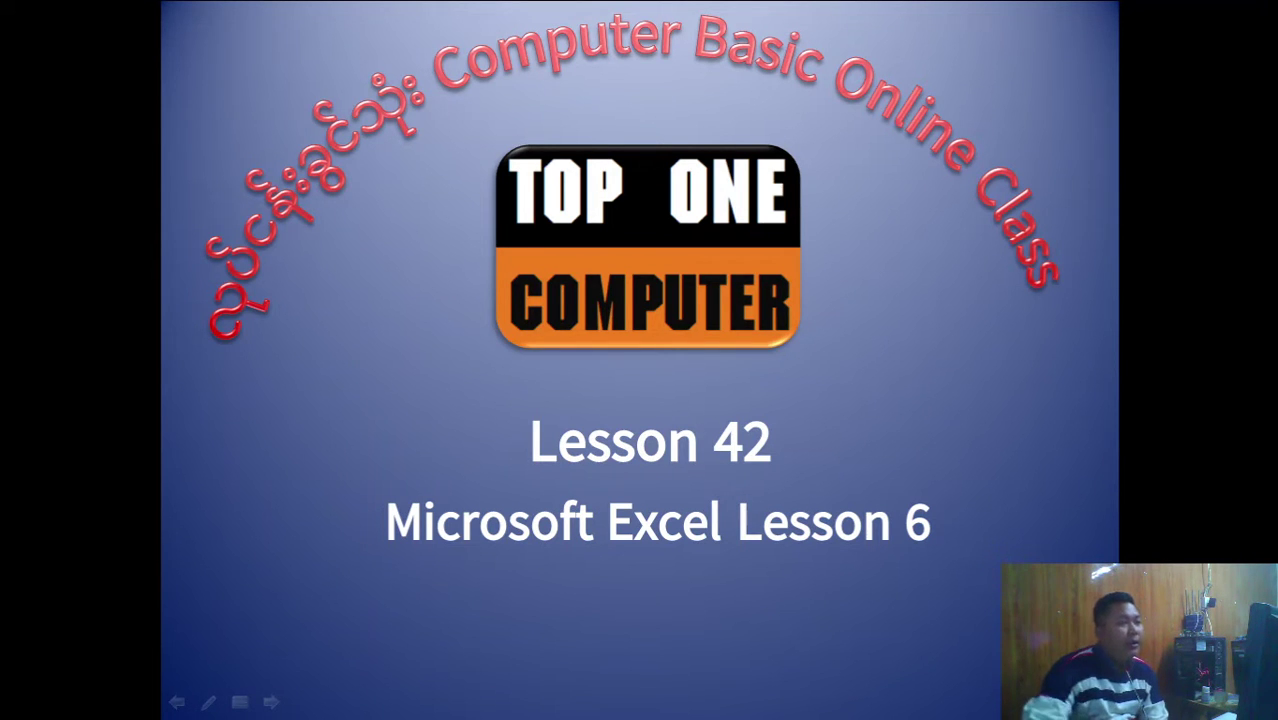
# Advance to the diet plan table slide, then end the slide show
pyautogui.click(417, 381)
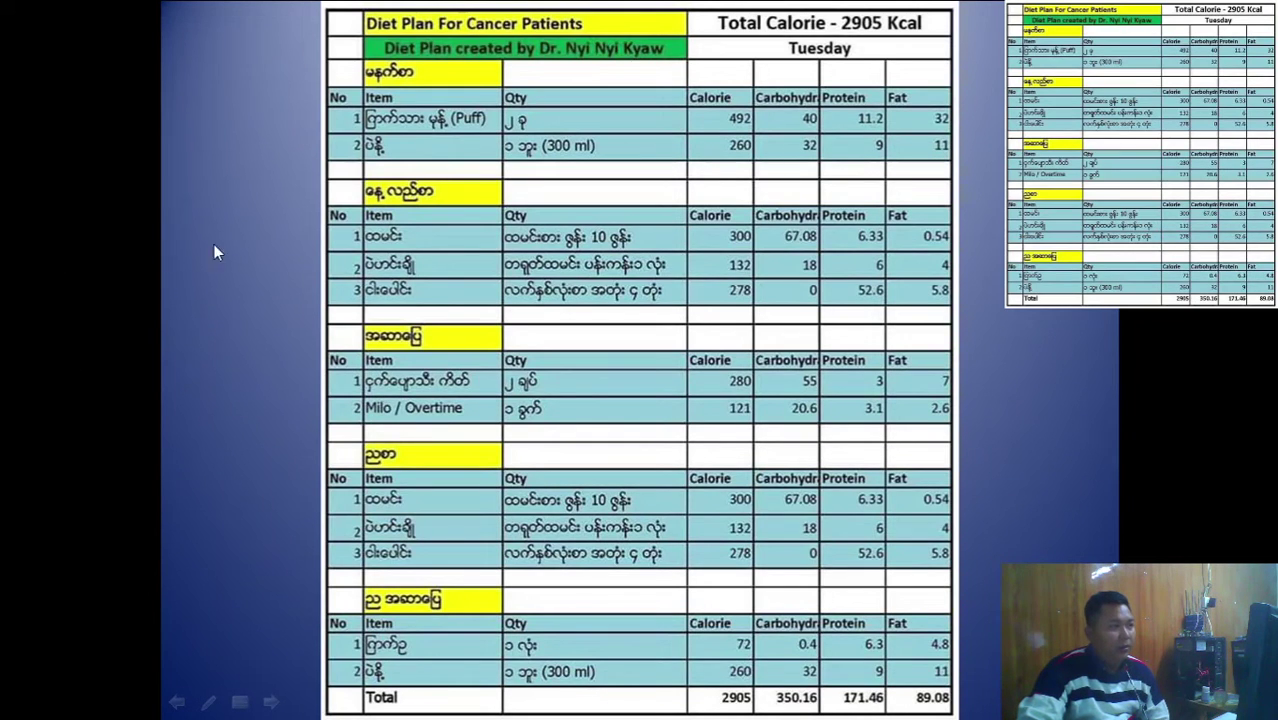
pyautogui.rightClick(333, 572)
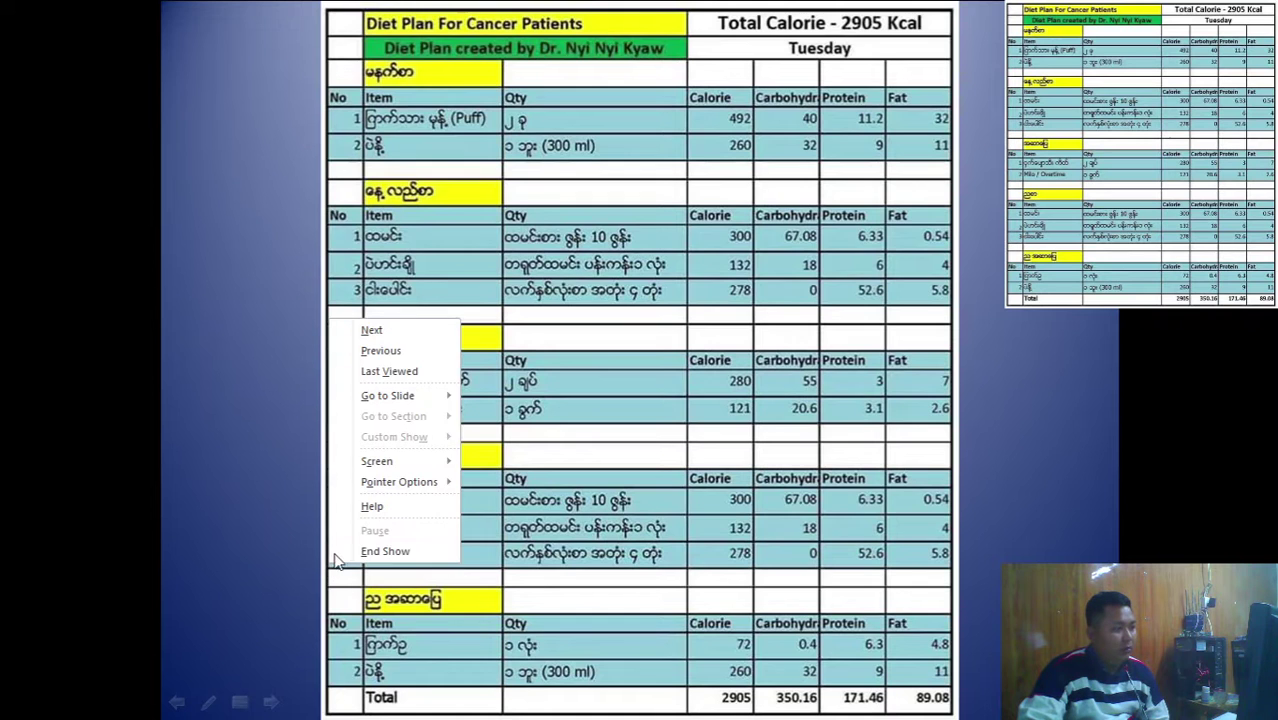
pyautogui.click(350, 622)
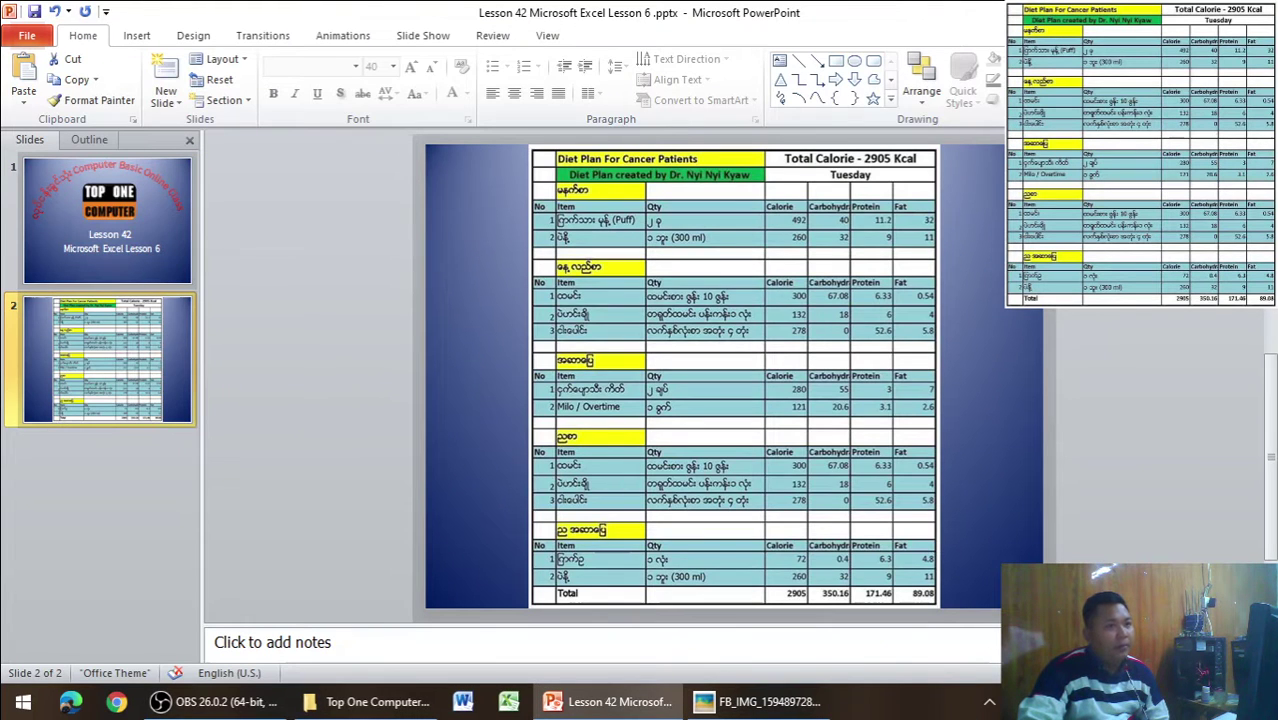
# Close PowerPoint saving changes and browse to the MS Excel Lesson folder
pyautogui.click(1263, 12)
pyautogui.click(558, 374)
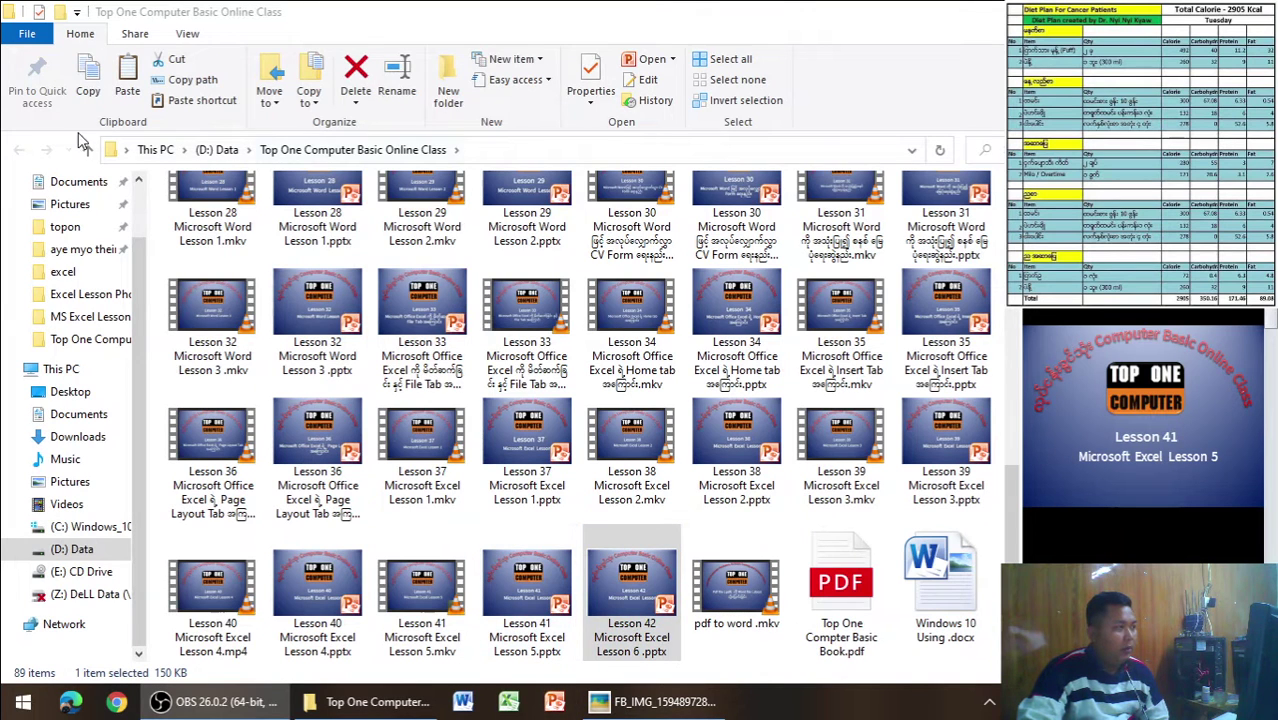
pyautogui.click(88, 150)
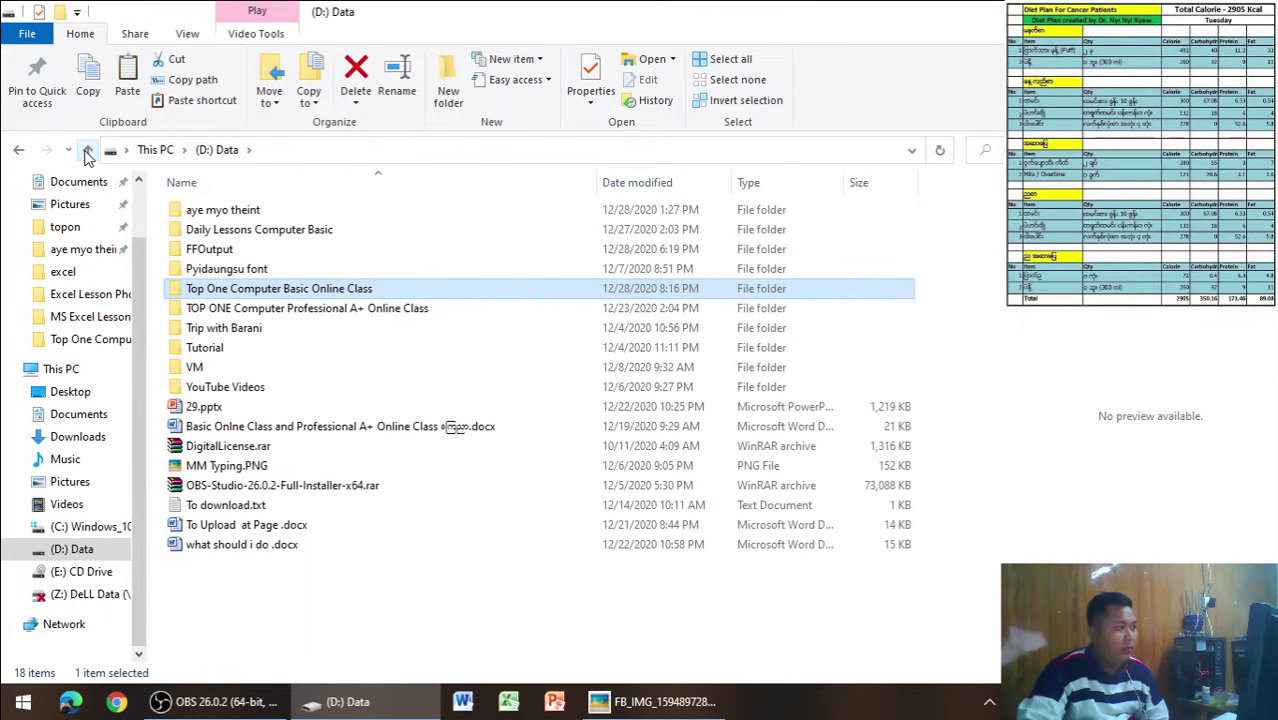
pyautogui.click(68, 391)
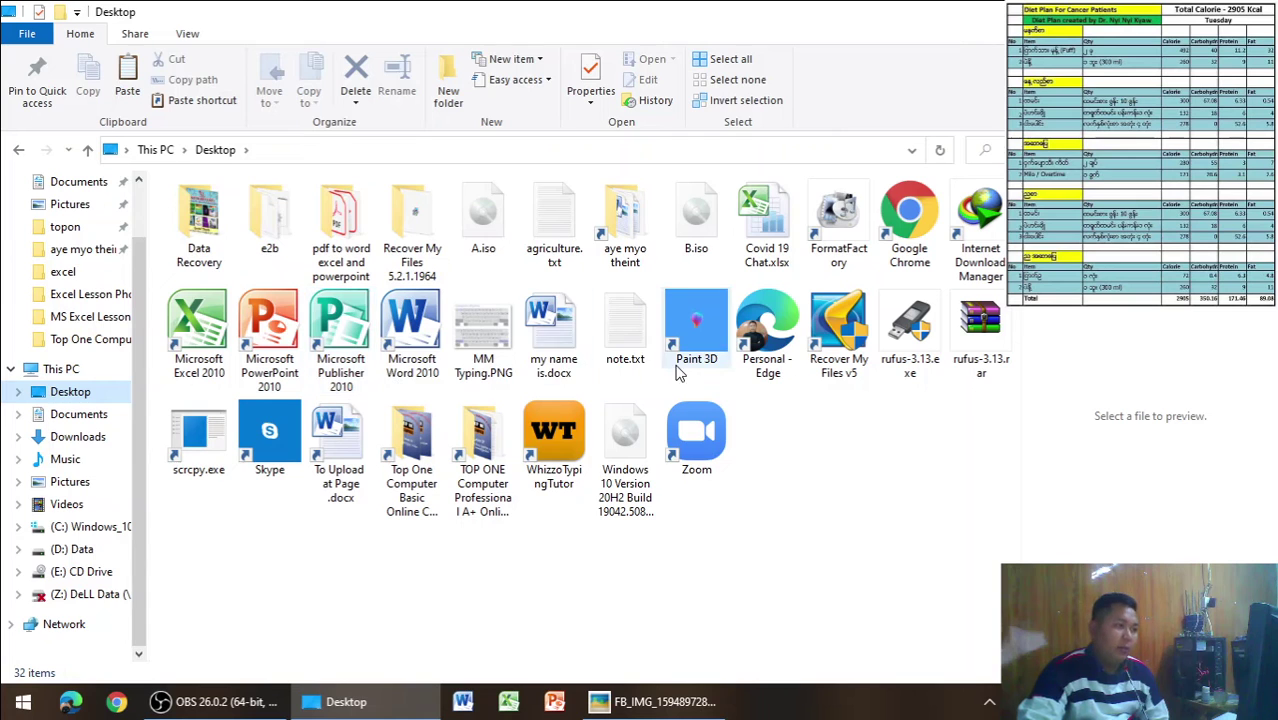
pyautogui.click(428, 492)
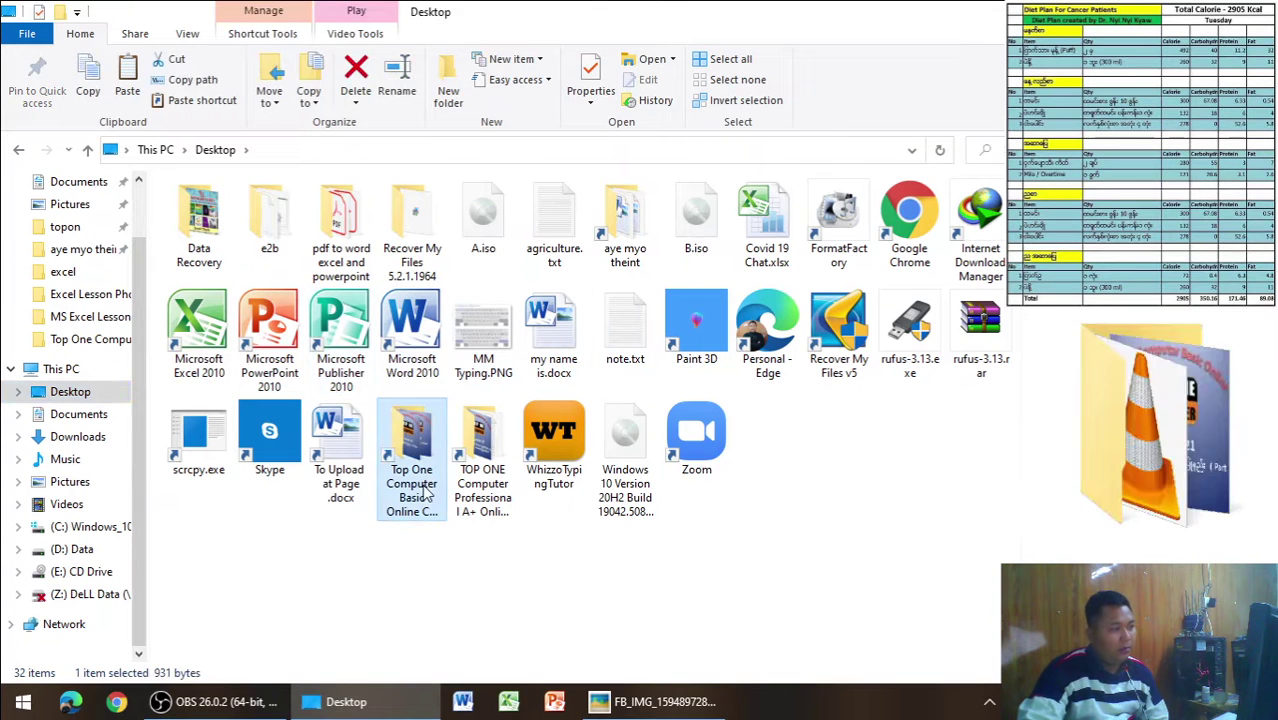
pyautogui.doubleClick(428, 492)
pyautogui.doubleClick(422, 215)
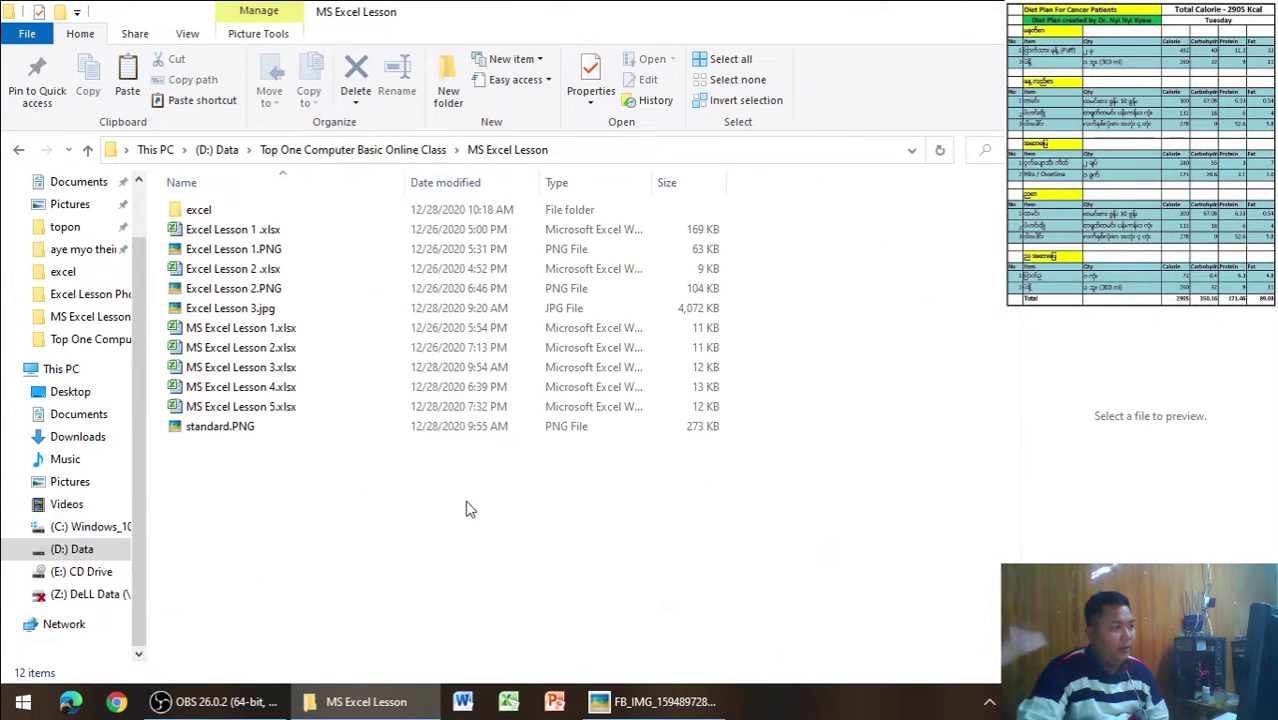
# Create a new Excel worksheet named 'MS Excel Lesson 6' and open it
pyautogui.rightClick(468, 510)
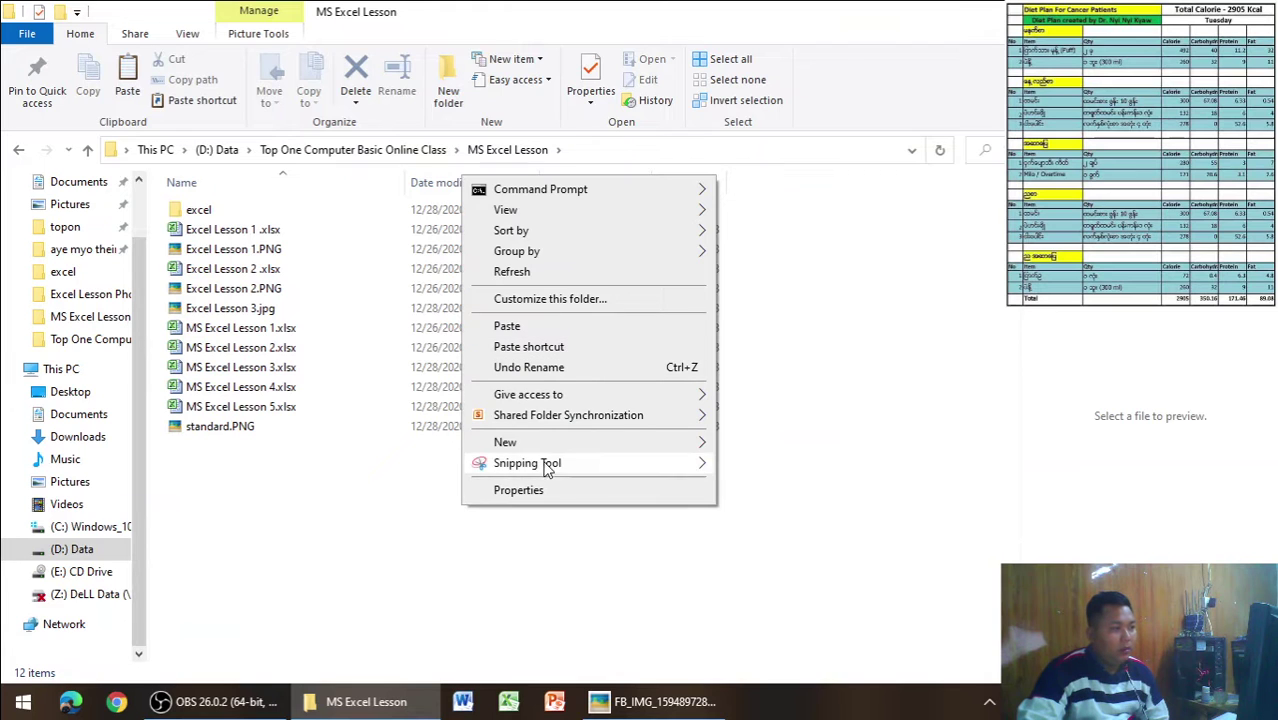
pyautogui.moveTo(505, 442)
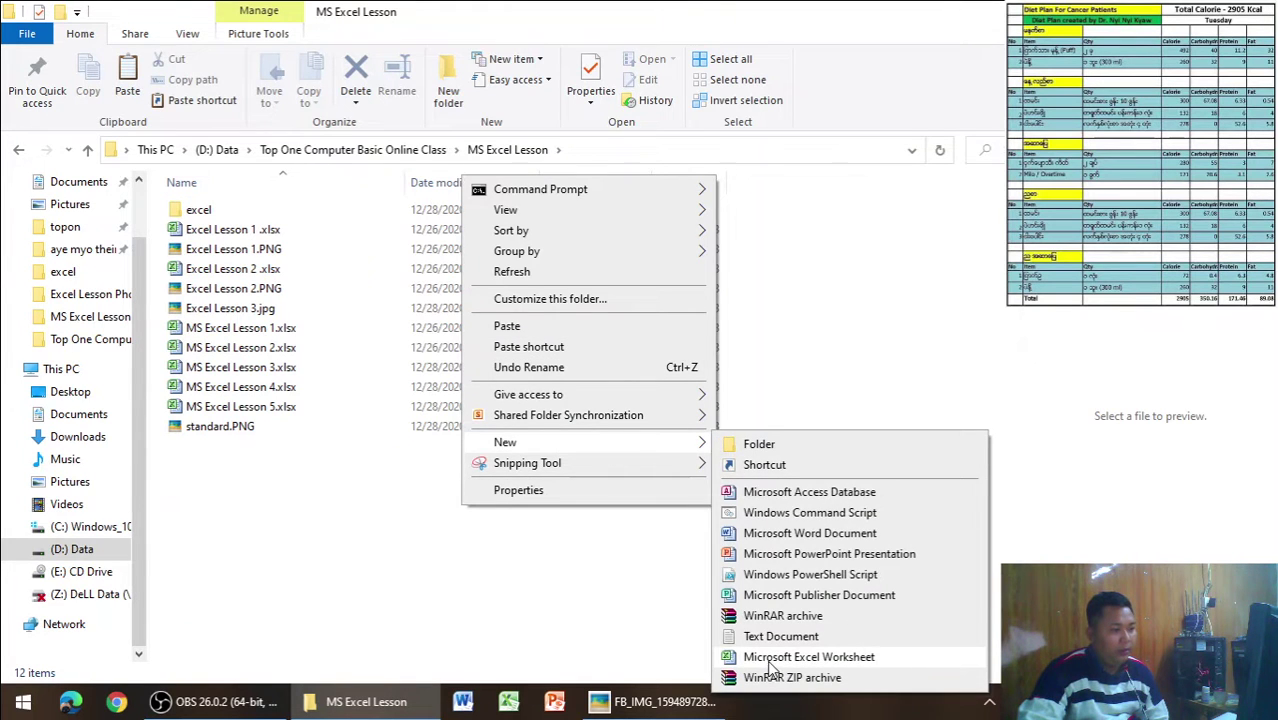
pyautogui.click(772, 660)
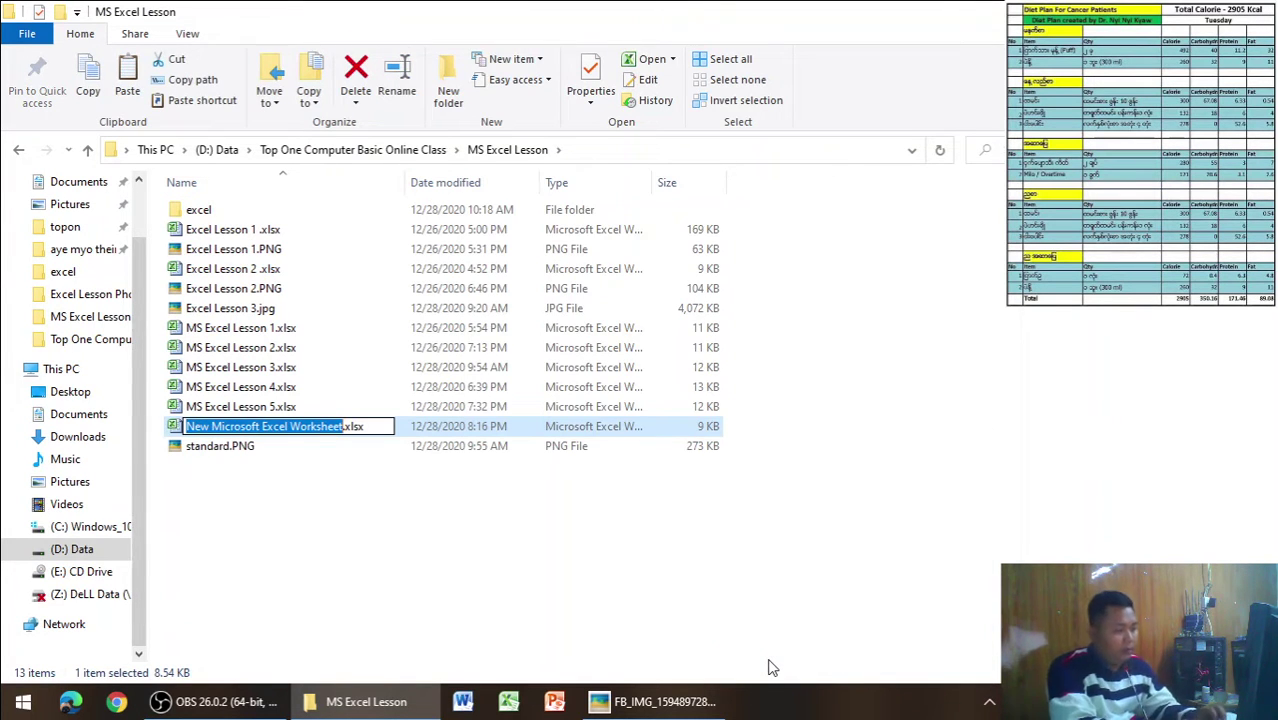
pyautogui.write('MS EX')
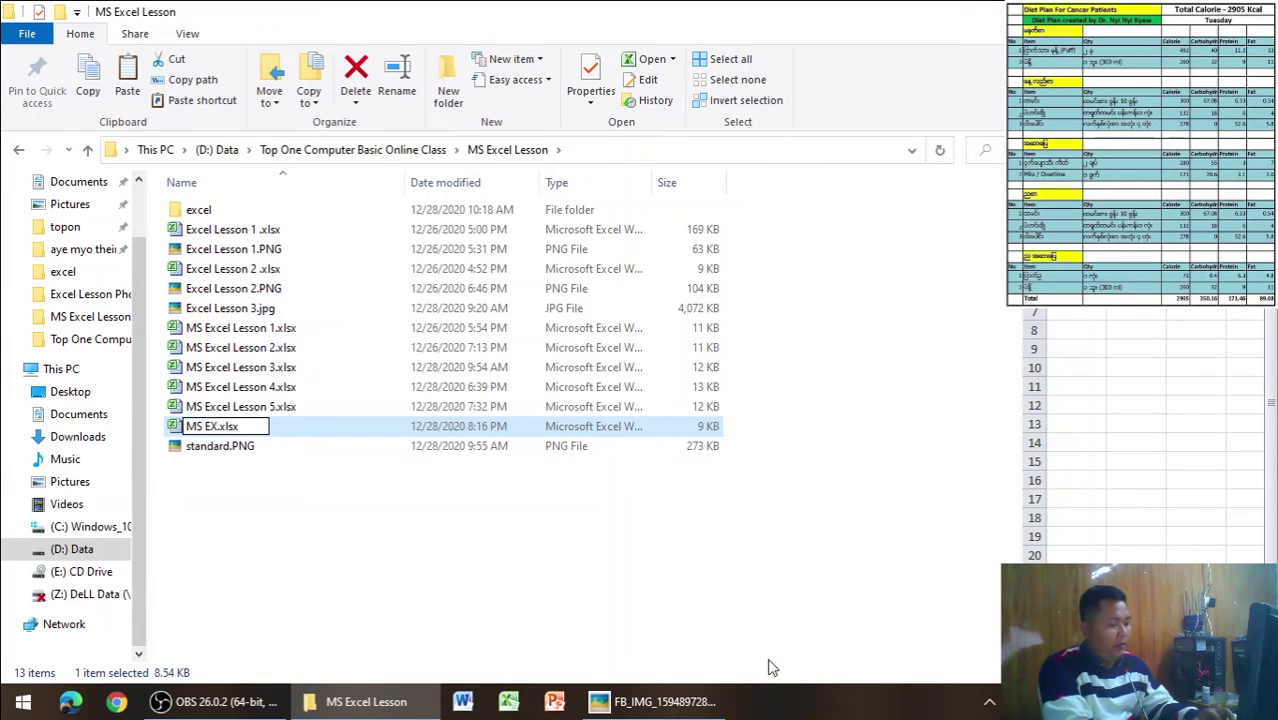
pyautogui.press('BackSpace')
pyautogui.write('xce')
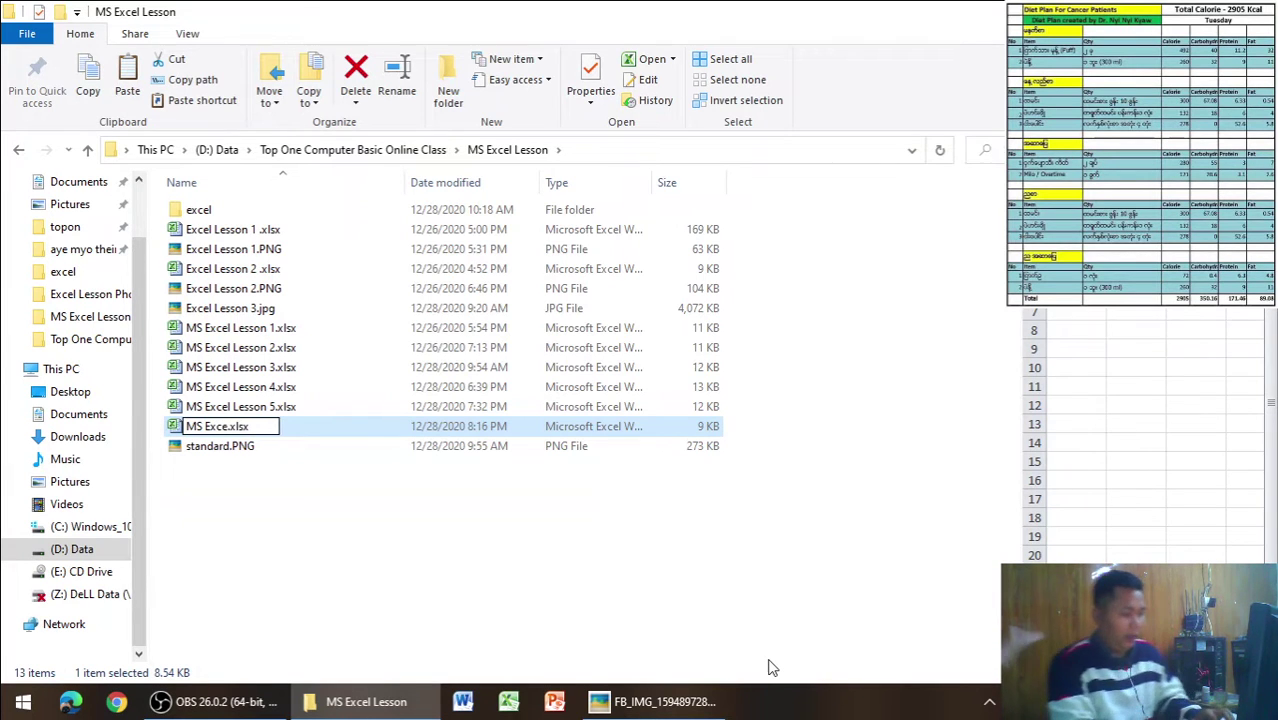
pyautogui.write('l Lesson ')
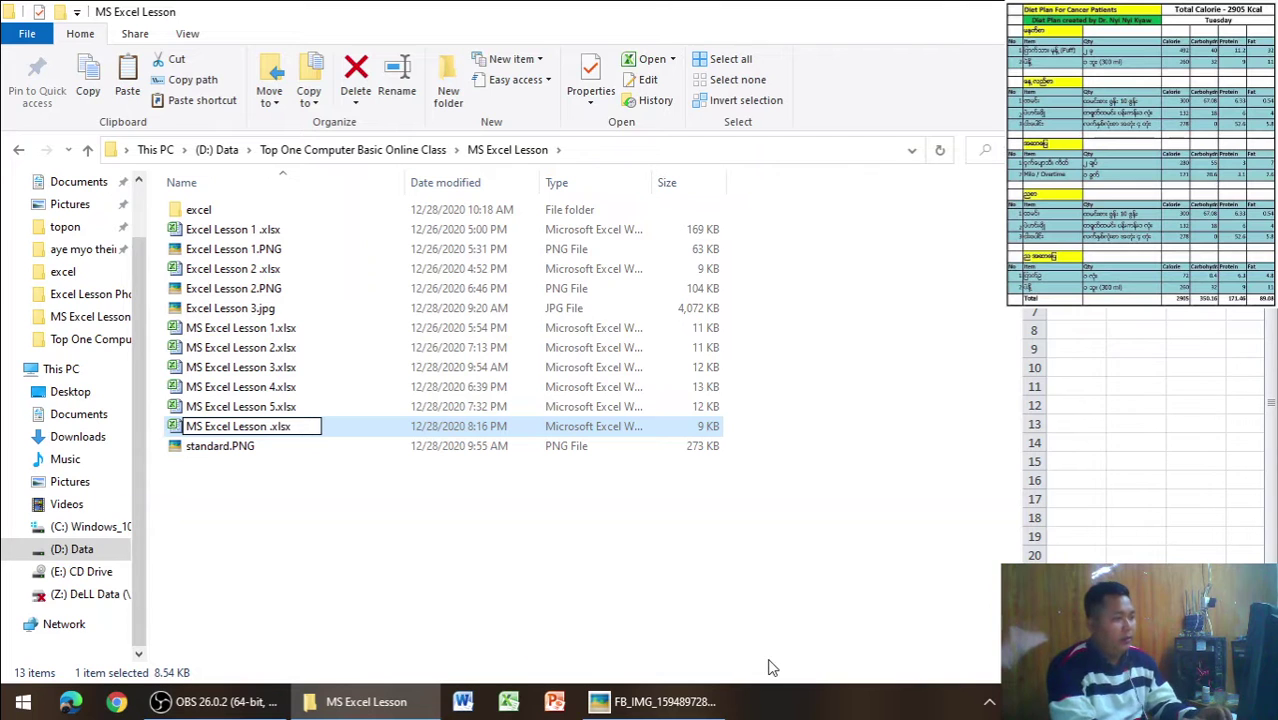
pyautogui.write('6')
pyautogui.press('Return')
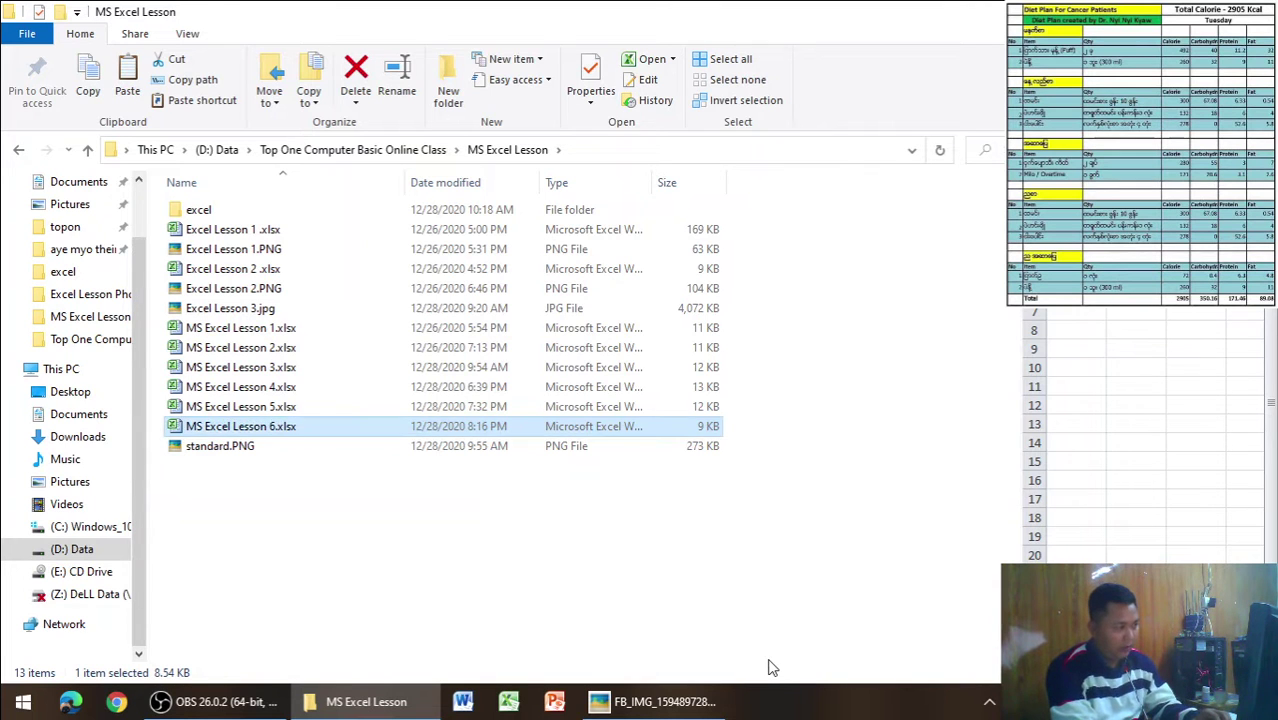
pyautogui.press('Return')
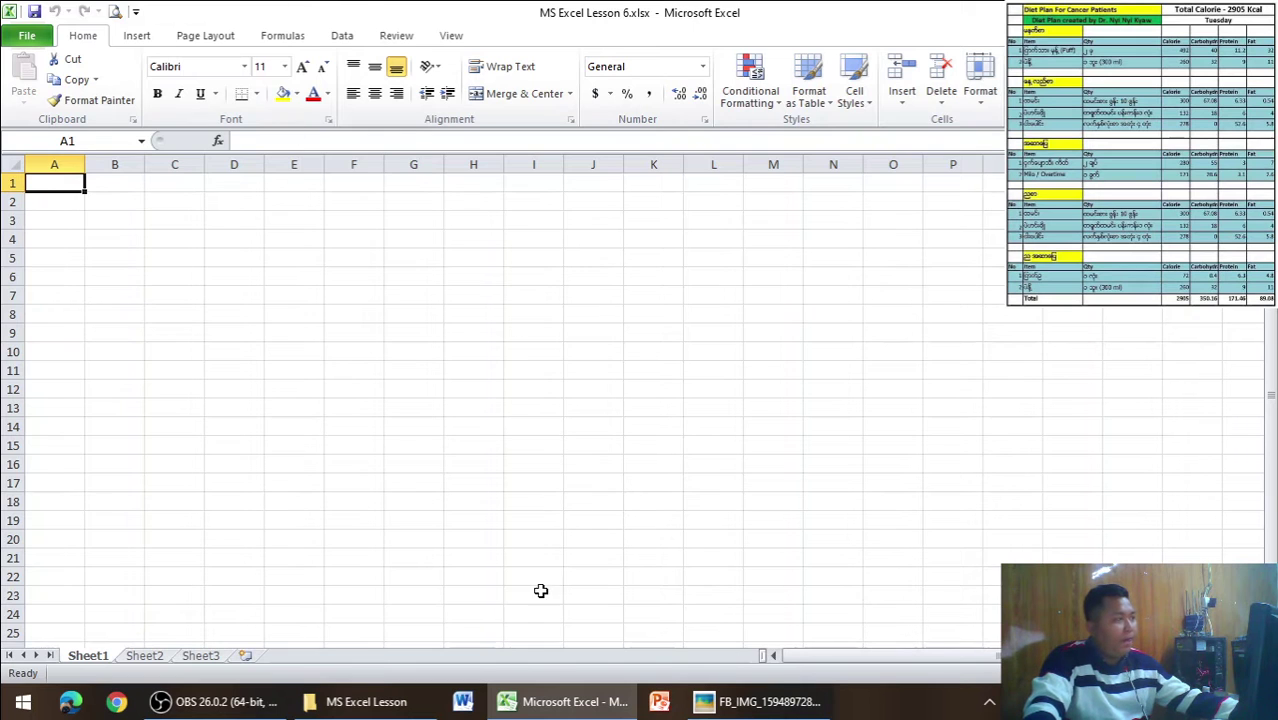
# Apply Narrow page margins to the new sheet
pyautogui.click(205, 35)
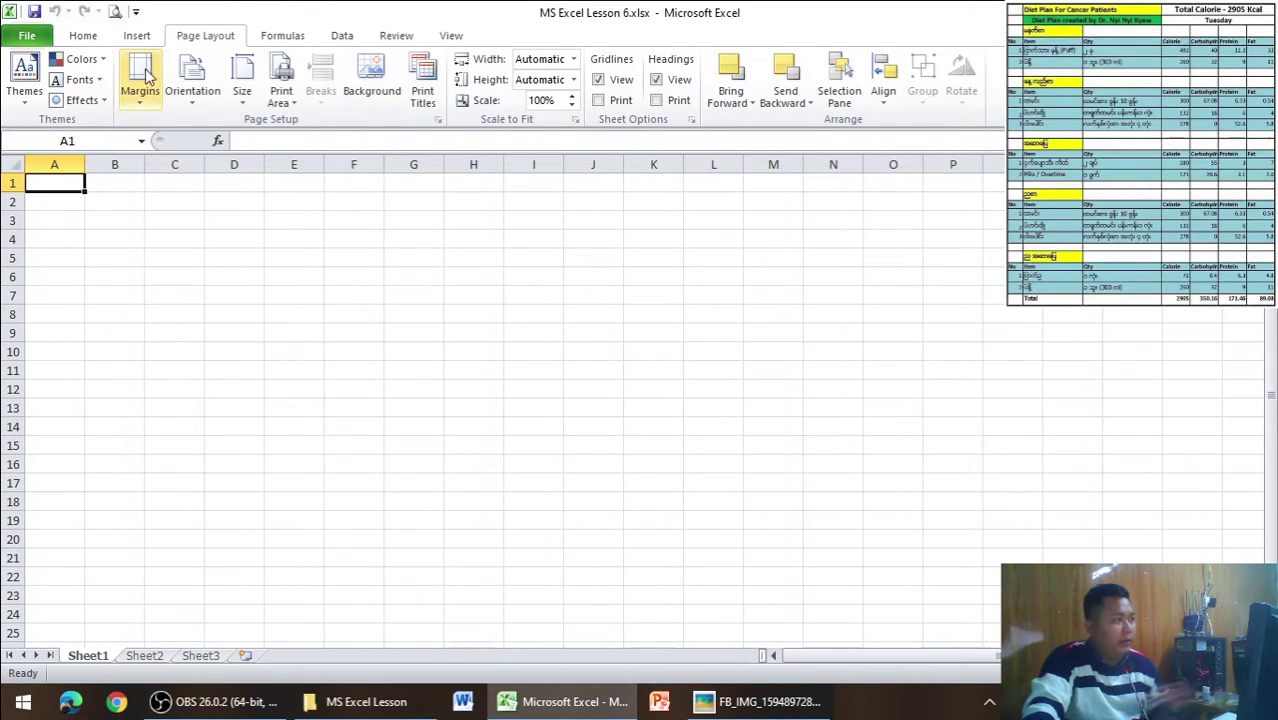
pyautogui.click(145, 72)
pyautogui.click(128, 58)
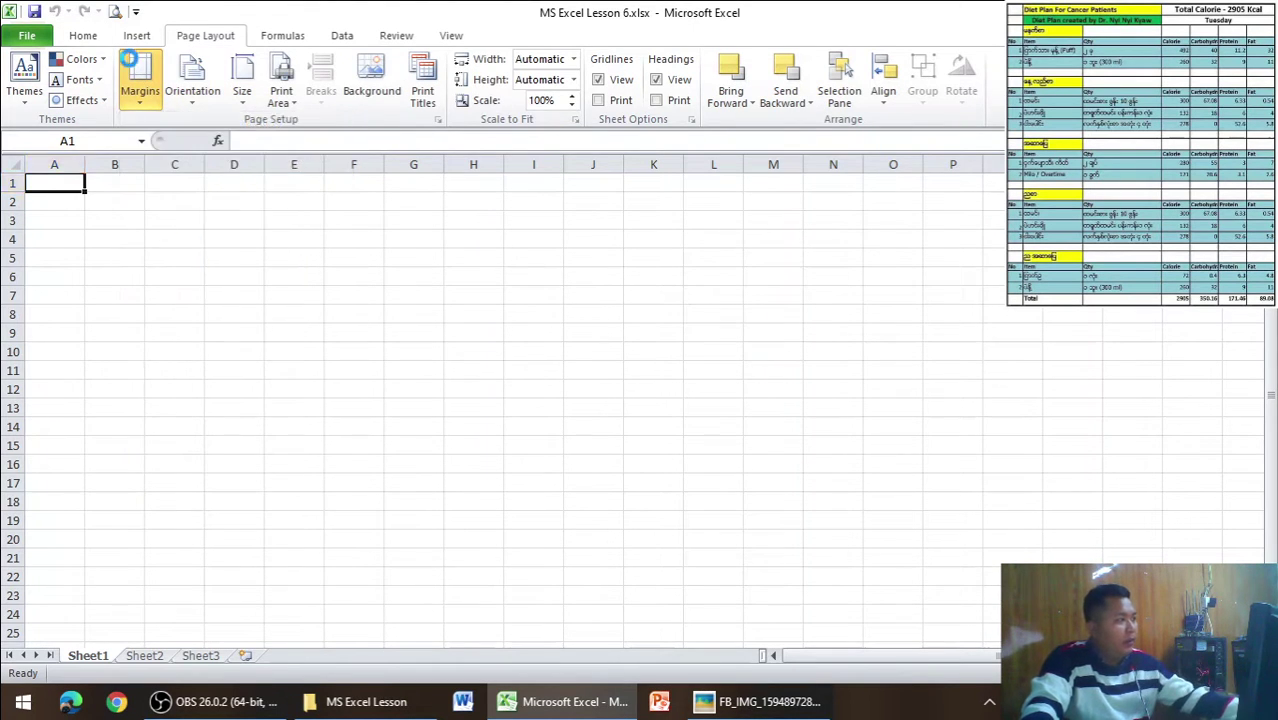
pyautogui.click(137, 76)
pyautogui.click(168, 332)
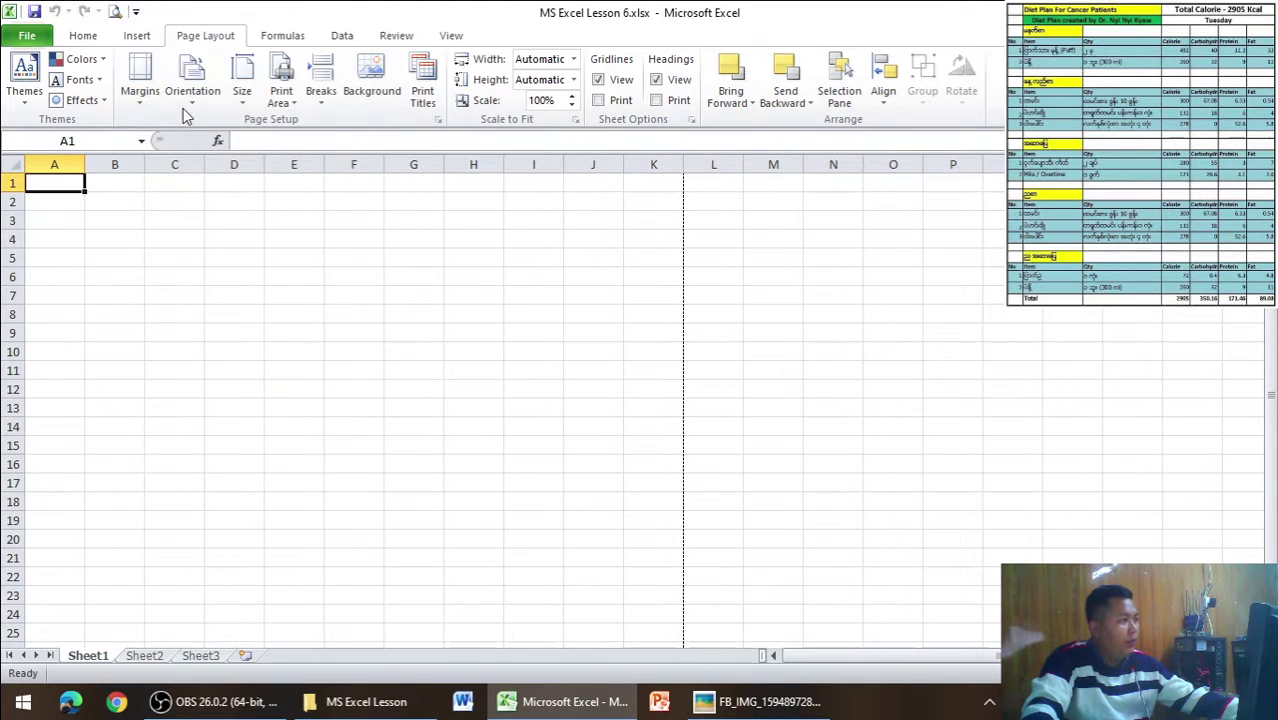
# Set the paper size to A4 and bring up the diet plan reference image
pyautogui.click(189, 100)
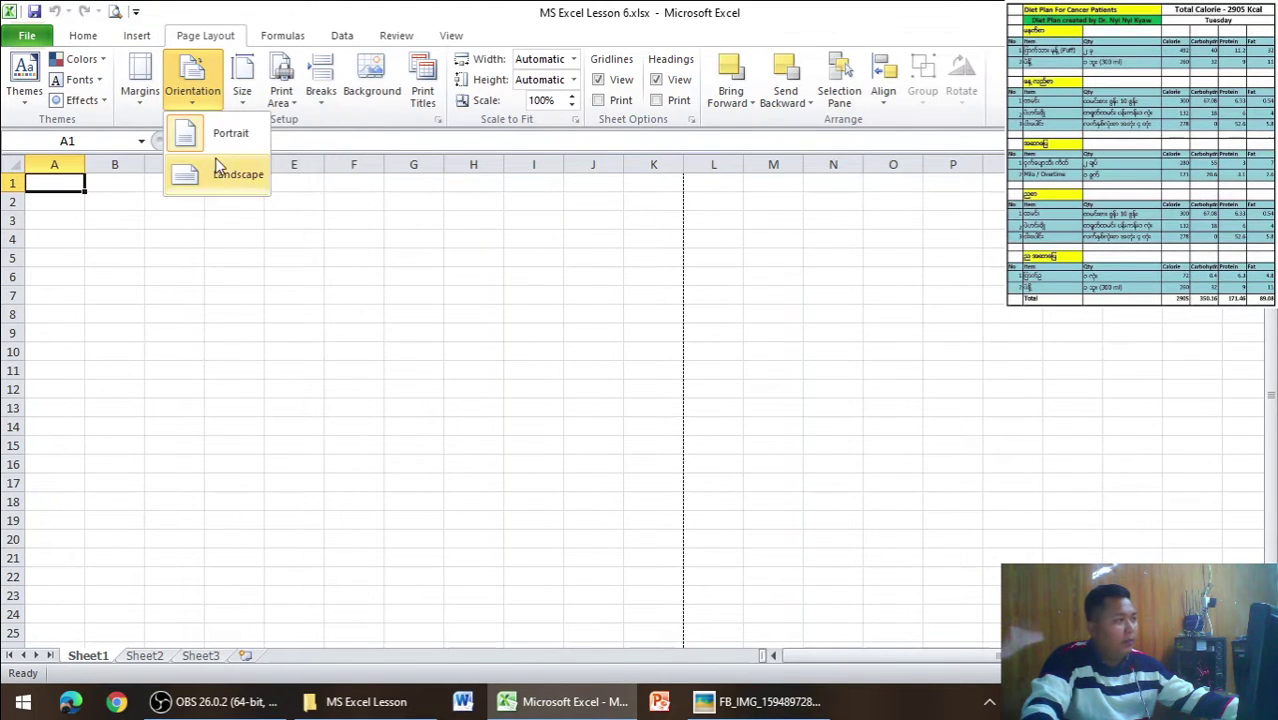
pyautogui.click(240, 85)
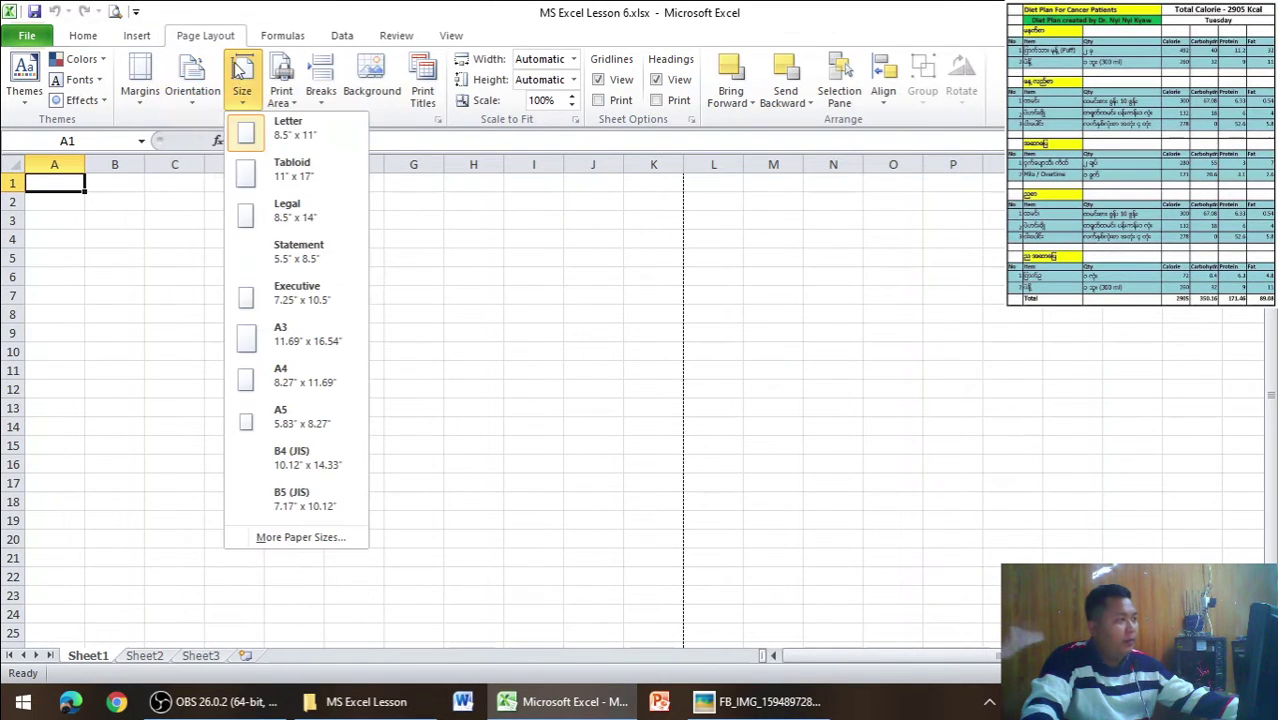
pyautogui.click(271, 390)
pyautogui.click(277, 328)
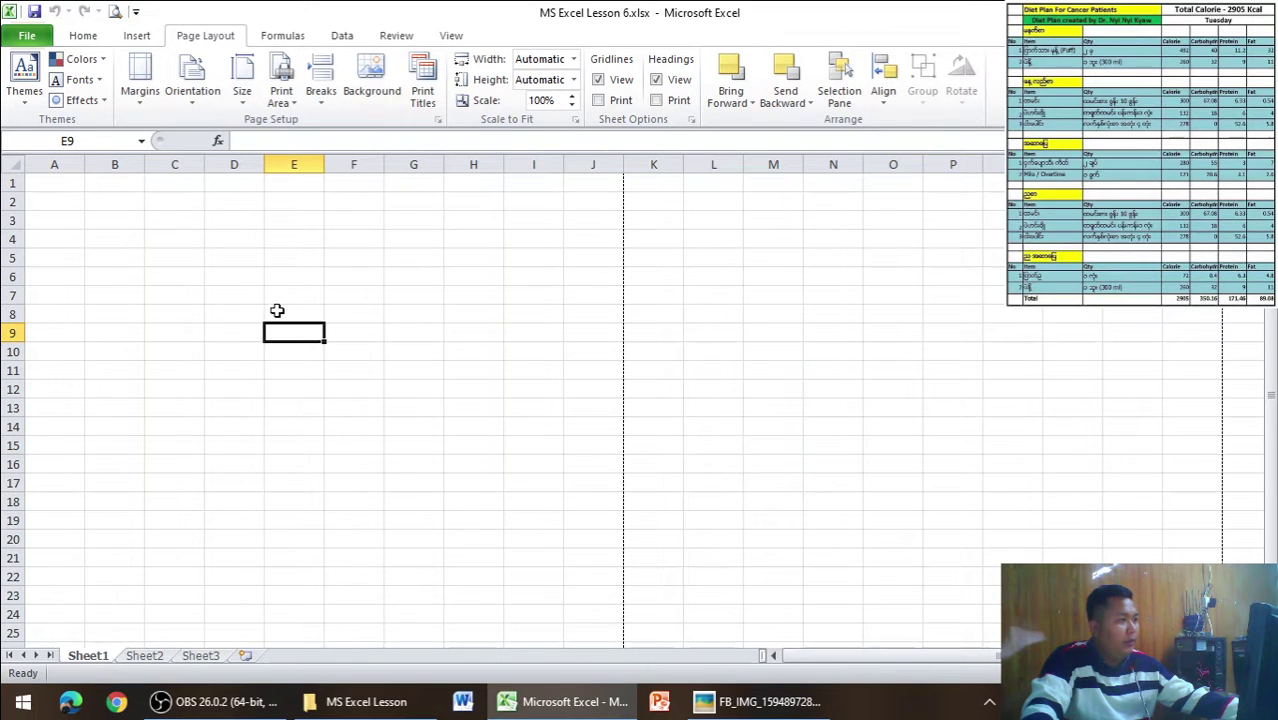
pyautogui.click(728, 704)
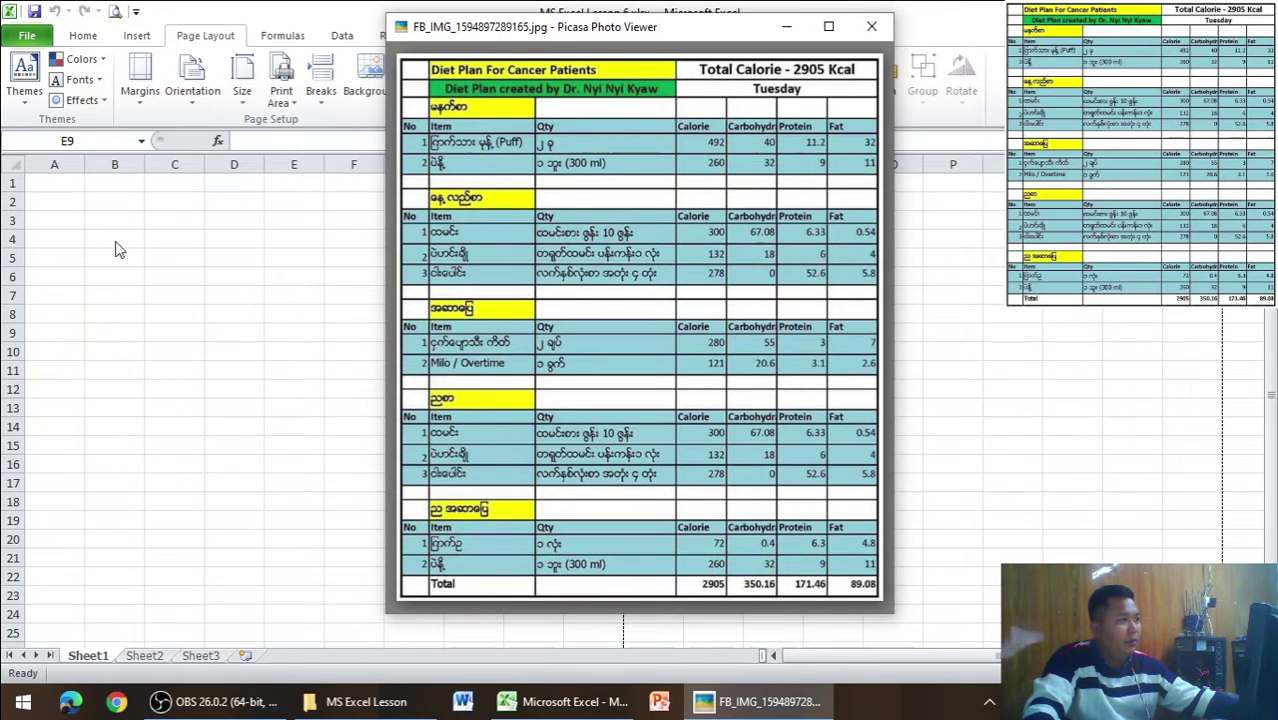
# Put borders around cells A2:A3
pyautogui.click(63, 214)
pyautogui.click(62, 219)
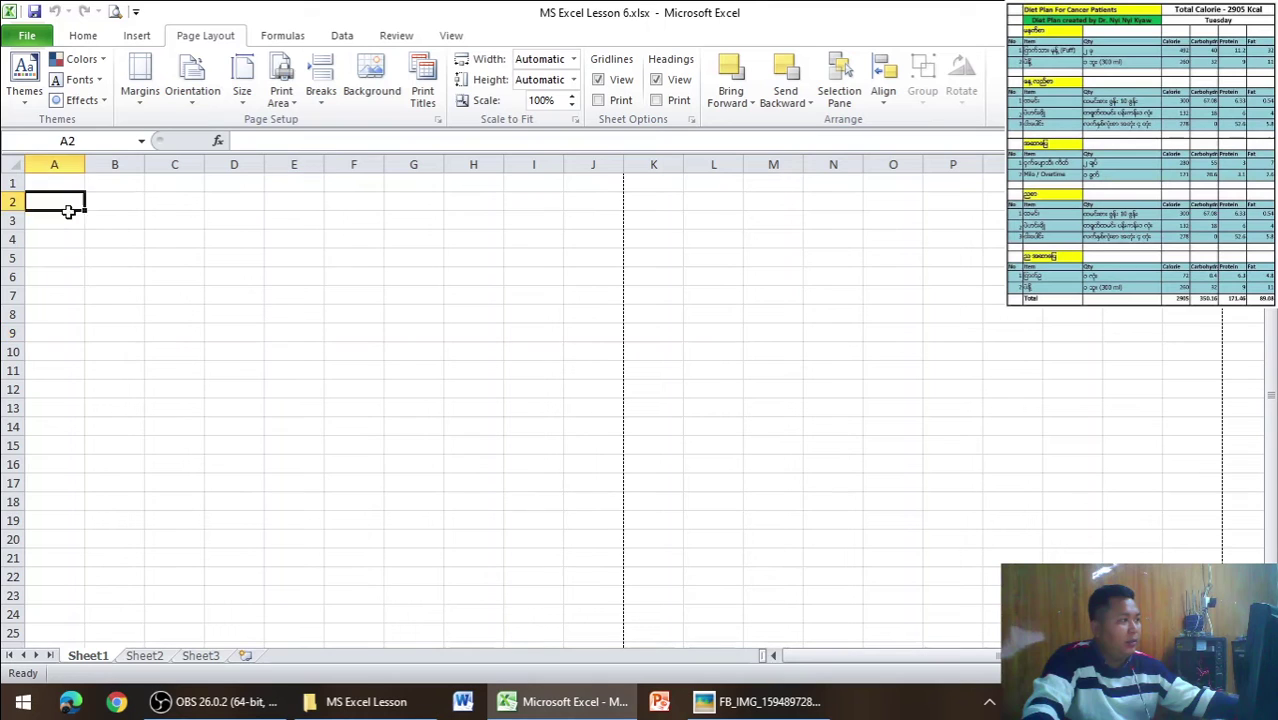
pyautogui.click(78, 205)
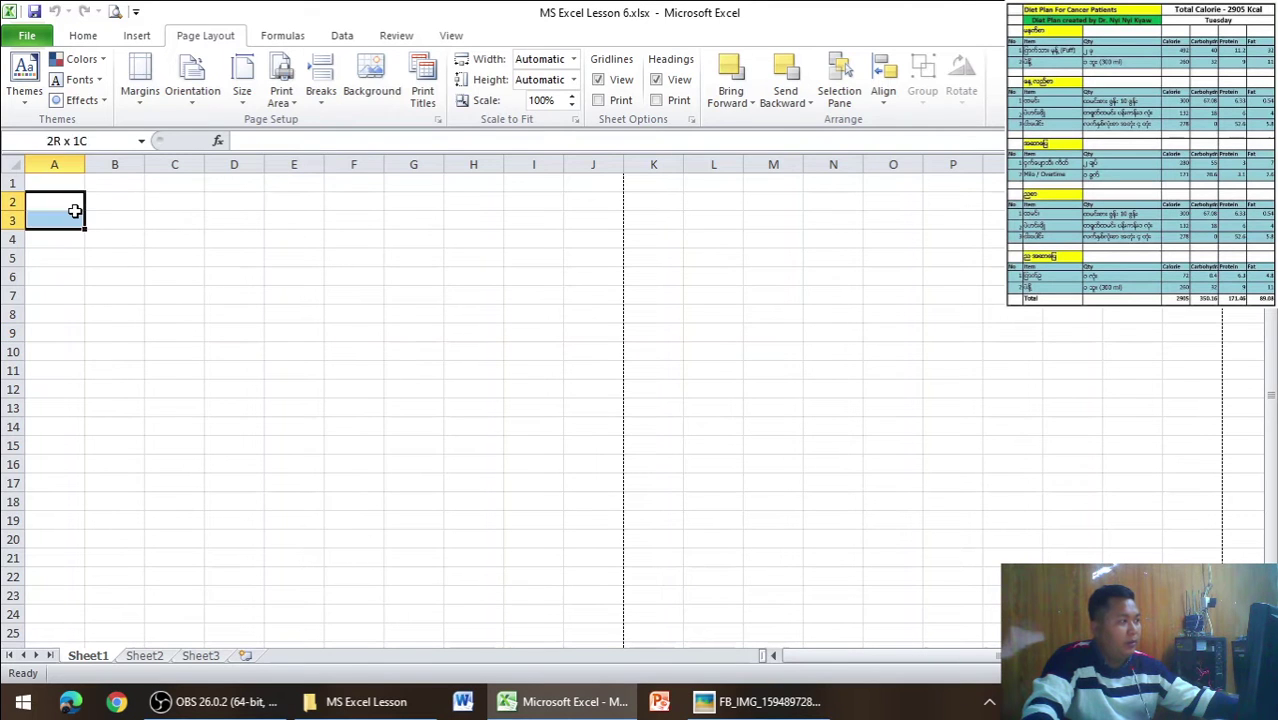
pyautogui.click(770, 705)
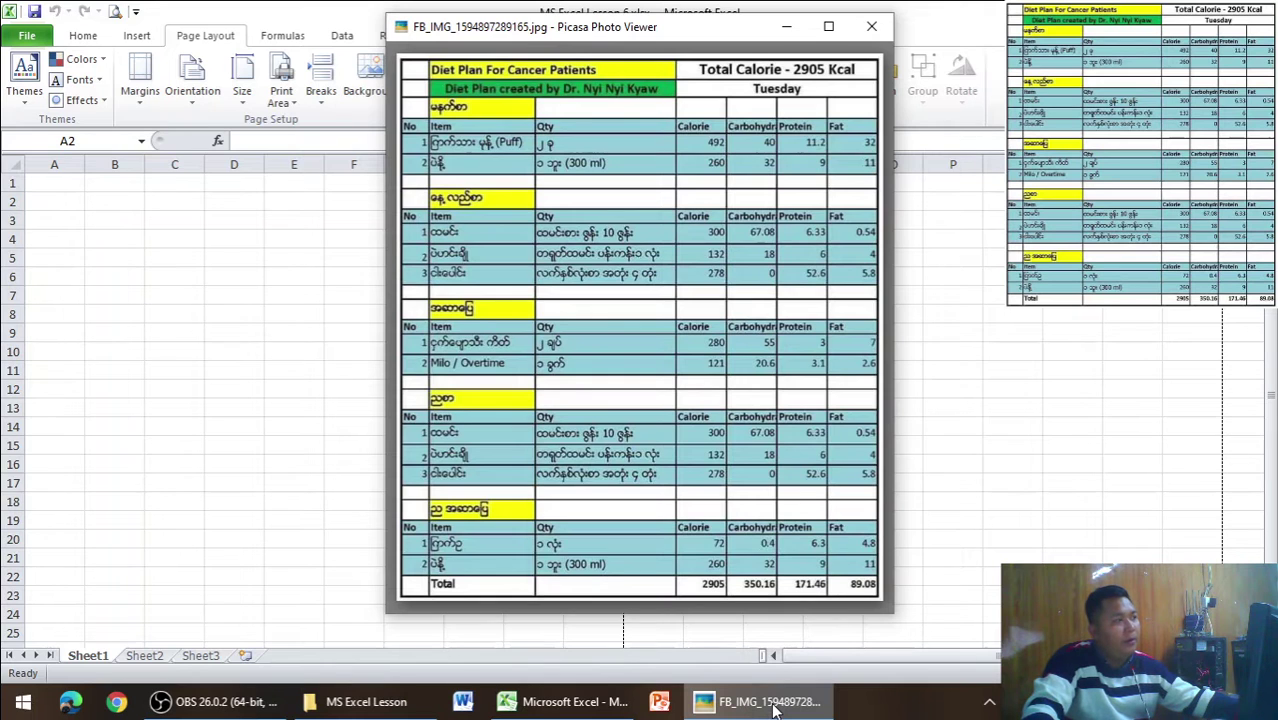
pyautogui.click(772, 705)
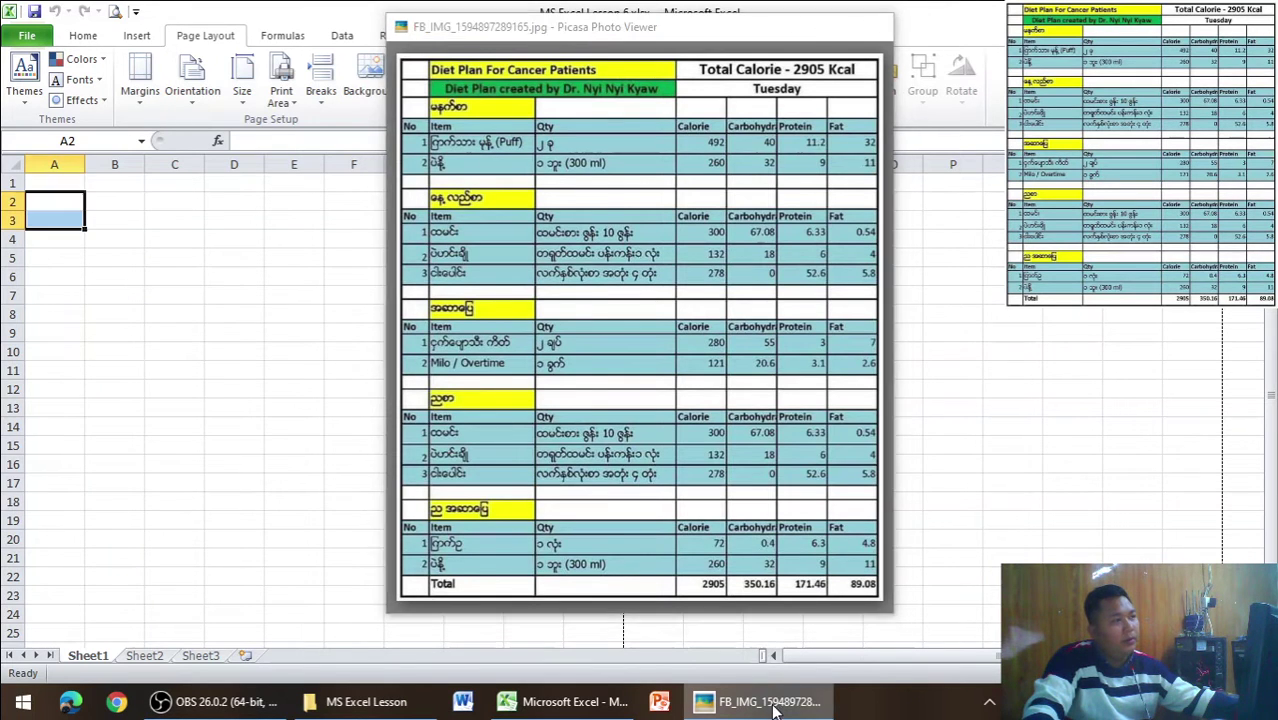
pyautogui.click(94, 38)
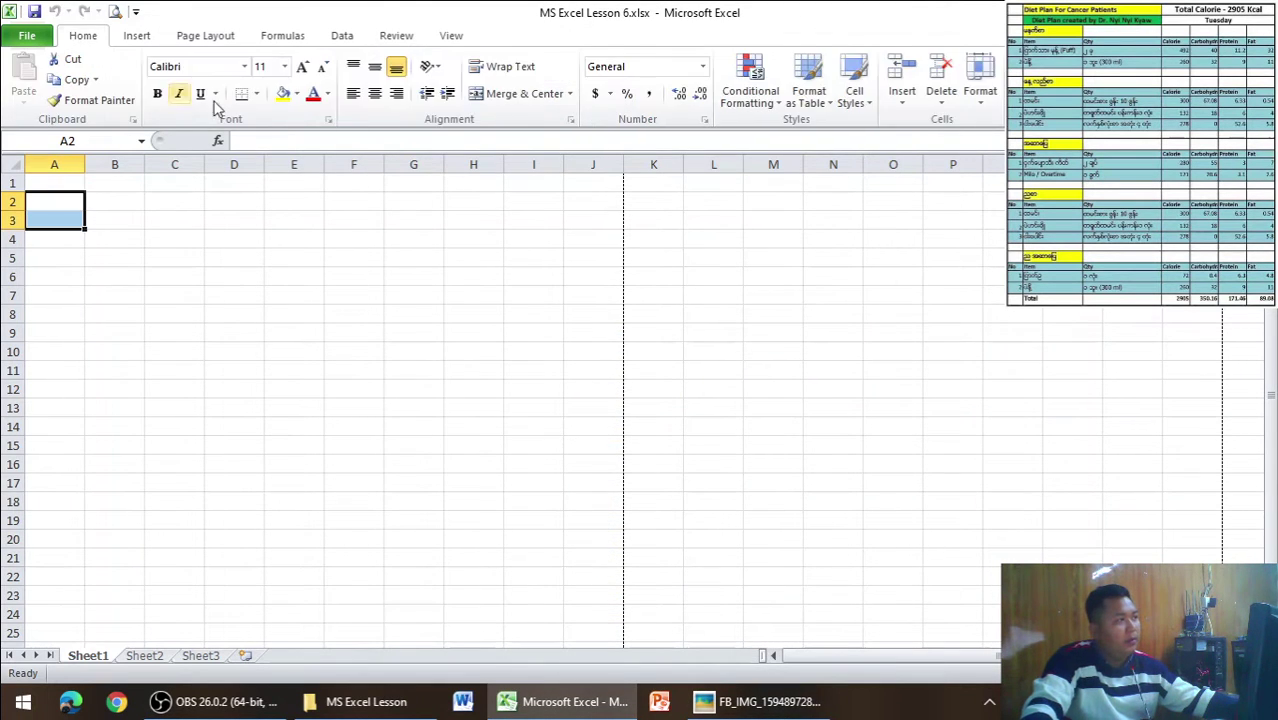
pyautogui.click(256, 93)
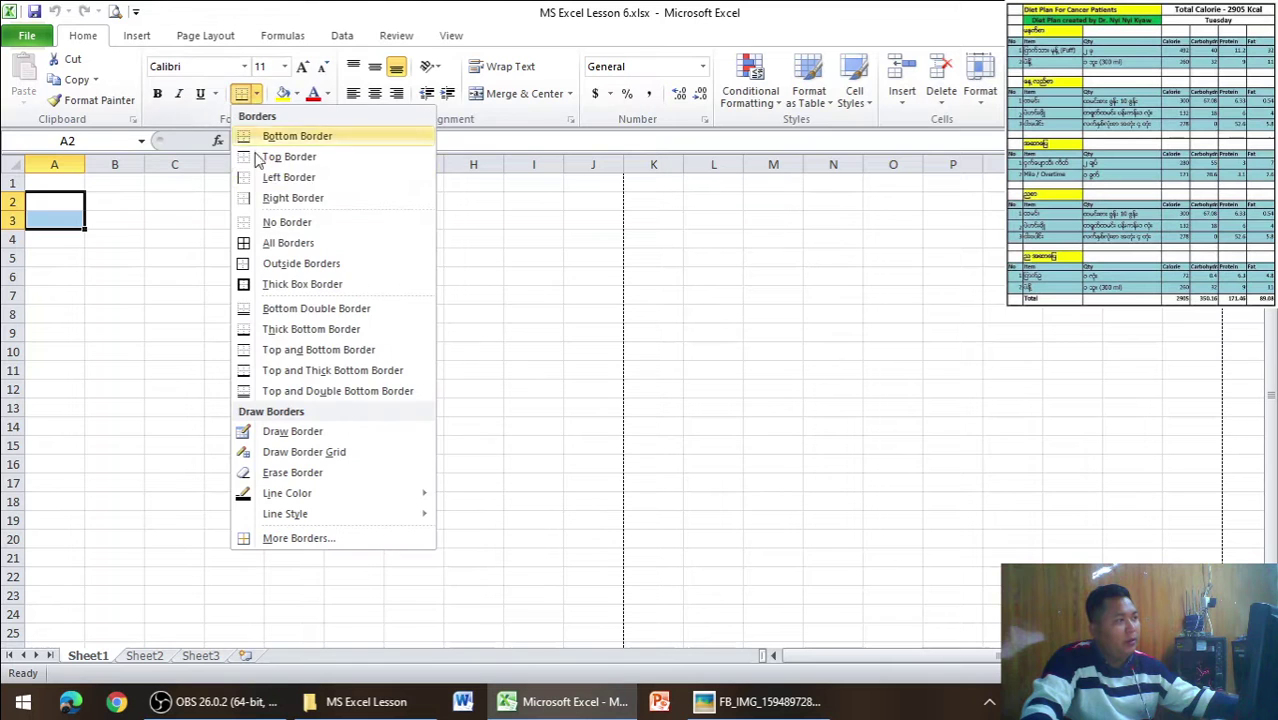
pyautogui.click(288, 243)
pyautogui.hotkey('alt', 'Tab')
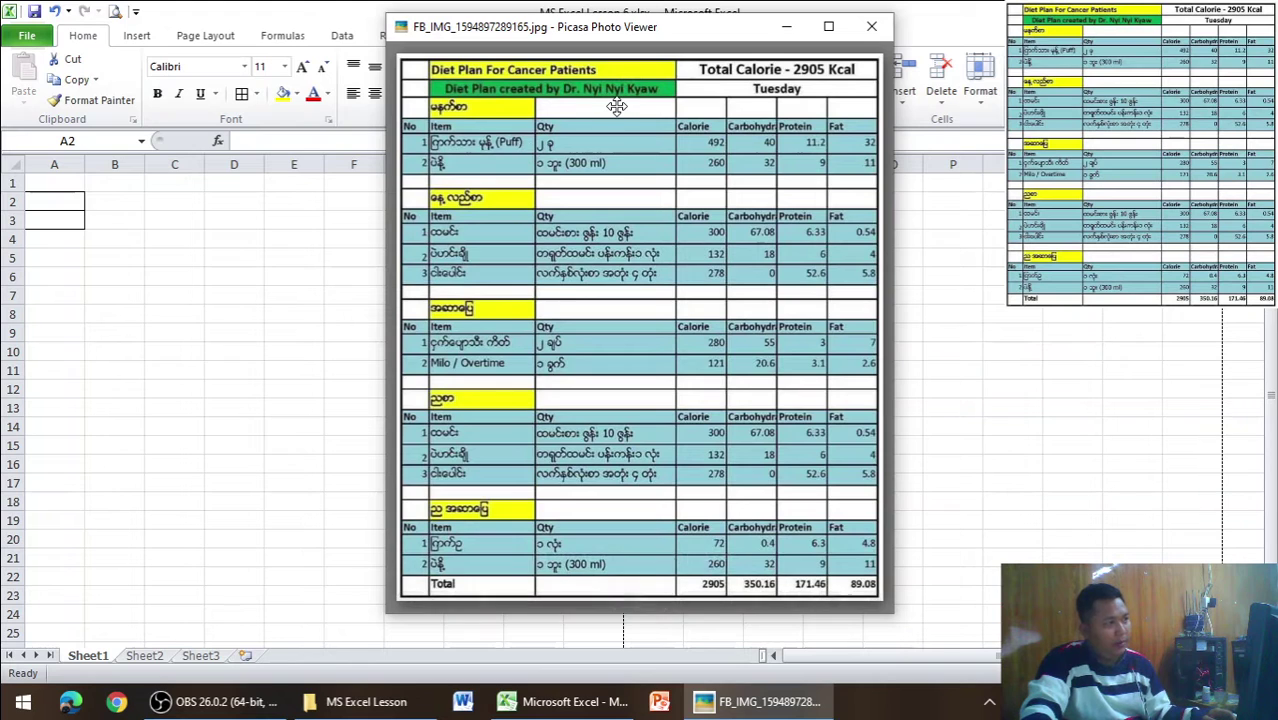
pyautogui.hotkey('alt', 'Tab')
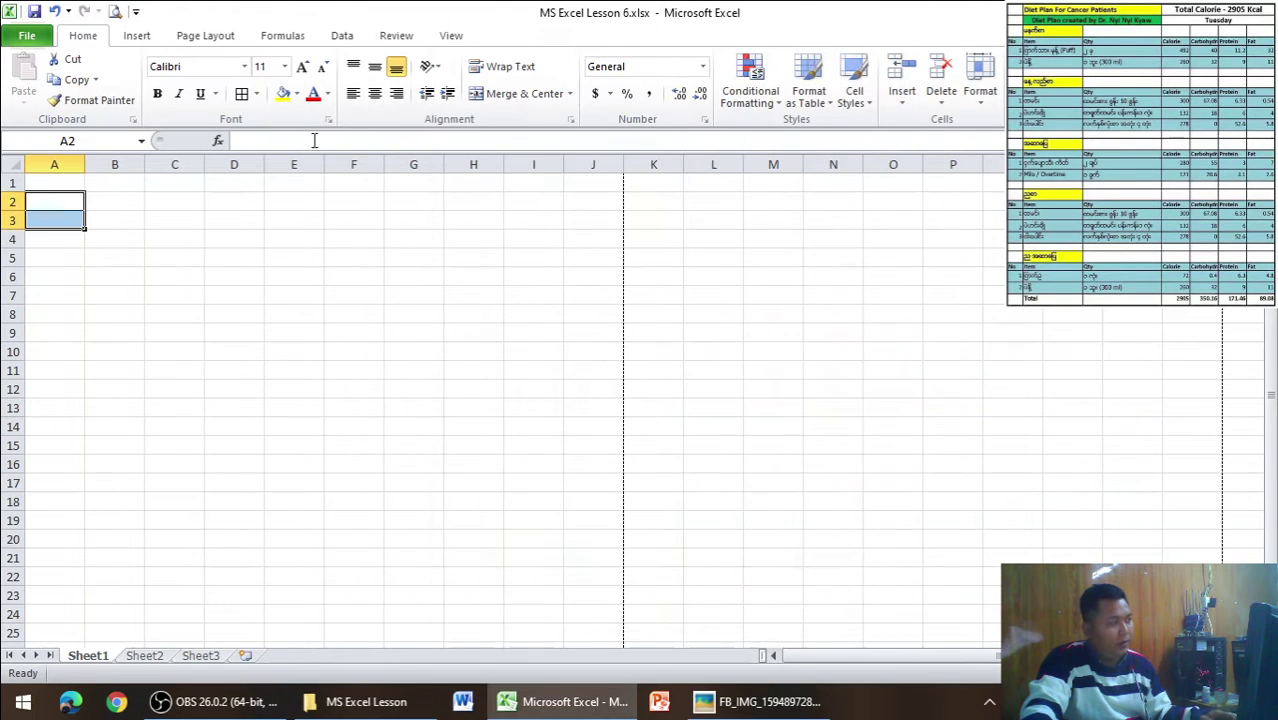
# Put an outside border around B2:C2 as one box
pyautogui.click(122, 202)
pyautogui.moveTo(122, 202); pyautogui.dragTo(174, 202)
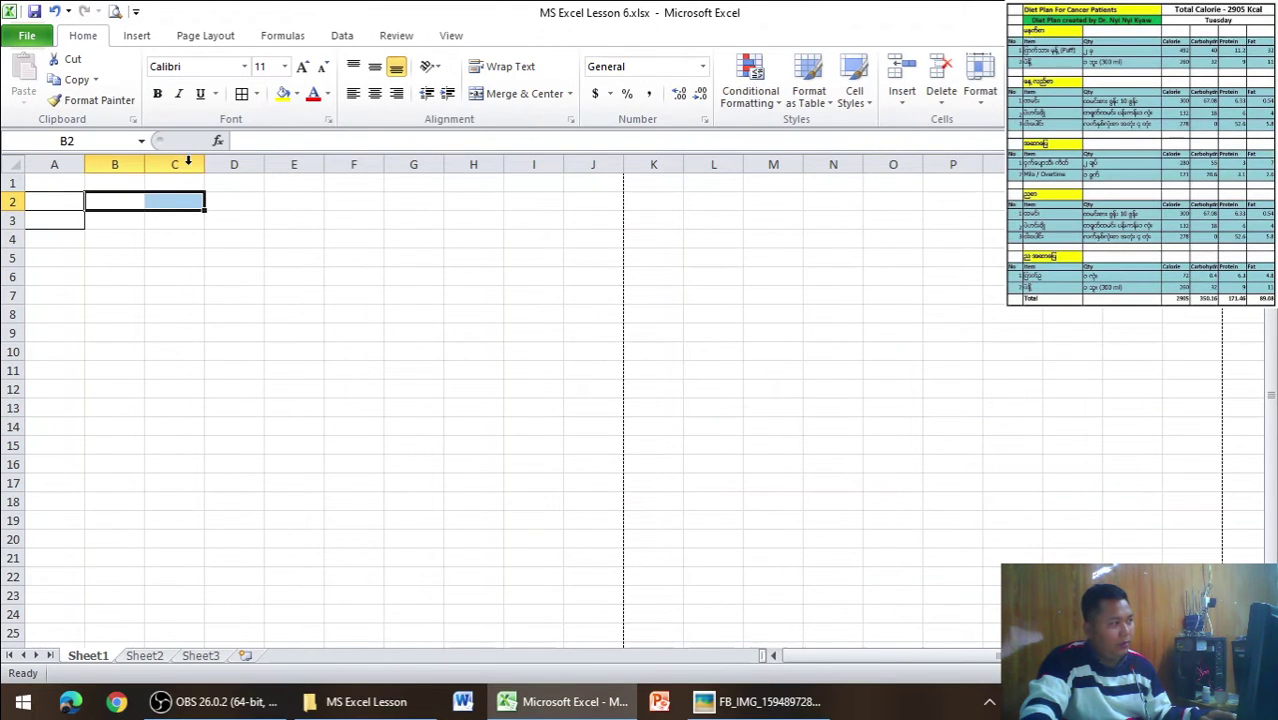
pyautogui.click(256, 93)
pyautogui.click(290, 263)
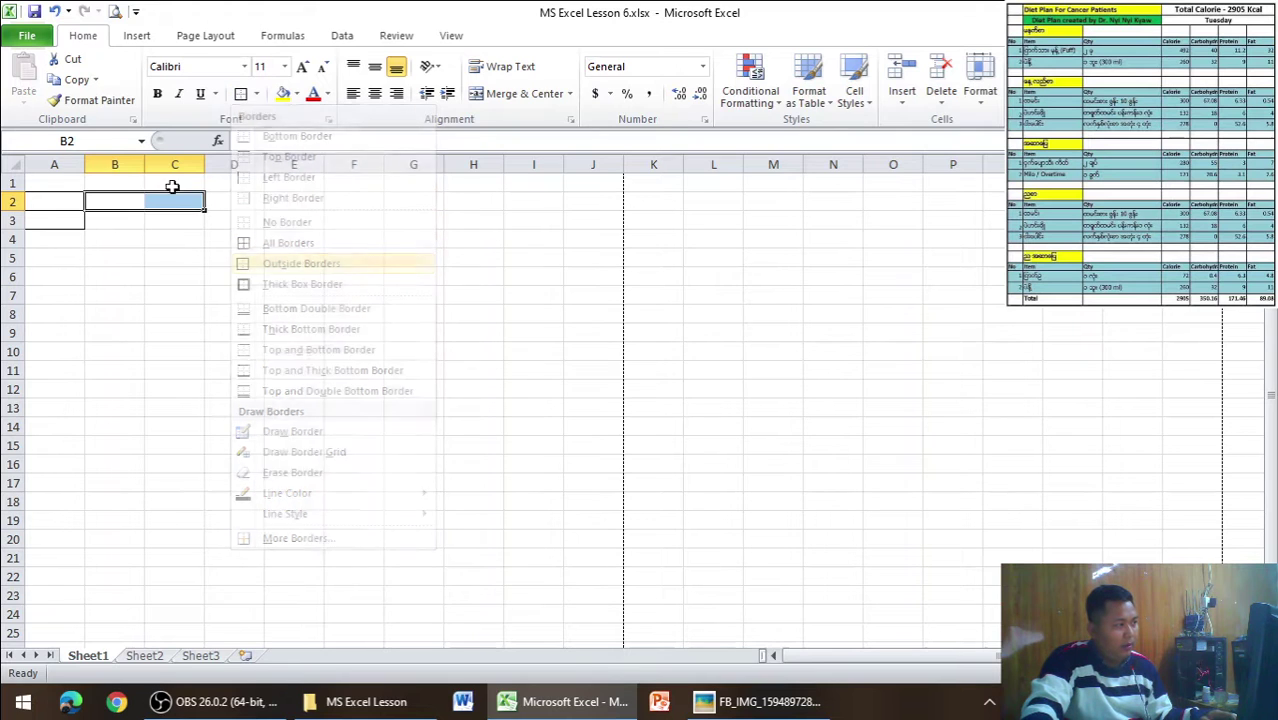
pyautogui.moveTo(124, 164); pyautogui.dragTo(173, 164)
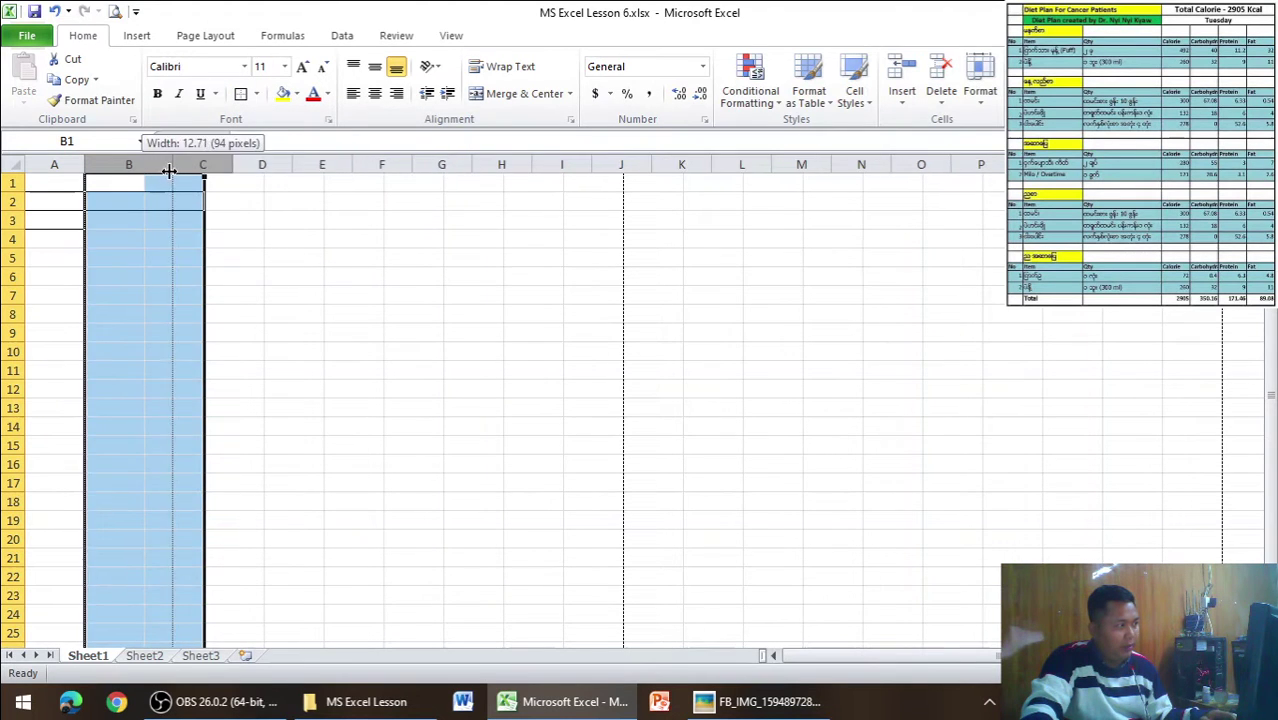
# Outline cells B3:C3 with an outside border
pyautogui.hotkey('alt', 'Tab')
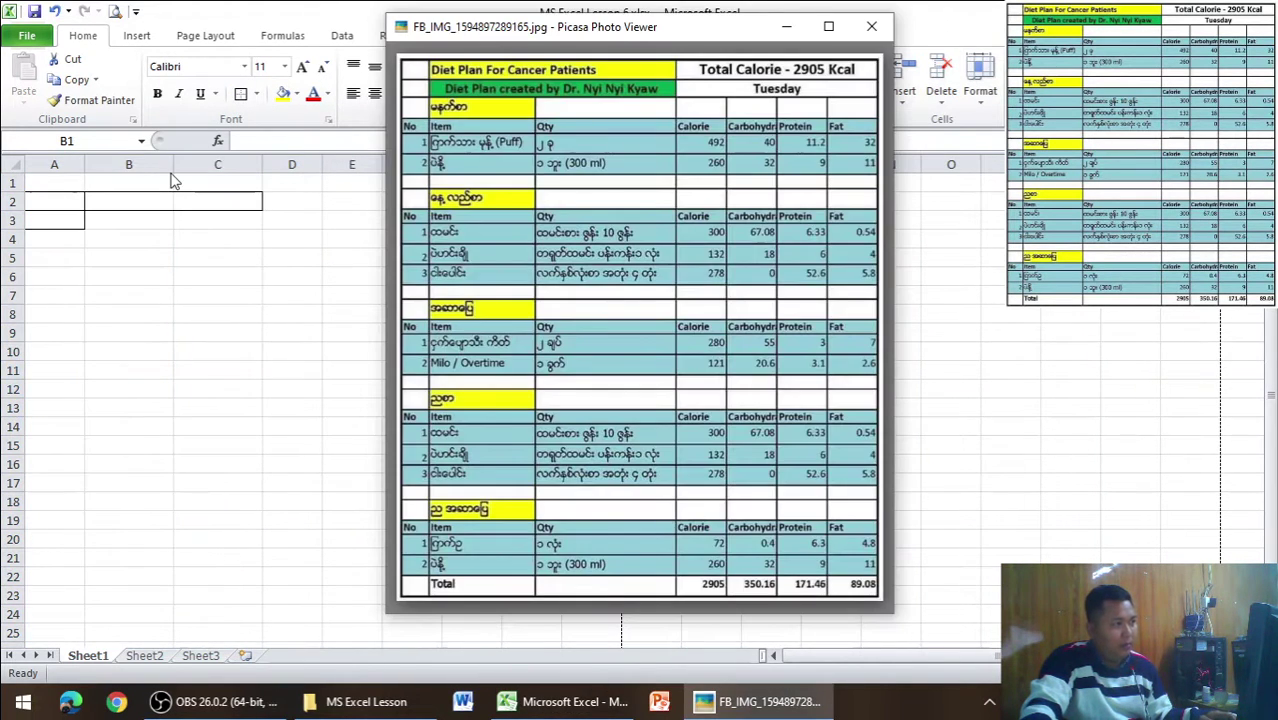
pyautogui.hotkey('alt', 'Tab')
pyautogui.click(131, 219)
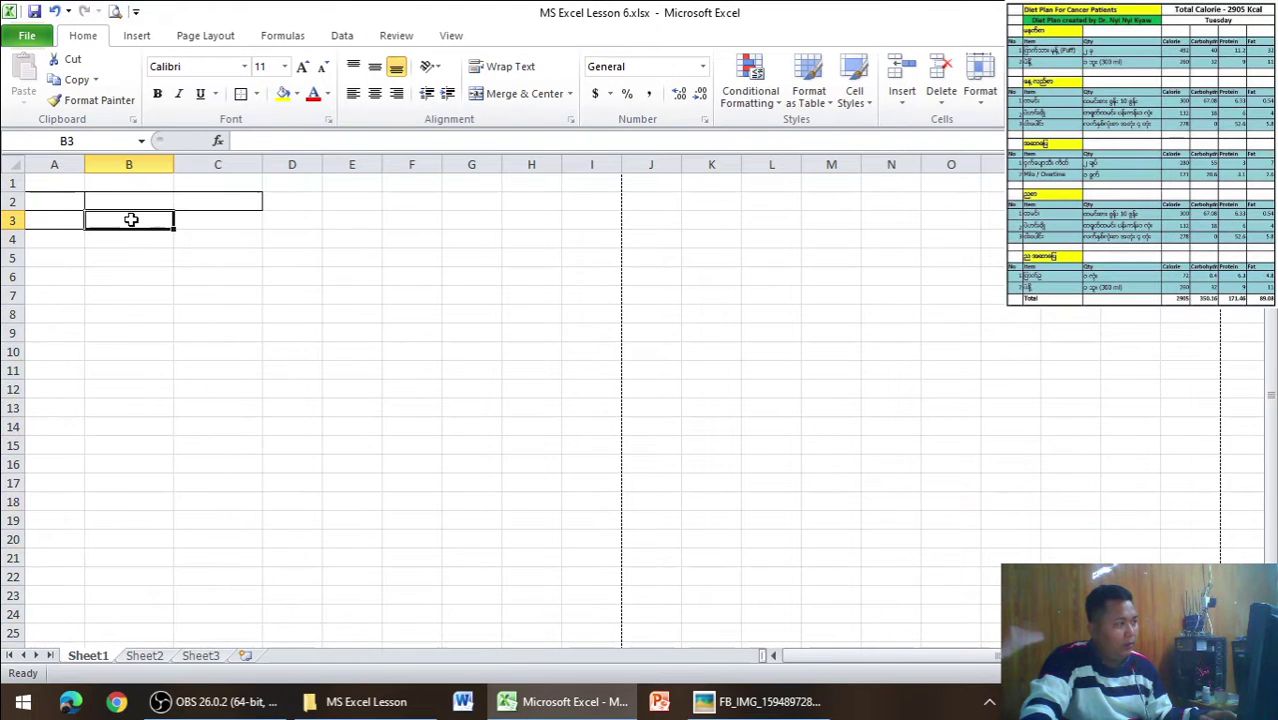
pyautogui.moveTo(131, 219); pyautogui.dragTo(197, 221)
pyautogui.click(240, 94)
# Select the D2:G2 and D3:G3 header ranges, checking the reference image
pyautogui.hotkey('alt', 'Tab')
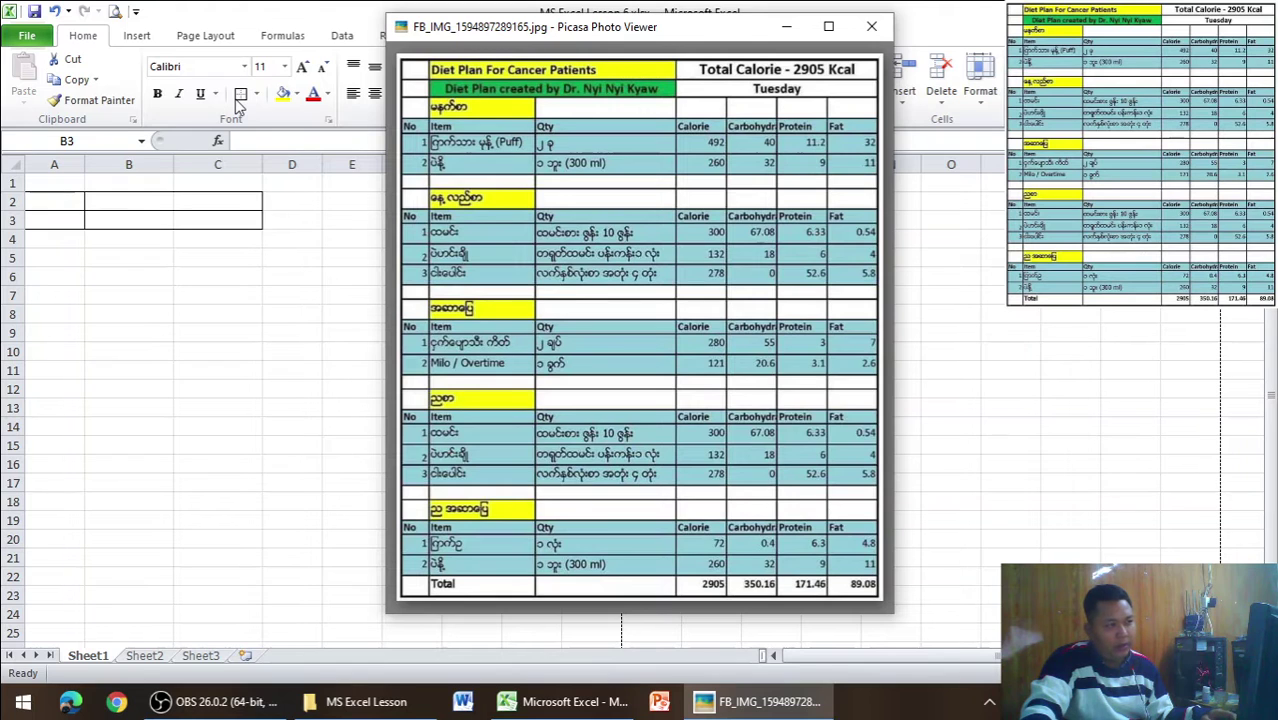
pyautogui.hotkey('alt', 'Tab')
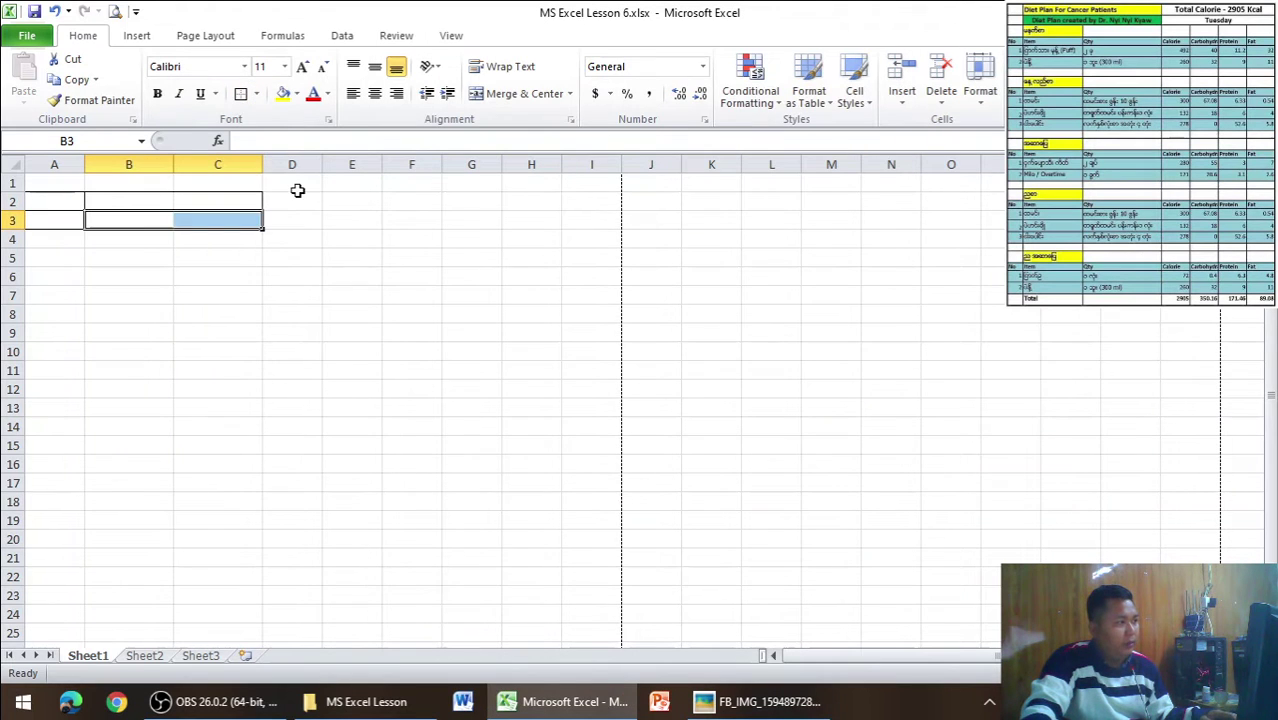
pyautogui.moveTo(297, 186); pyautogui.dragTo(462, 182)
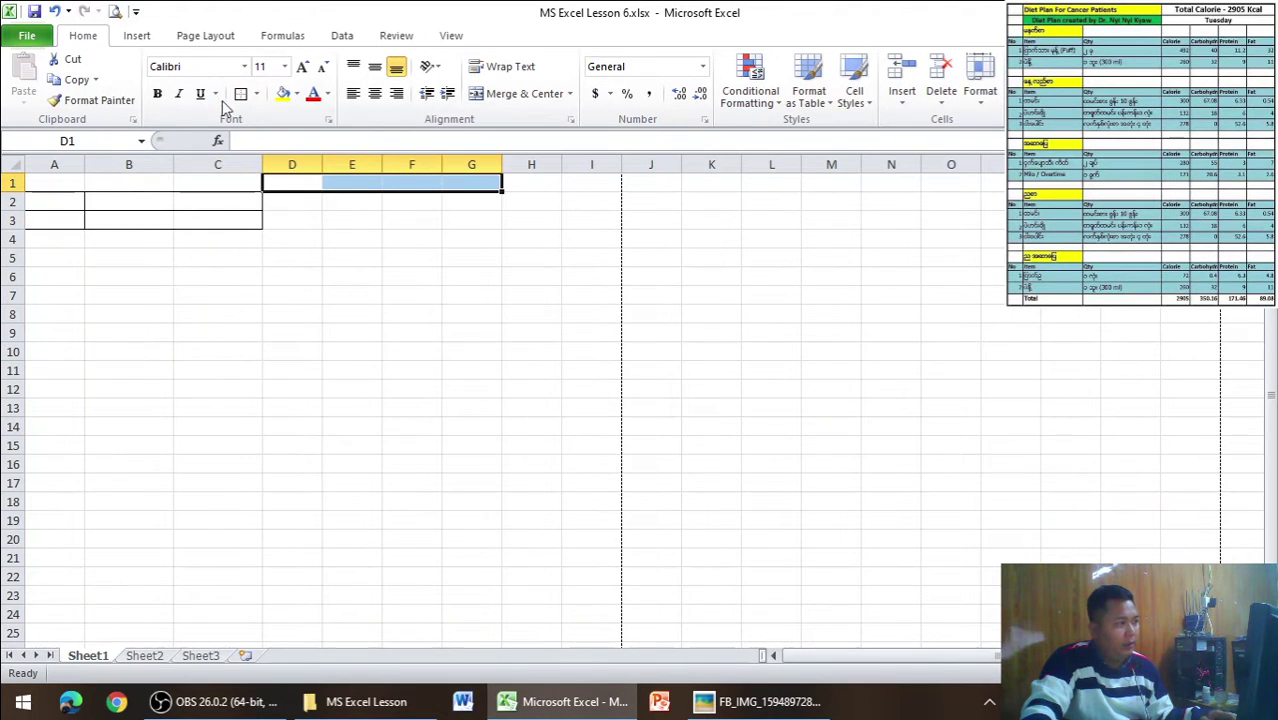
pyautogui.click(292, 204)
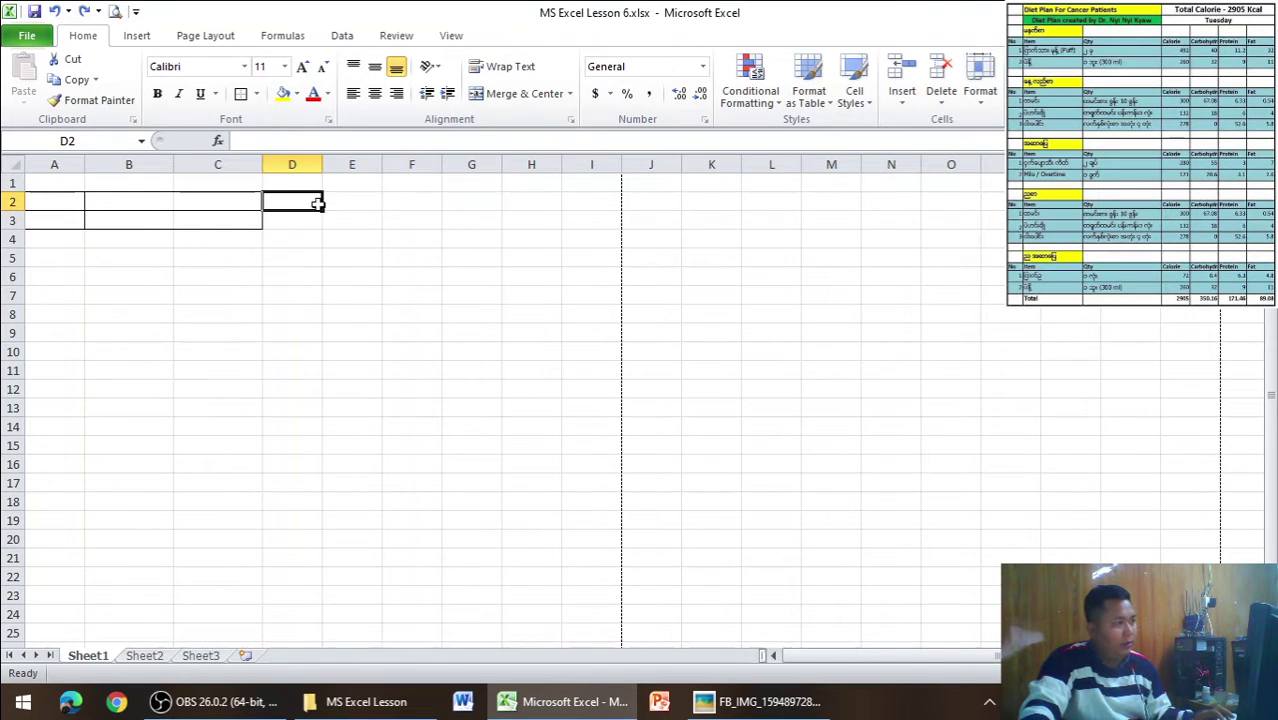
pyautogui.moveTo(317, 204); pyautogui.dragTo(458, 200)
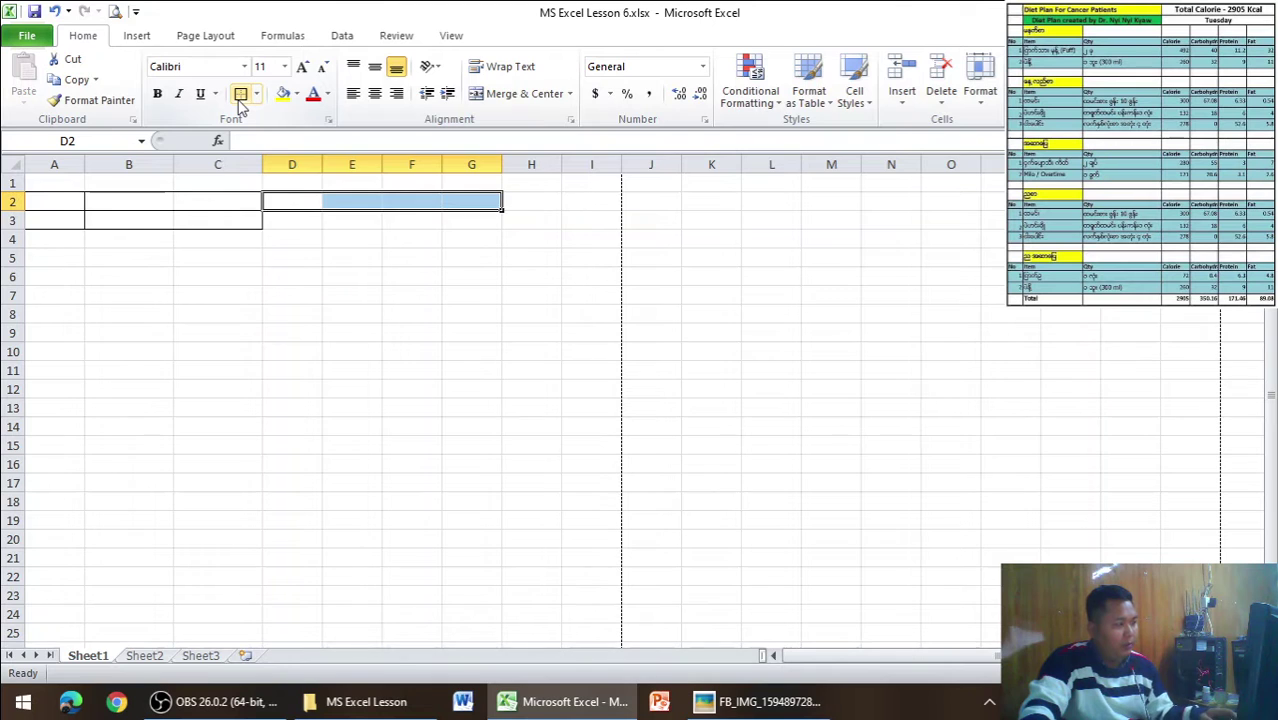
pyautogui.hotkey('alt', 'Tab')
pyautogui.hotkey('alt', 'Tab')
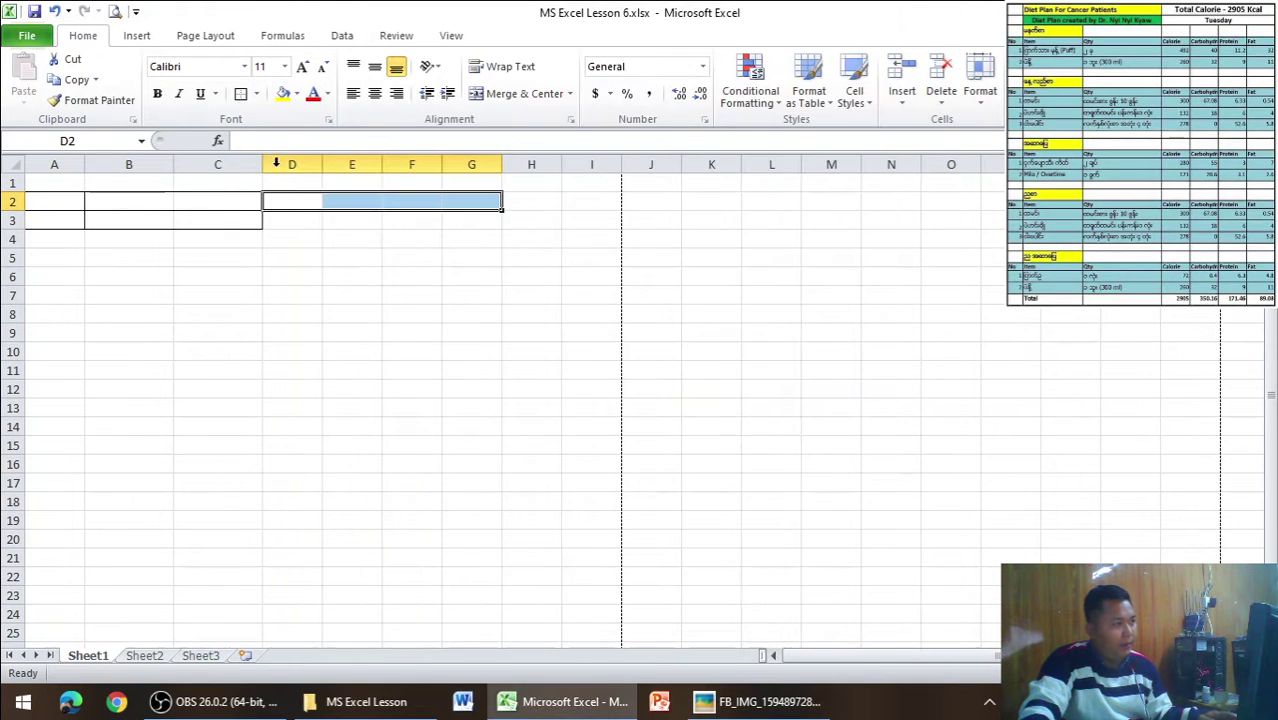
pyautogui.moveTo(288, 222); pyautogui.dragTo(464, 228)
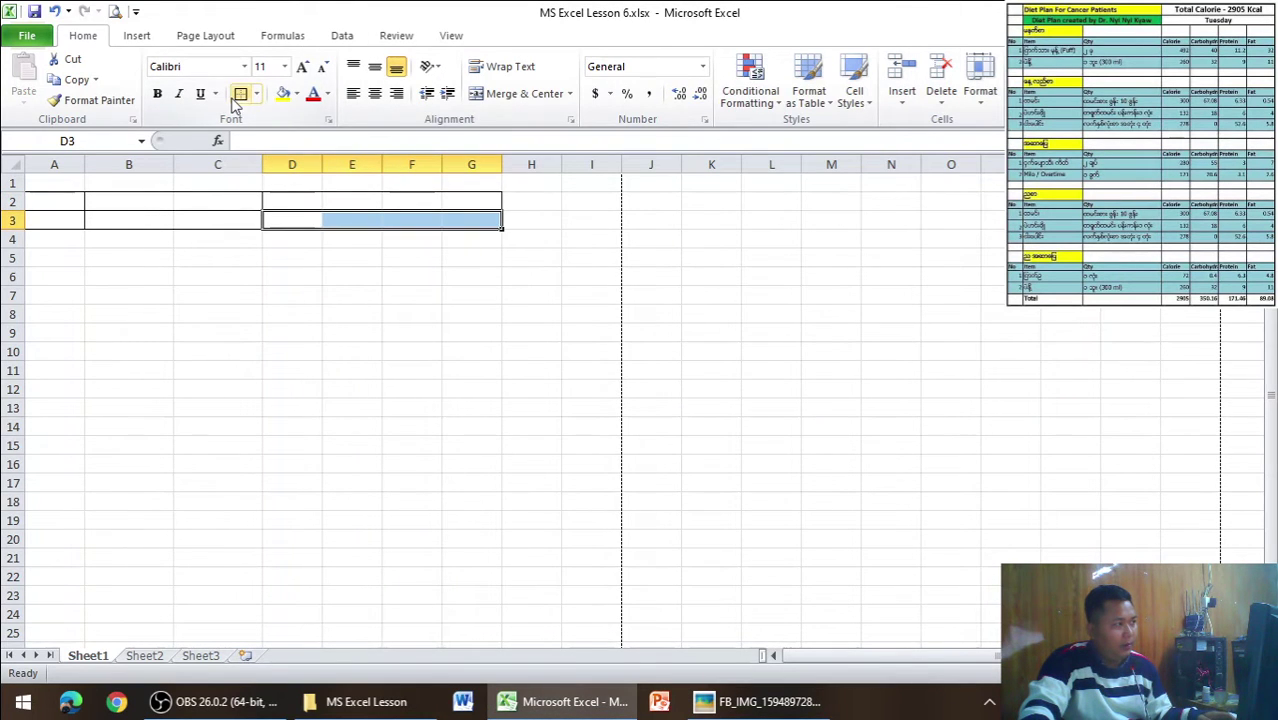
pyautogui.hotkey('alt', 'Tab')
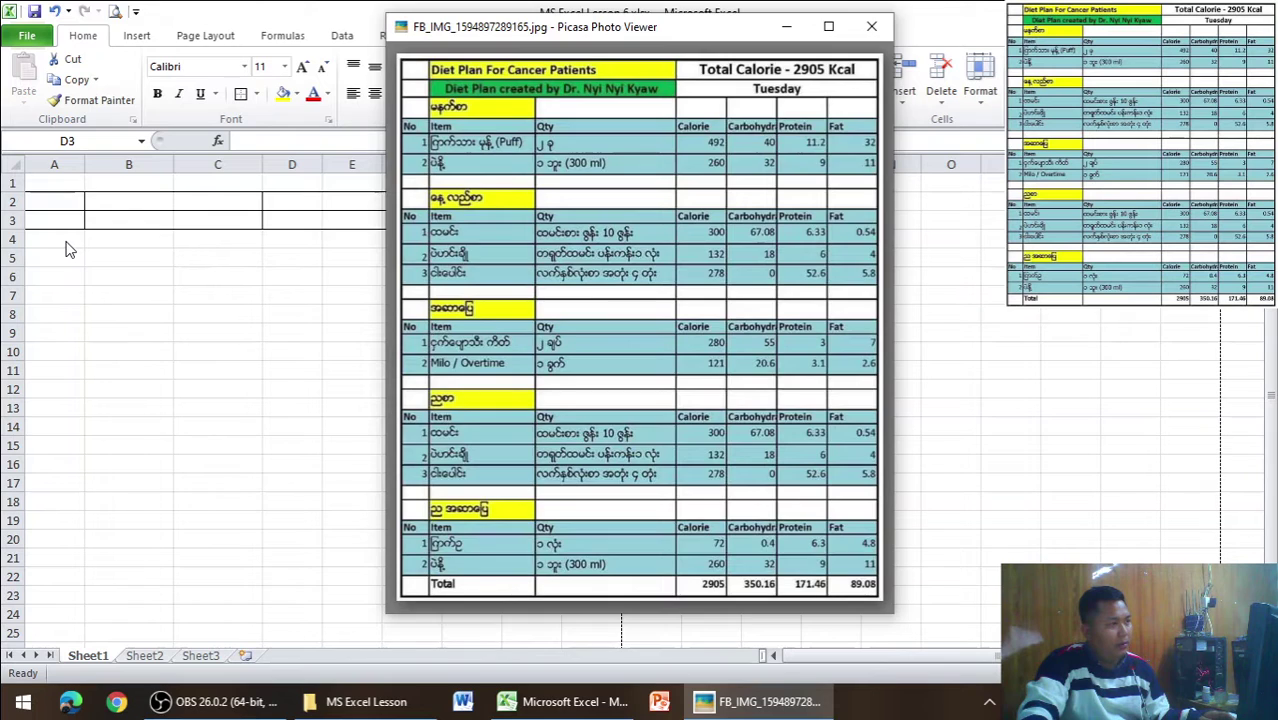
pyautogui.hotkey('alt', 'Tab')
# Apply All Borders to every cell of A4:G7
pyautogui.moveTo(65, 241)
pyautogui.mouseDown()
pyautogui.moveTo(65, 286)
pyautogui.moveTo(460, 294)
pyautogui.mouseUp()
pyautogui.click(256, 93)
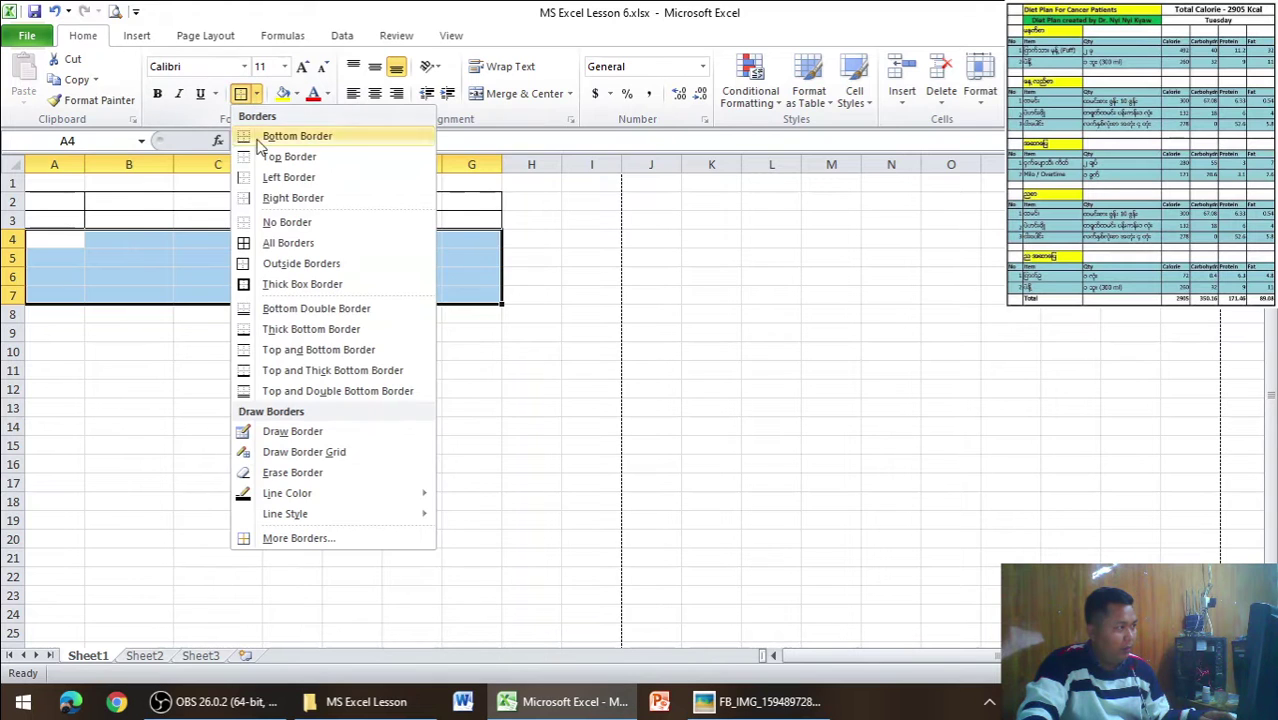
pyautogui.click(270, 243)
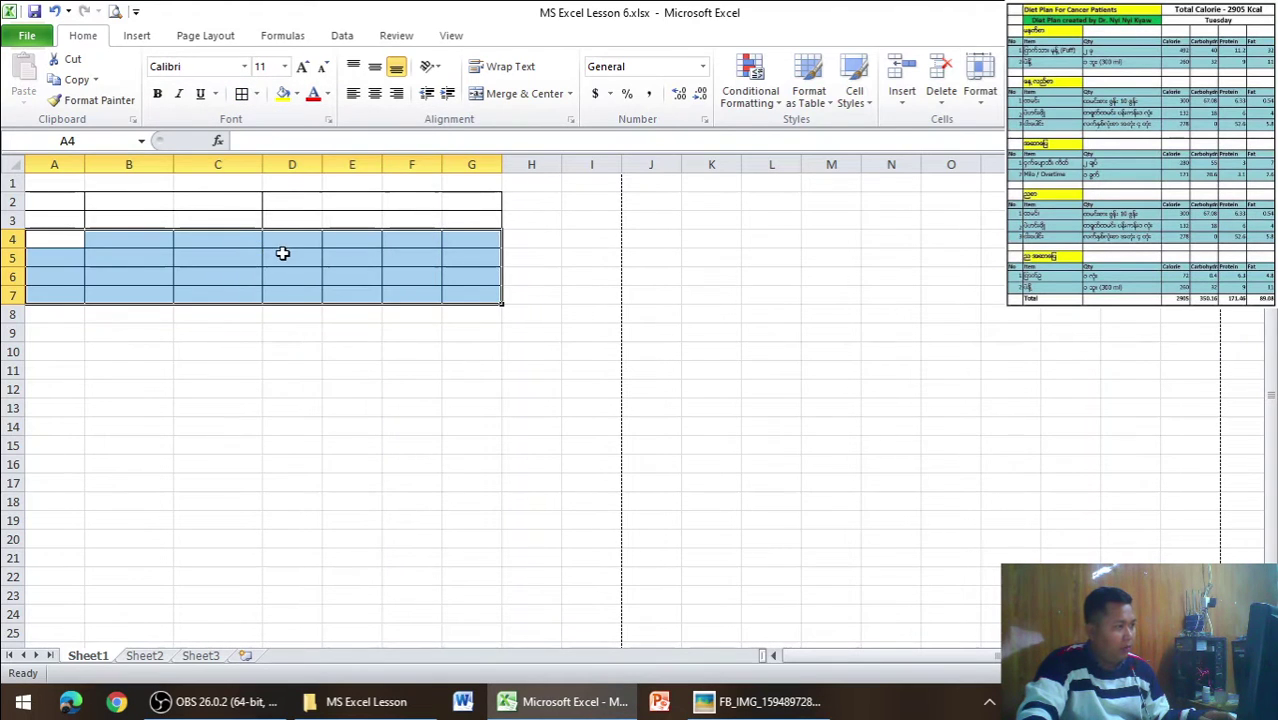
pyautogui.hotkey('alt', 'Tab')
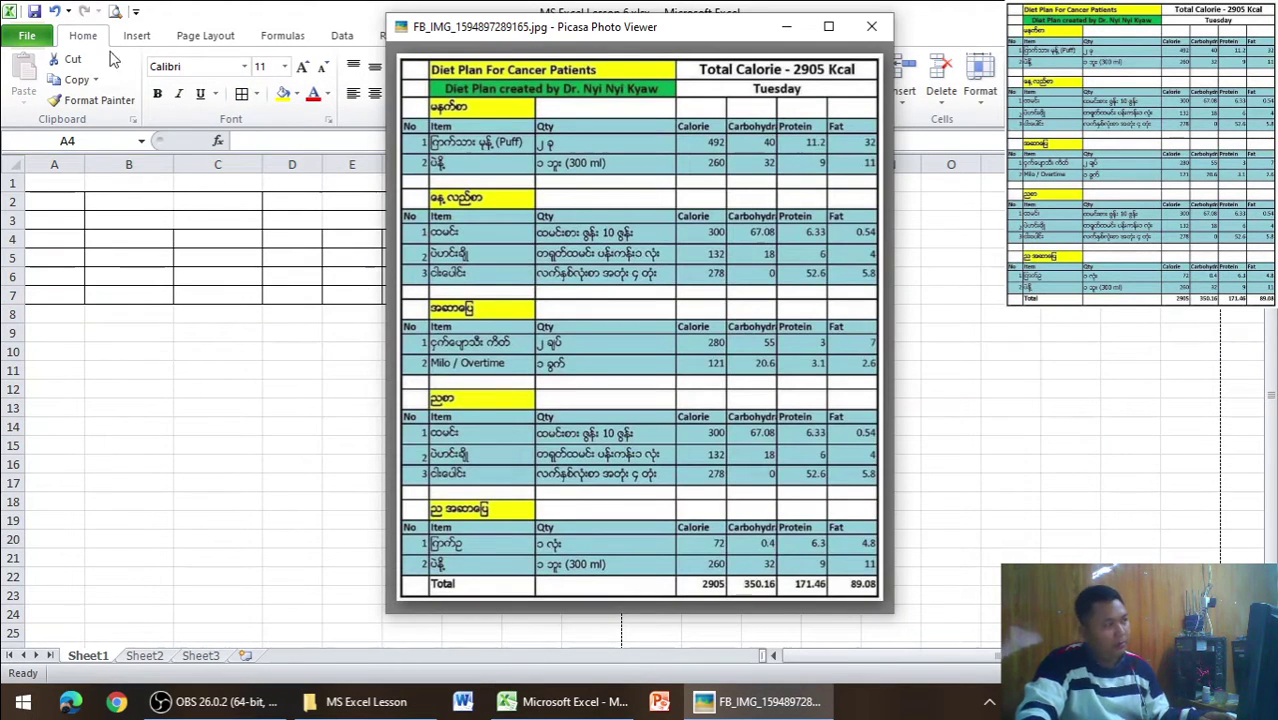
pyautogui.click(113, 12)
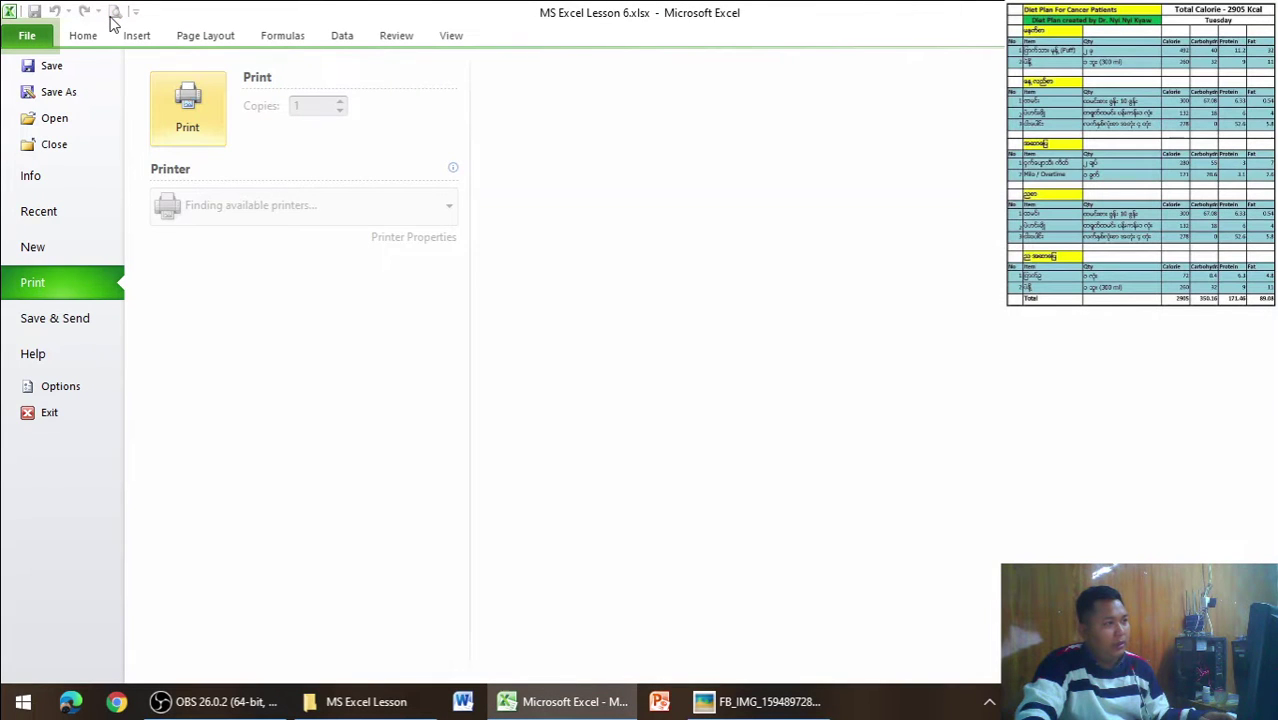
pyautogui.hotkey('alt', 'Tab')
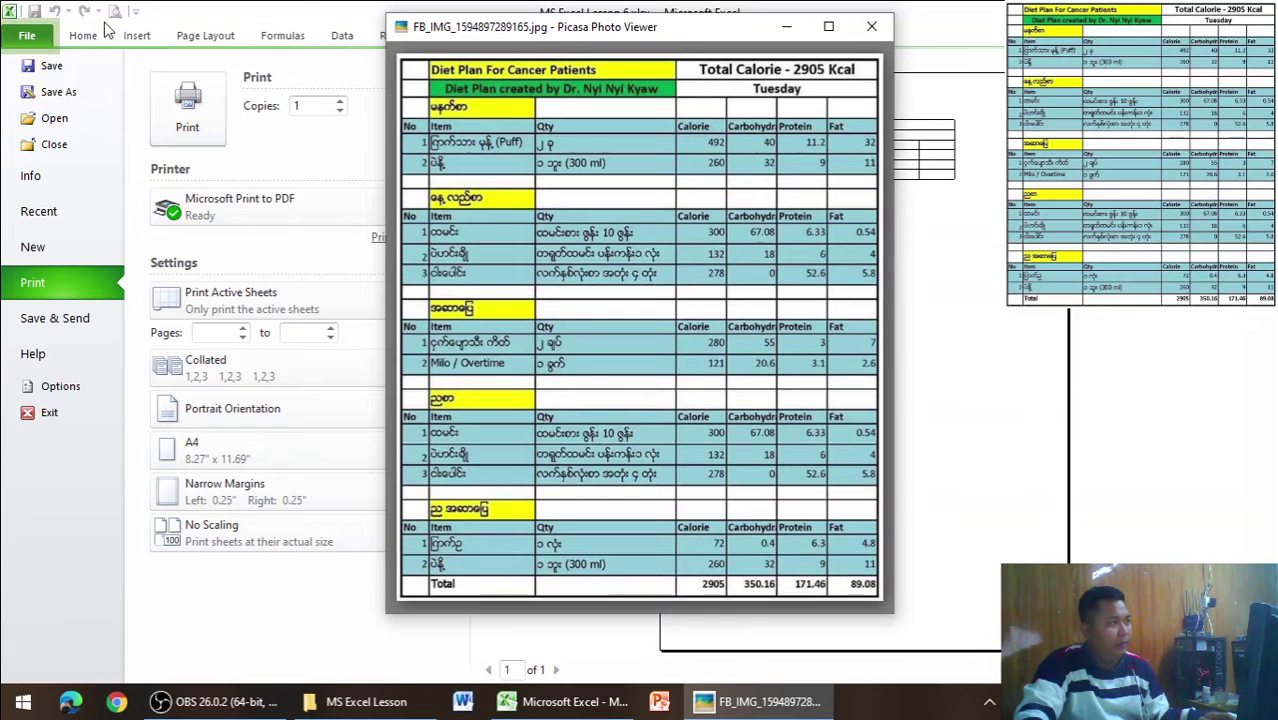
pyautogui.click(83, 36)
pyautogui.hotkey('alt', 'Tab')
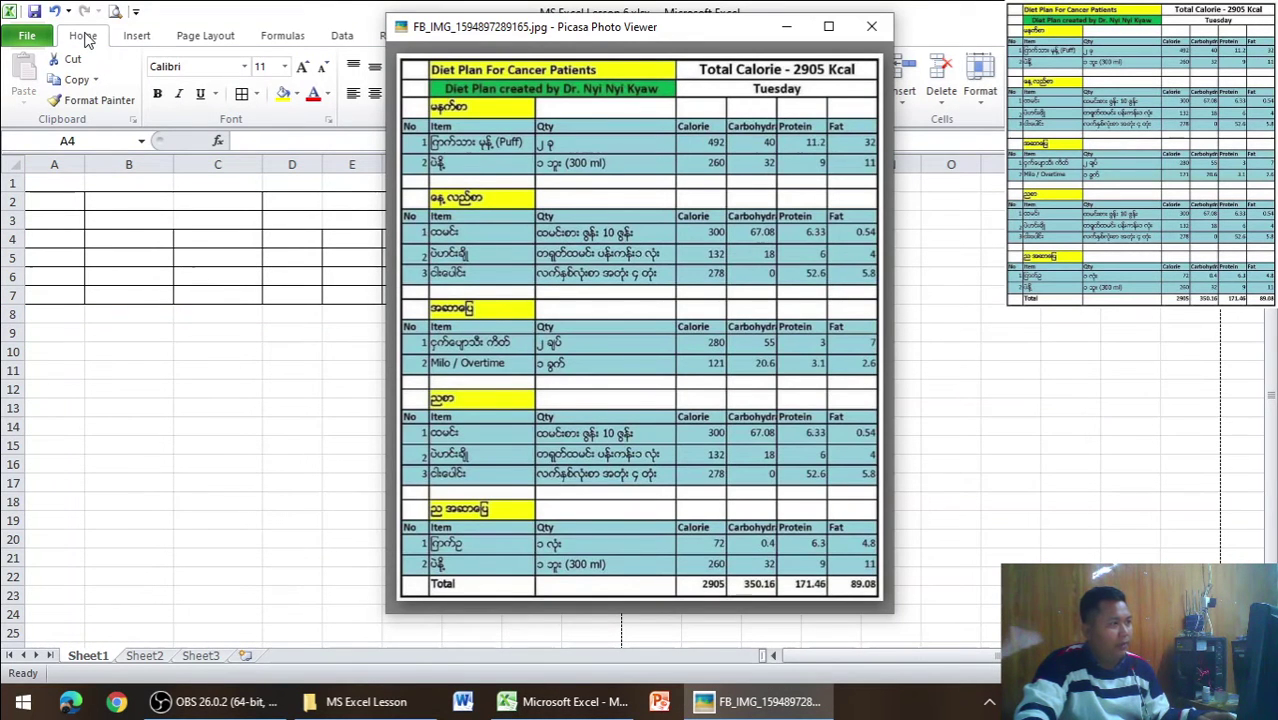
pyautogui.hotkey('alt', 'Tab')
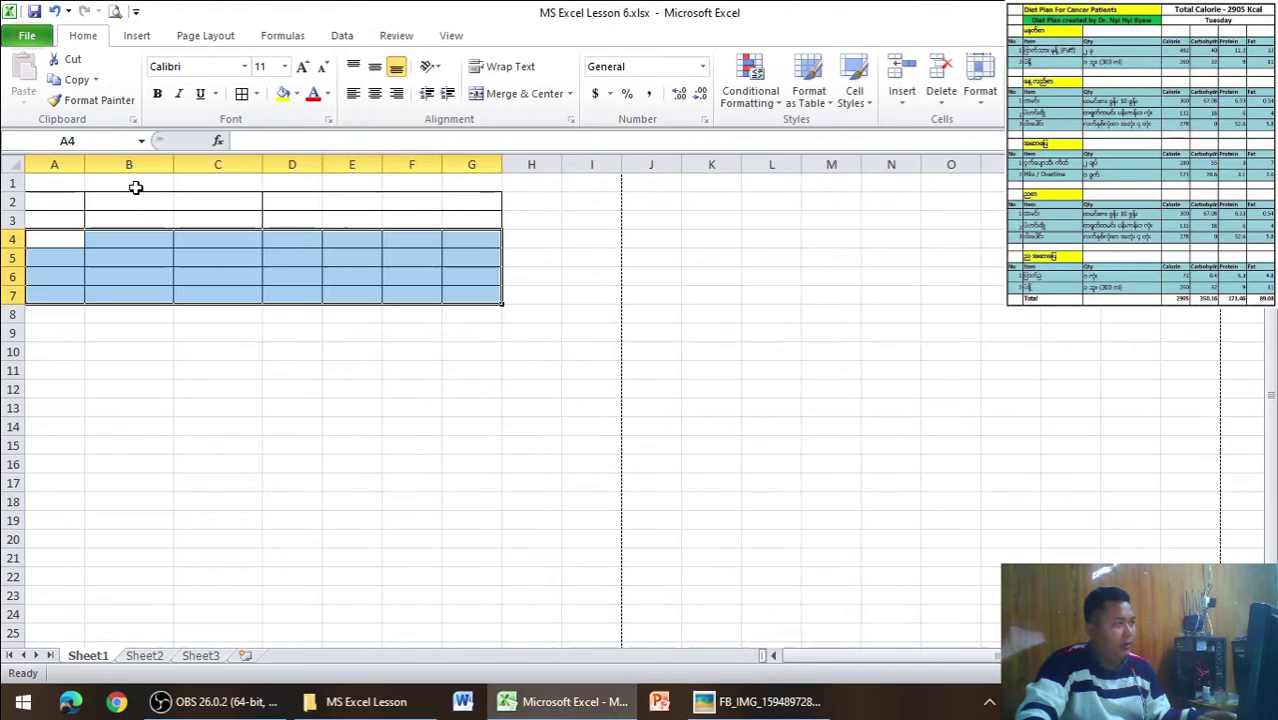
# Select the whole worksheet and apply the Pyidaungsu font
pyautogui.click(129, 205)
pyautogui.write('D')
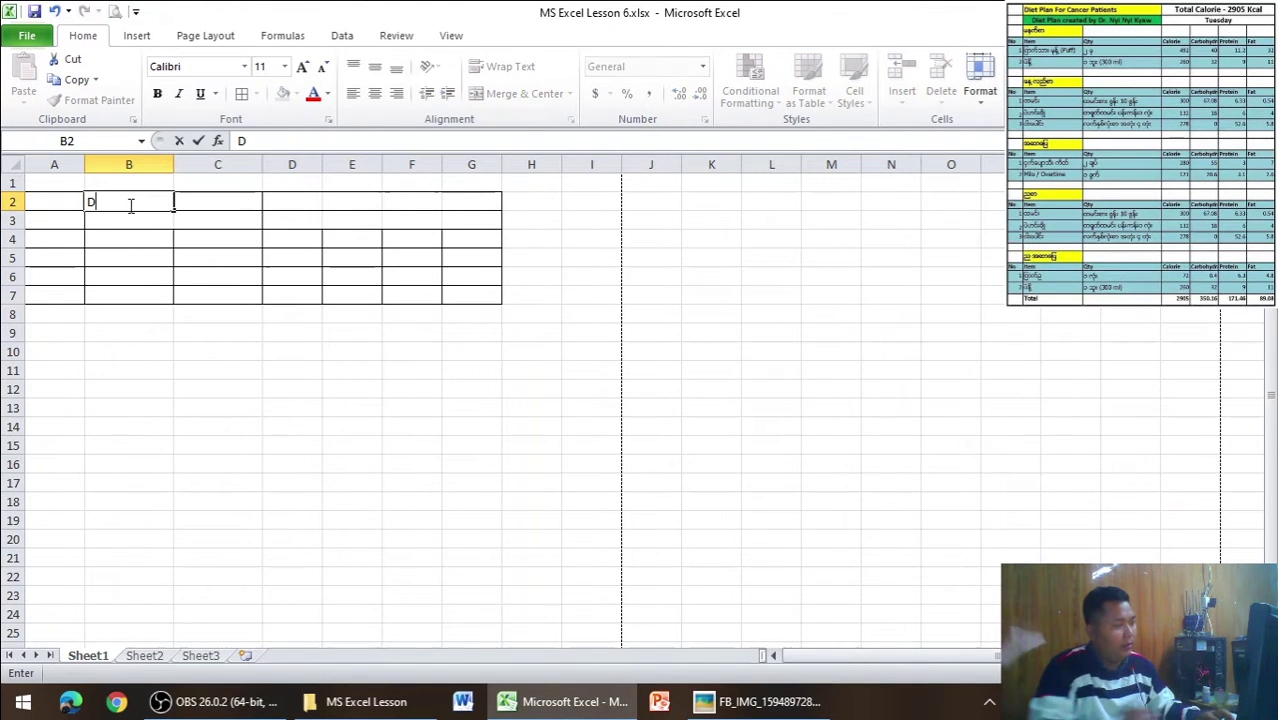
pyautogui.write('a')
pyautogui.press('BackSpace')
pyautogui.press('BackSpace')
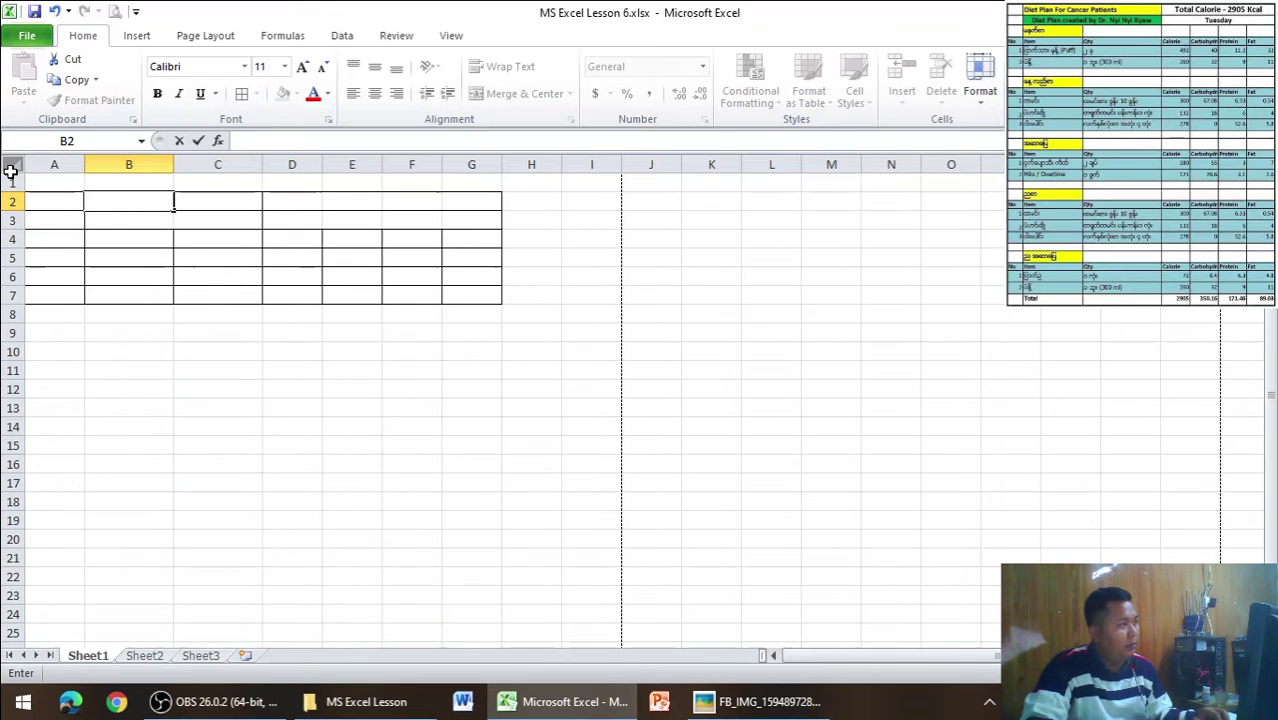
pyautogui.click(10, 166)
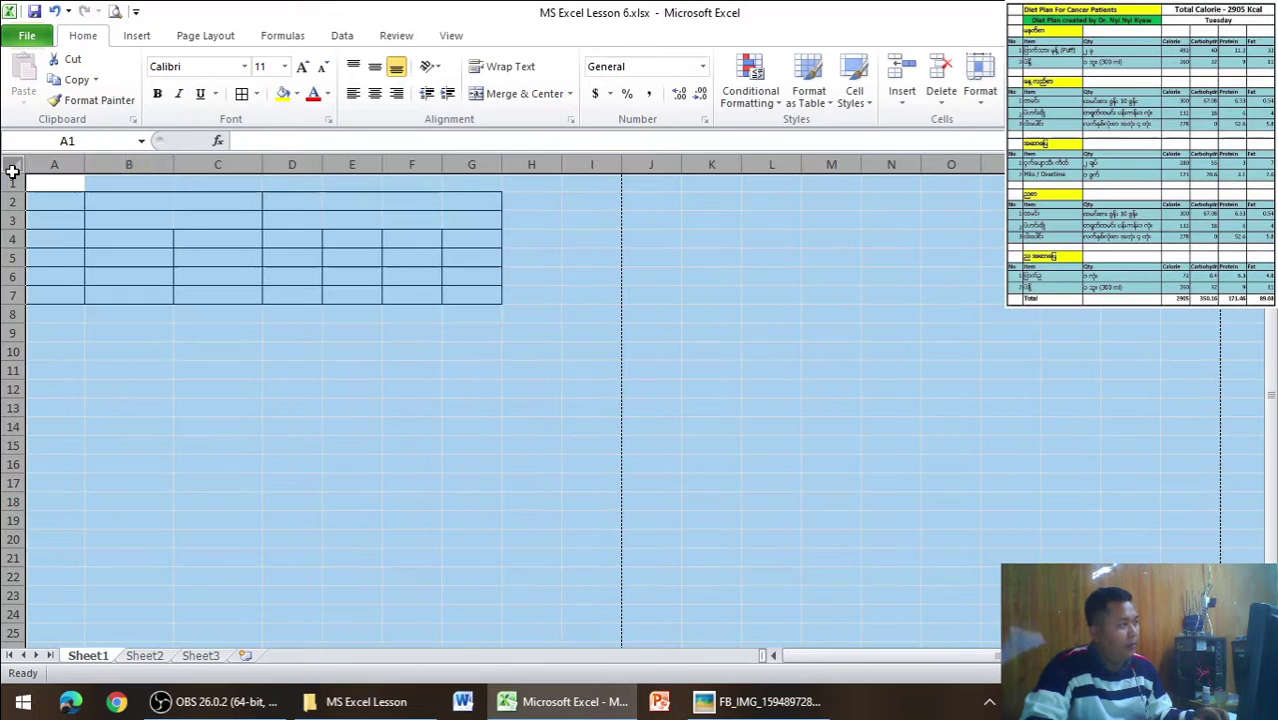
pyautogui.click(244, 68)
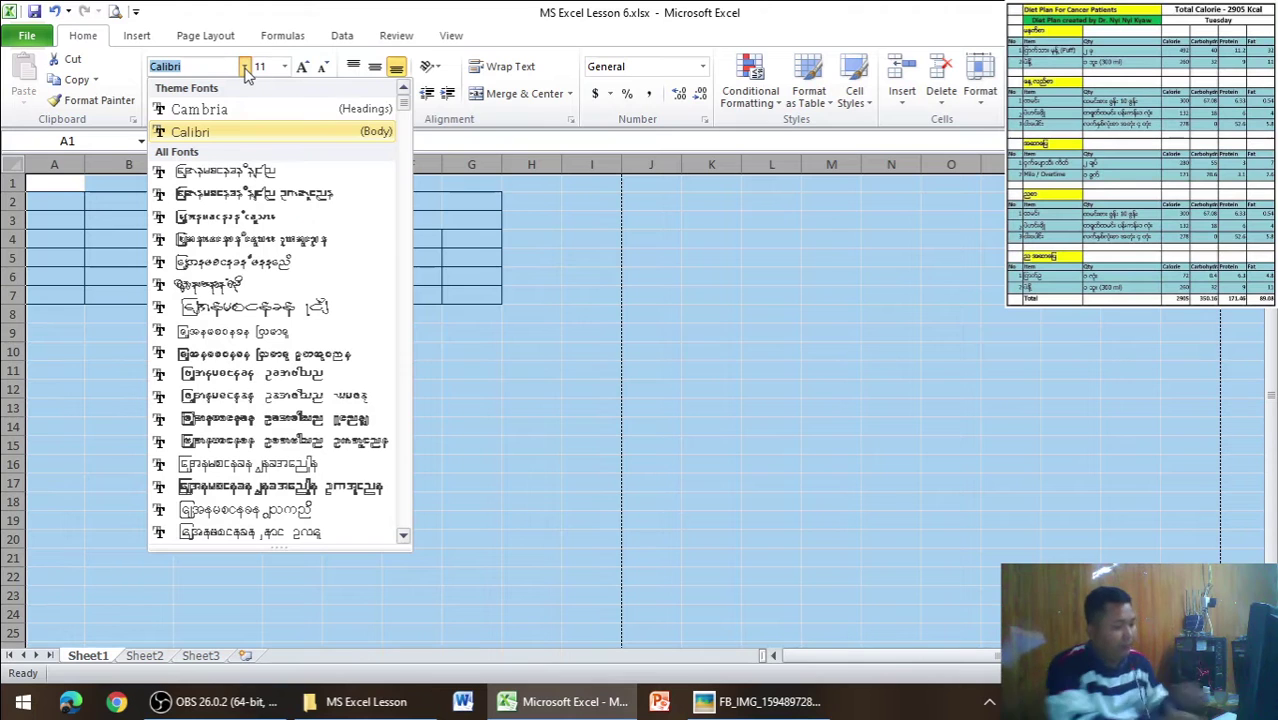
pyautogui.write('Pyidaungsu')
pyautogui.press('Return')
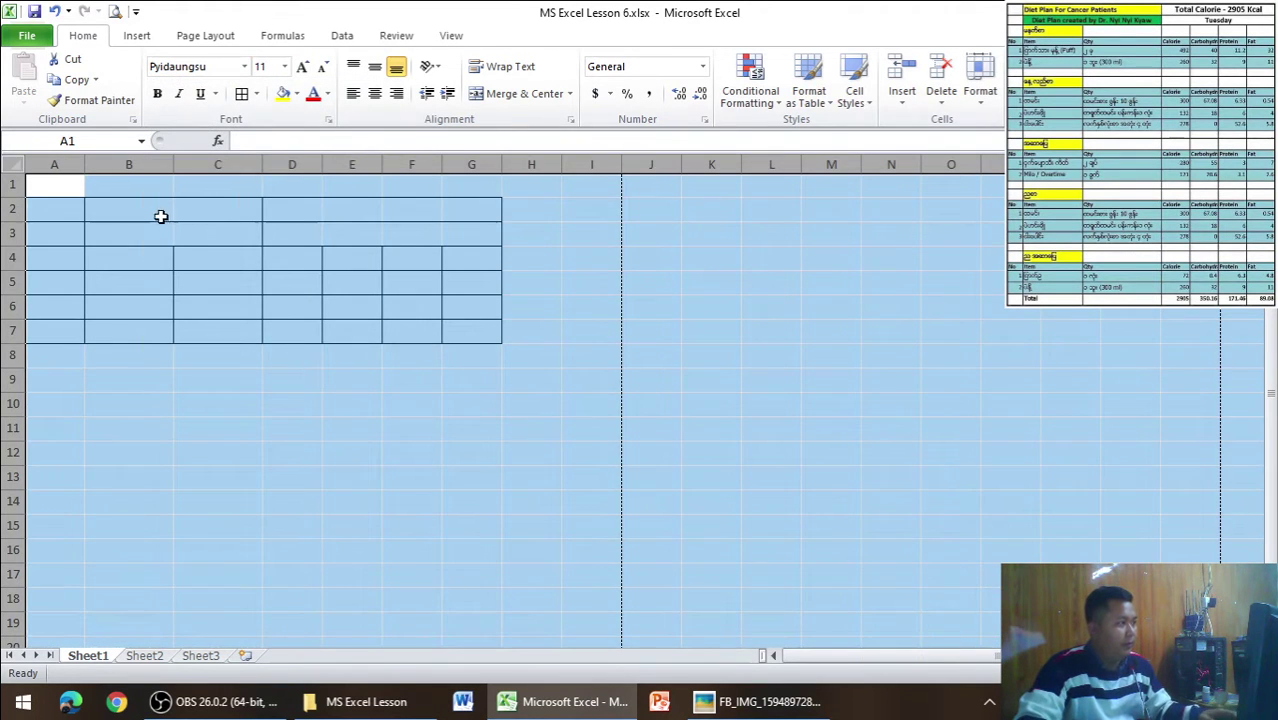
# Pick cell B2 for the title after glancing at the reference image
pyautogui.click(160, 216)
pyautogui.hotkey('alt', 'Tab')
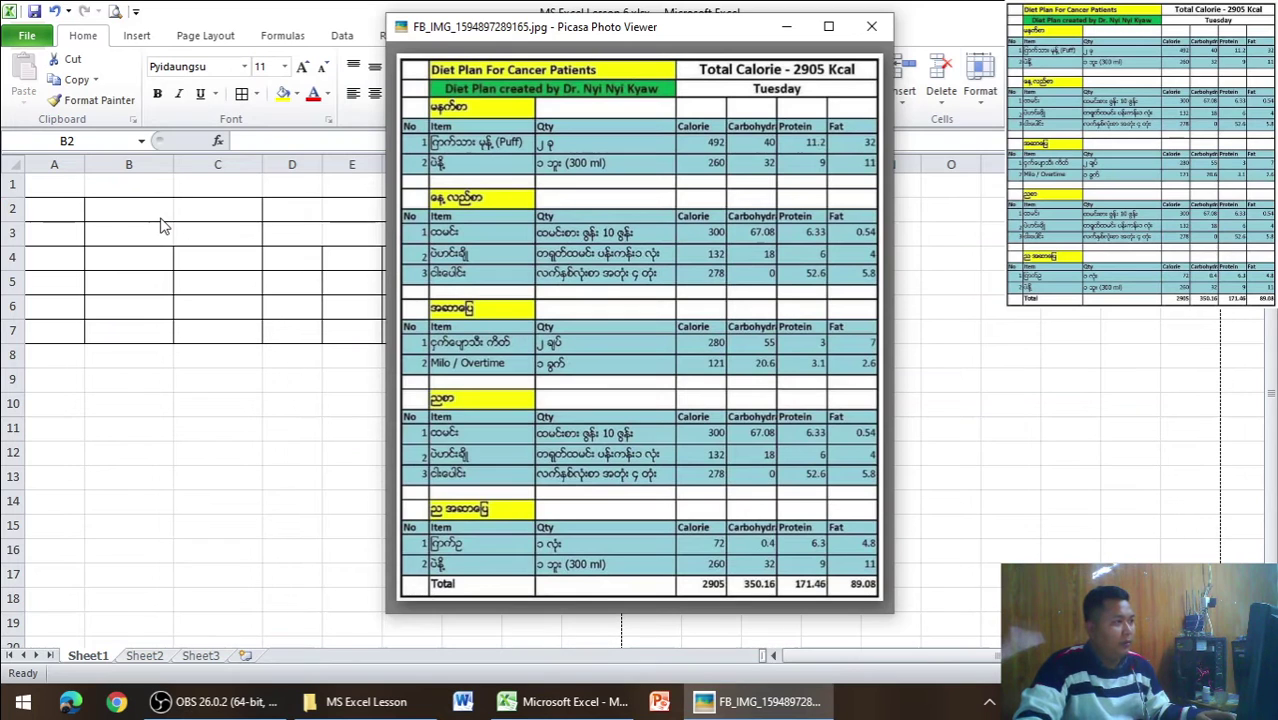
pyautogui.click(129, 207)
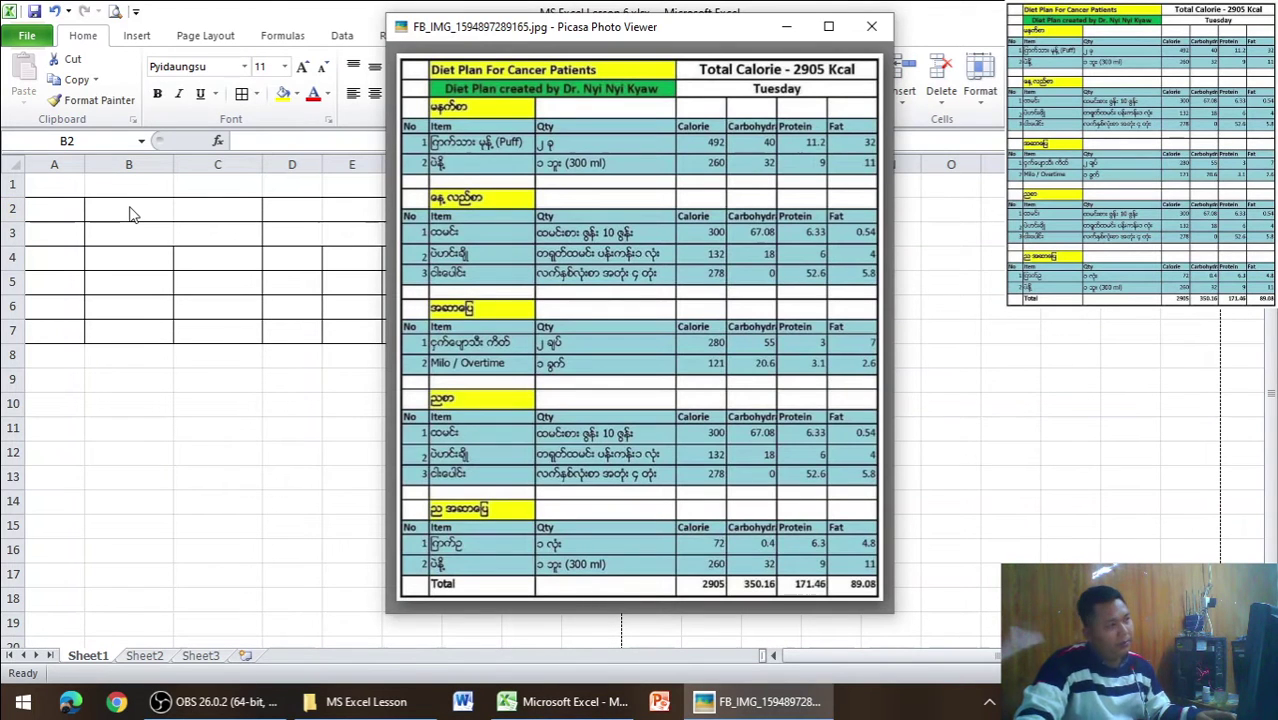
pyautogui.hotkey('alt', 'Tab')
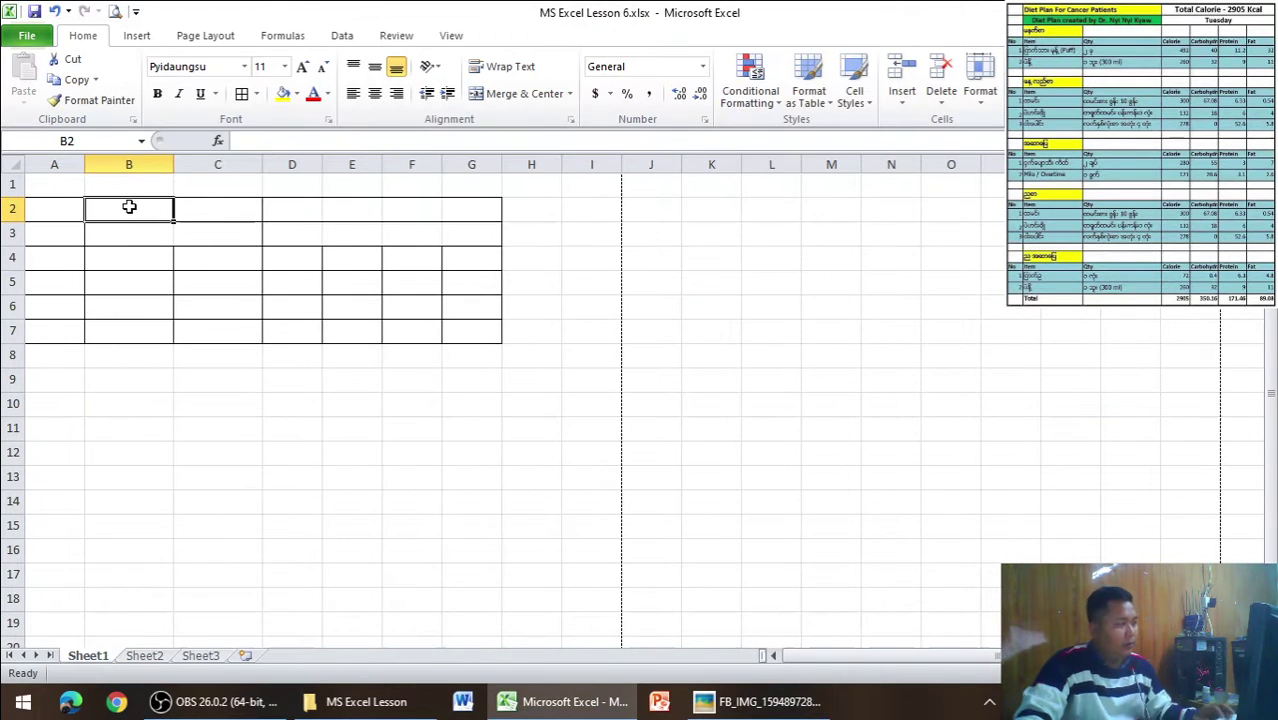
# Type the title 'Diet Plan for Cancer Patients' in B2
pyautogui.write('Di')
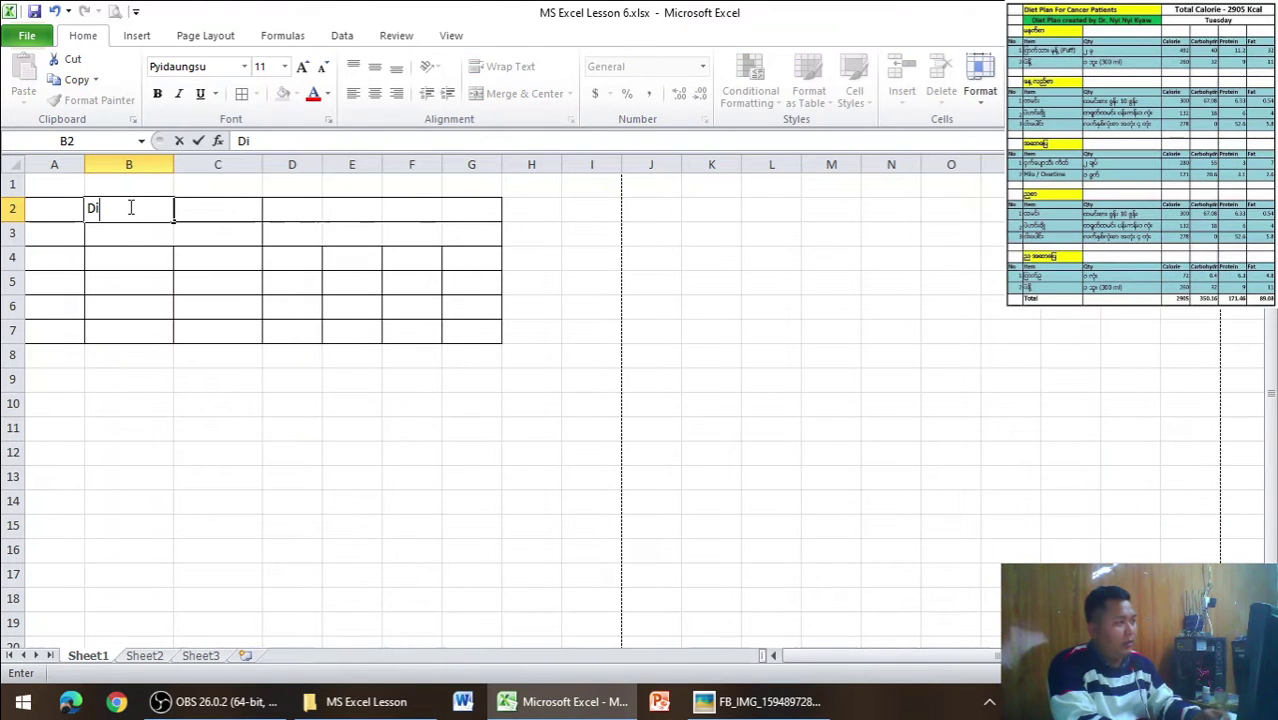
pyautogui.hotkey('alt', 'Tab')
pyautogui.hotkey('alt', 'Tab')
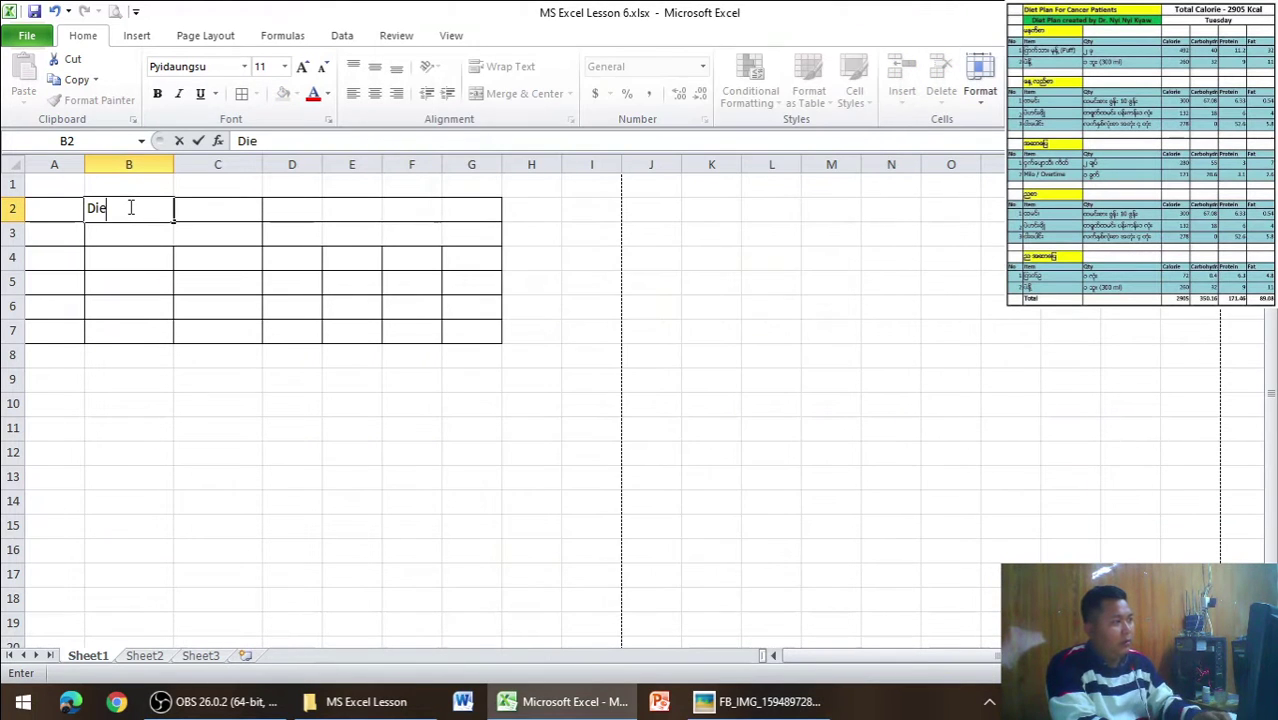
pyautogui.write('t P')
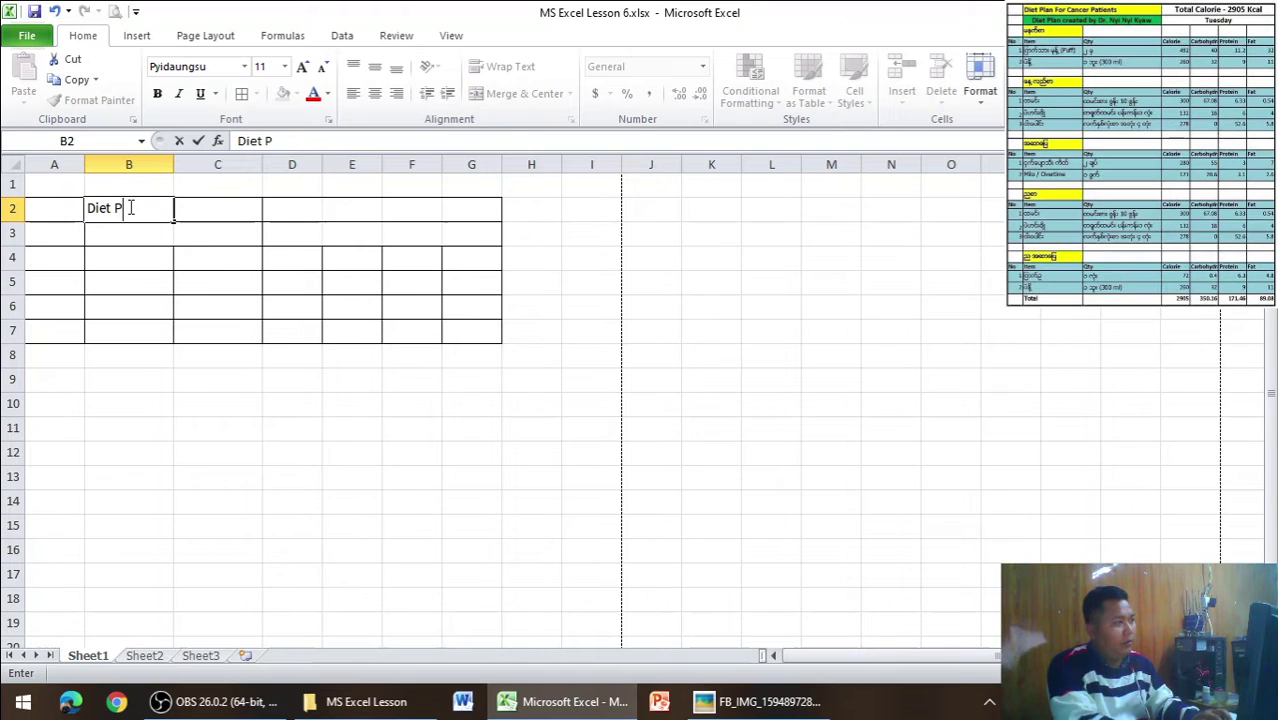
pyautogui.write(' fort')
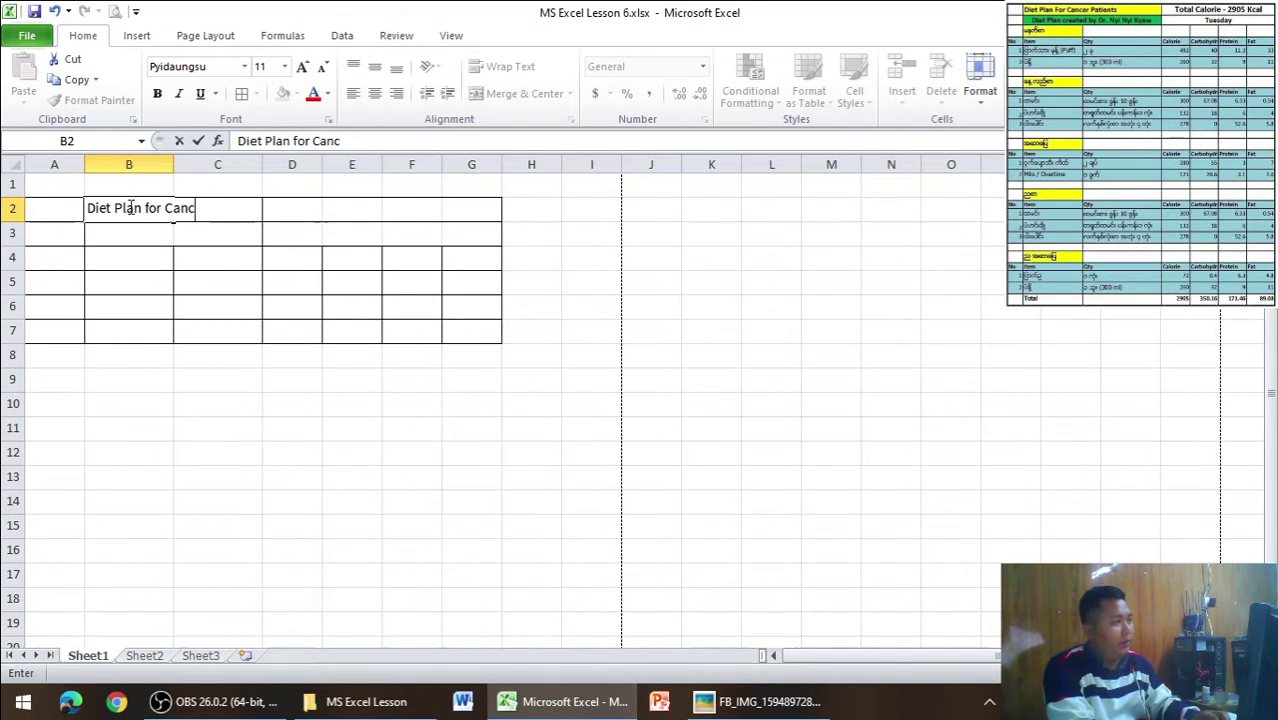
pyautogui.write('er Patient')
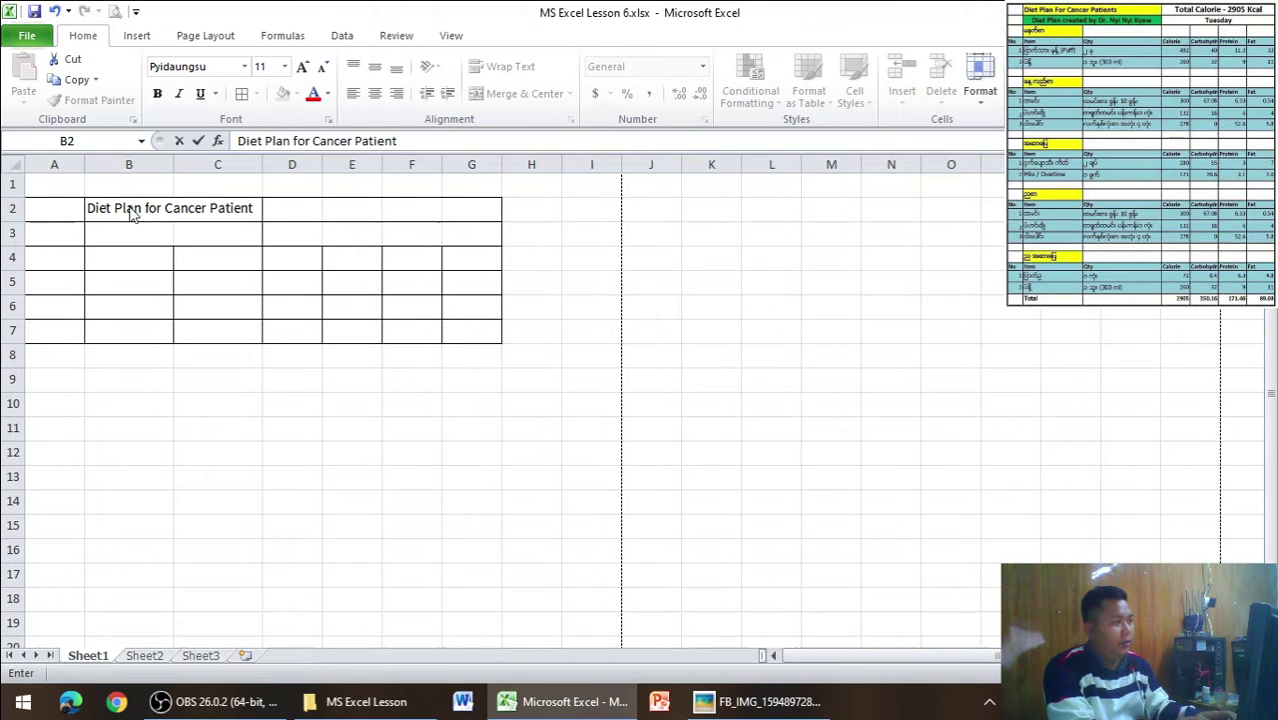
pyautogui.hotkey('alt', 'Tab')
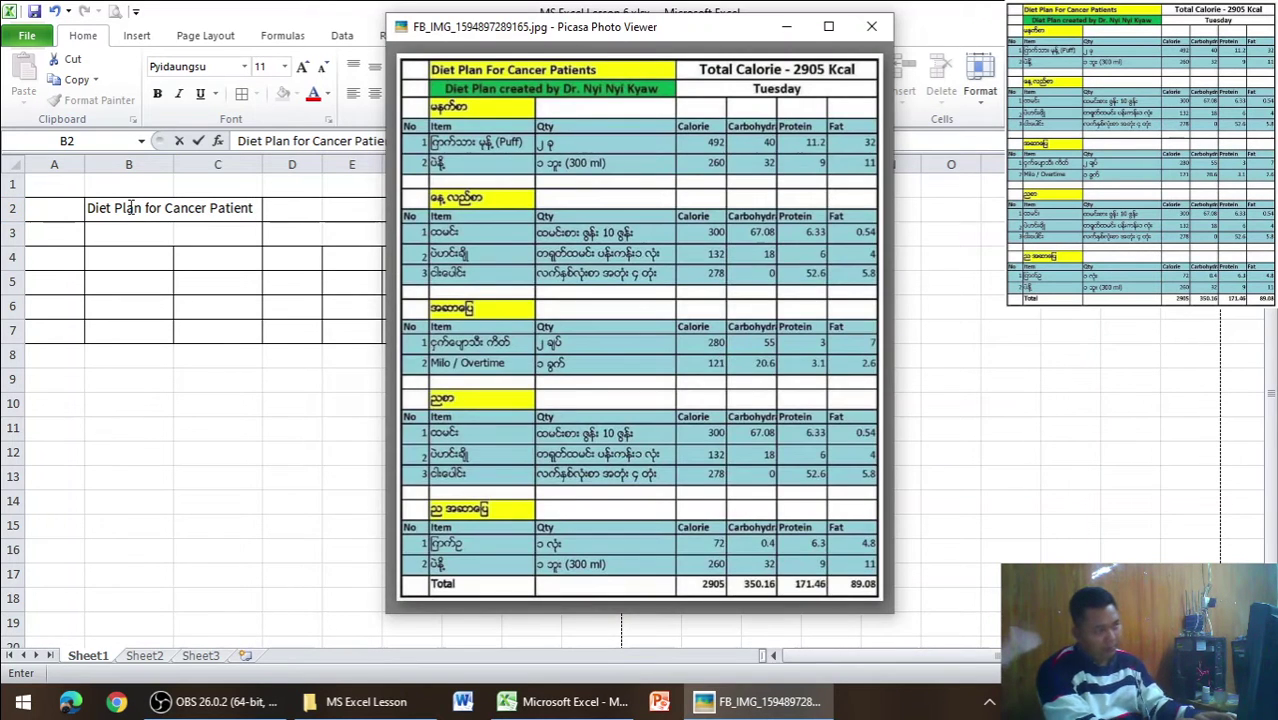
pyautogui.hotkey('alt', 'Tab')
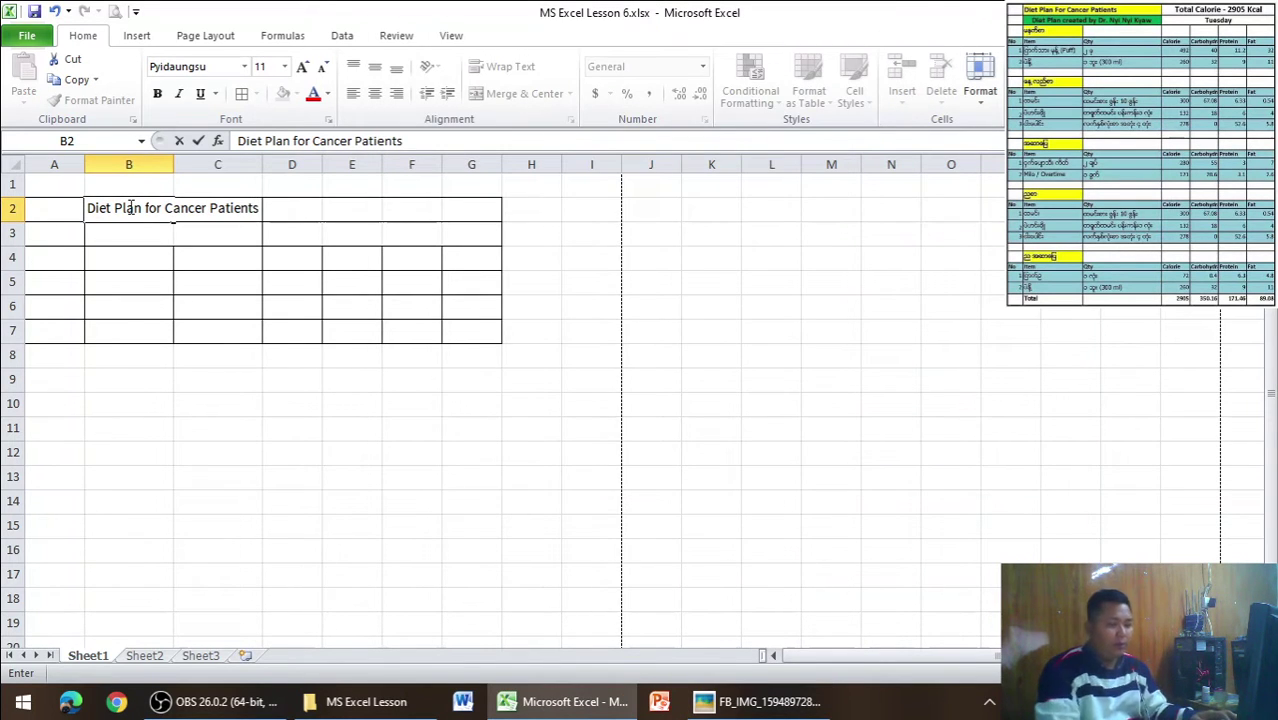
pyautogui.press('Tab')
# Start entering the calorie heading in D2, checking the reference wording
pyautogui.click(314, 212)
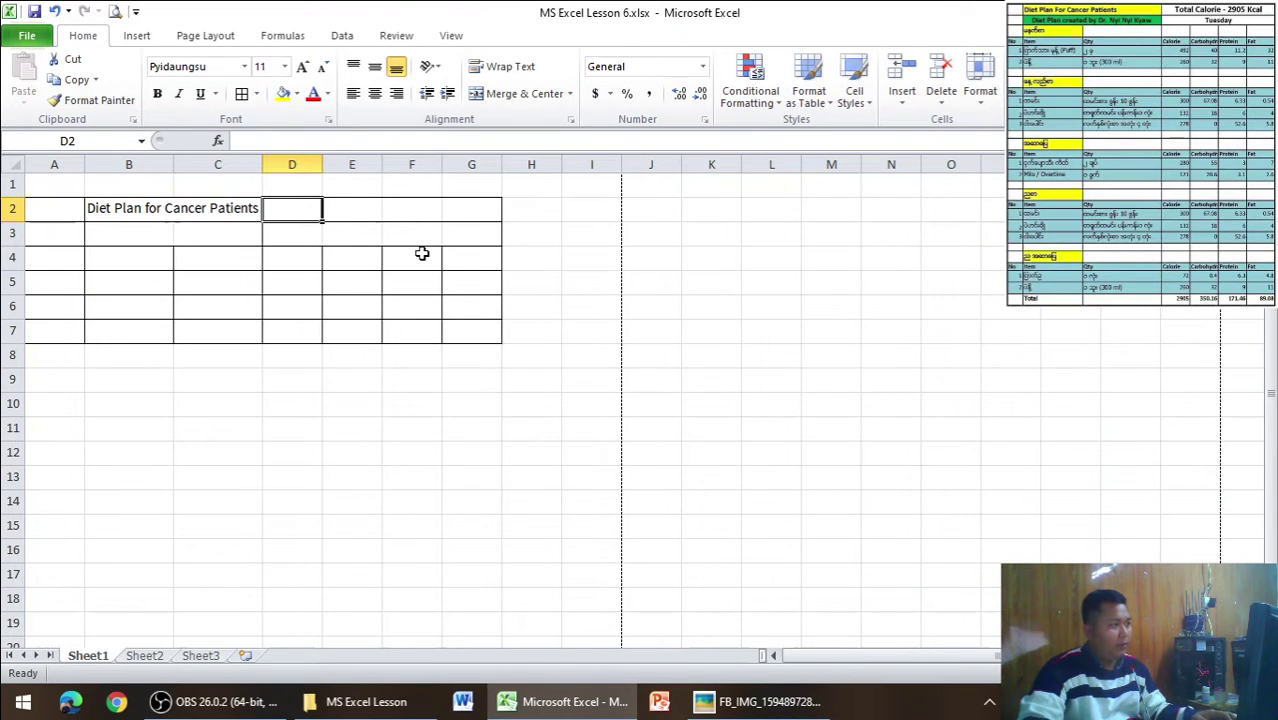
pyautogui.hotkey('alt', 'Tab')
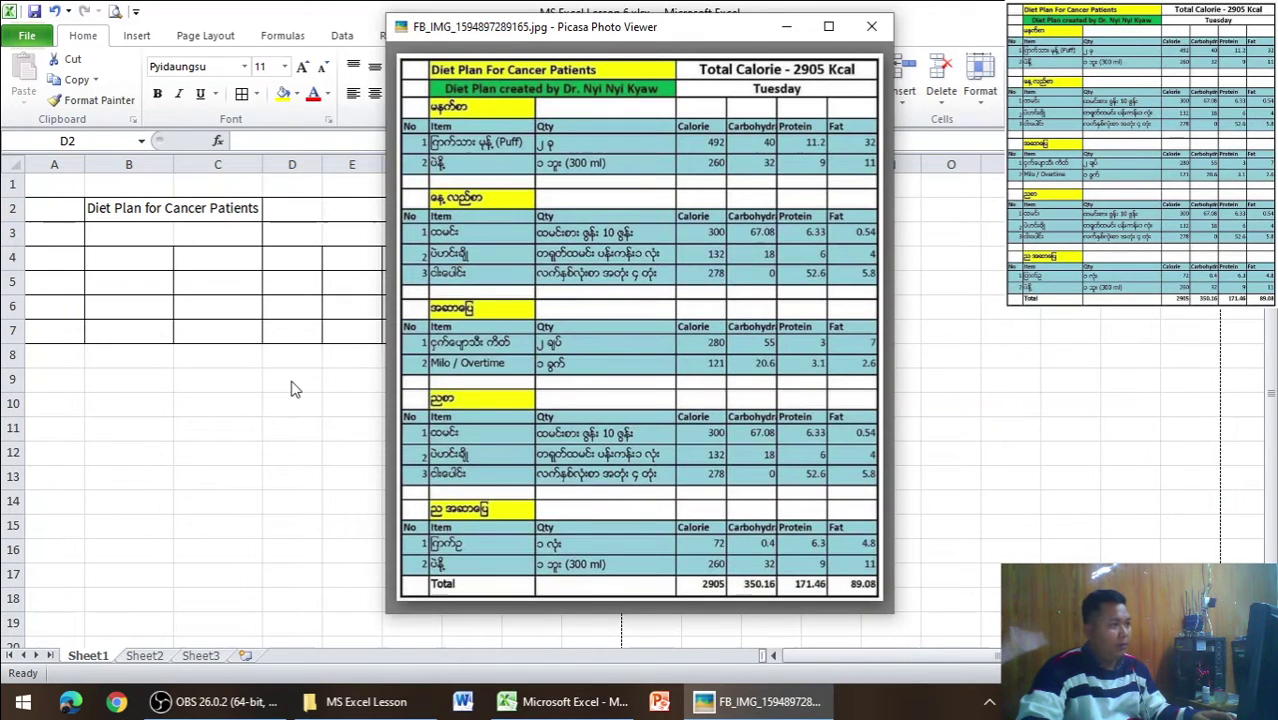
pyautogui.hotkey('alt', 'Tab')
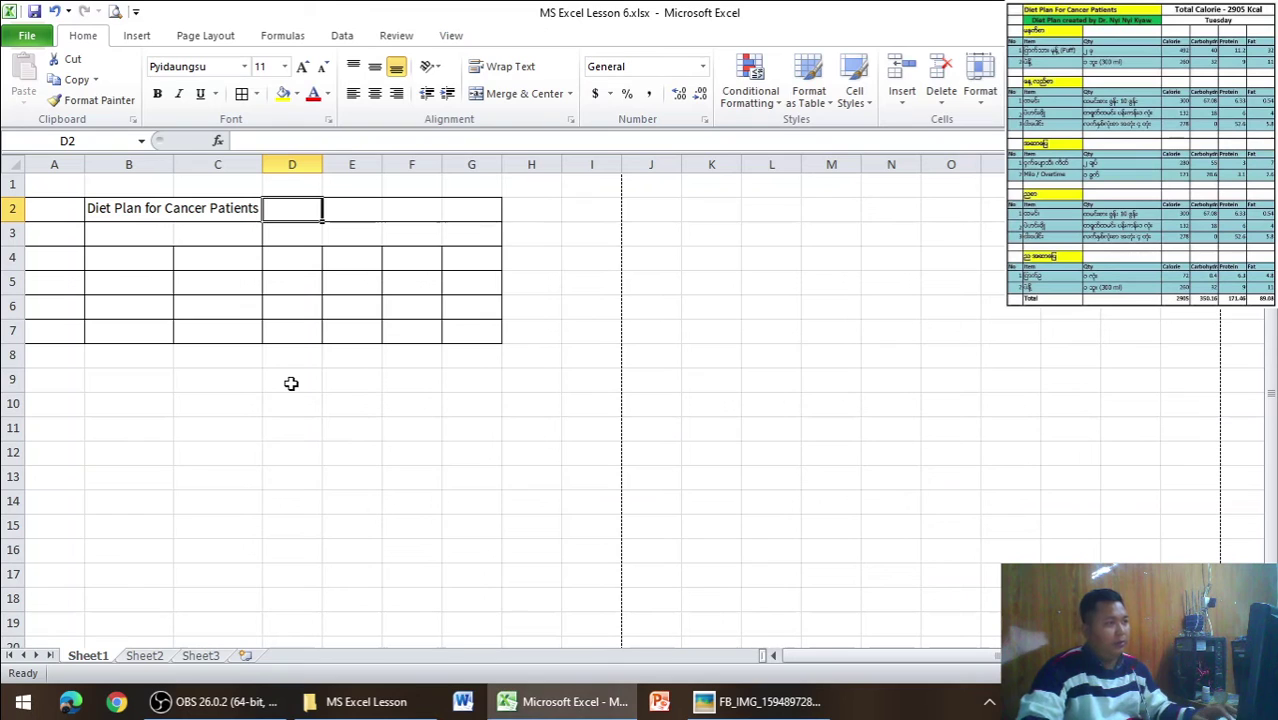
pyautogui.write('Total Ka')
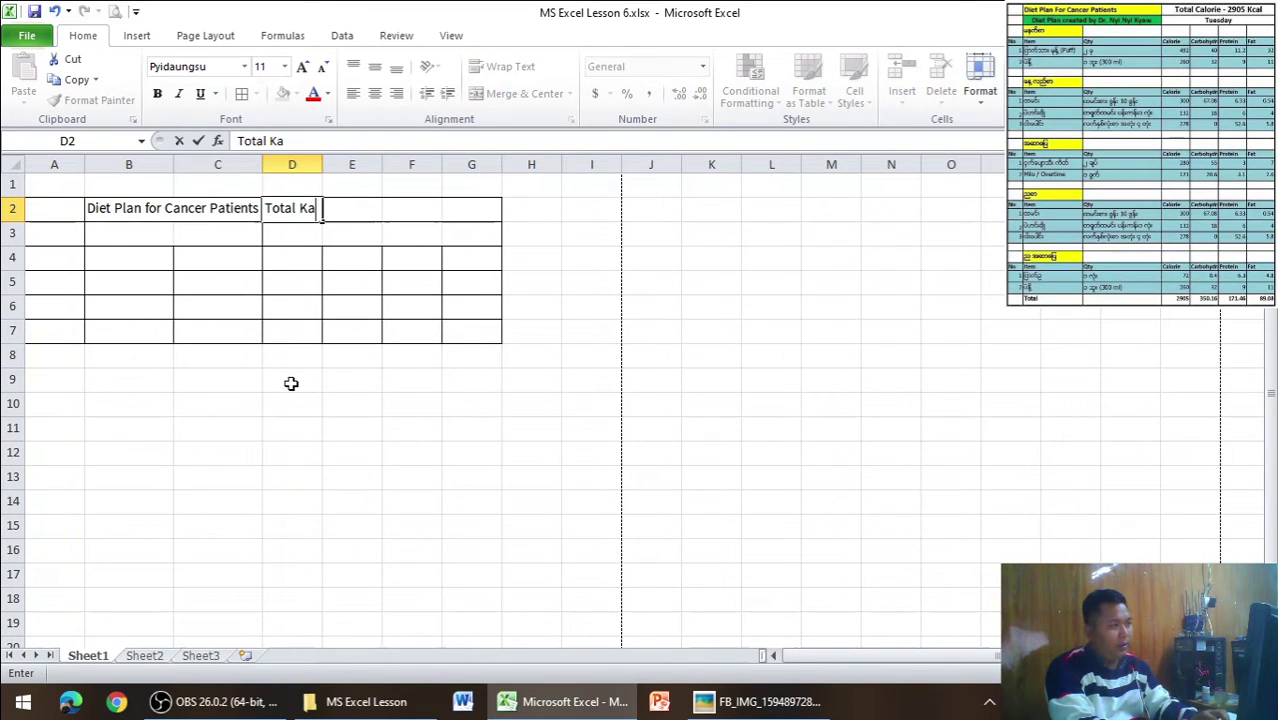
pyautogui.press('BackSpace')
pyautogui.press('BackSpace')
pyautogui.write('Calori')
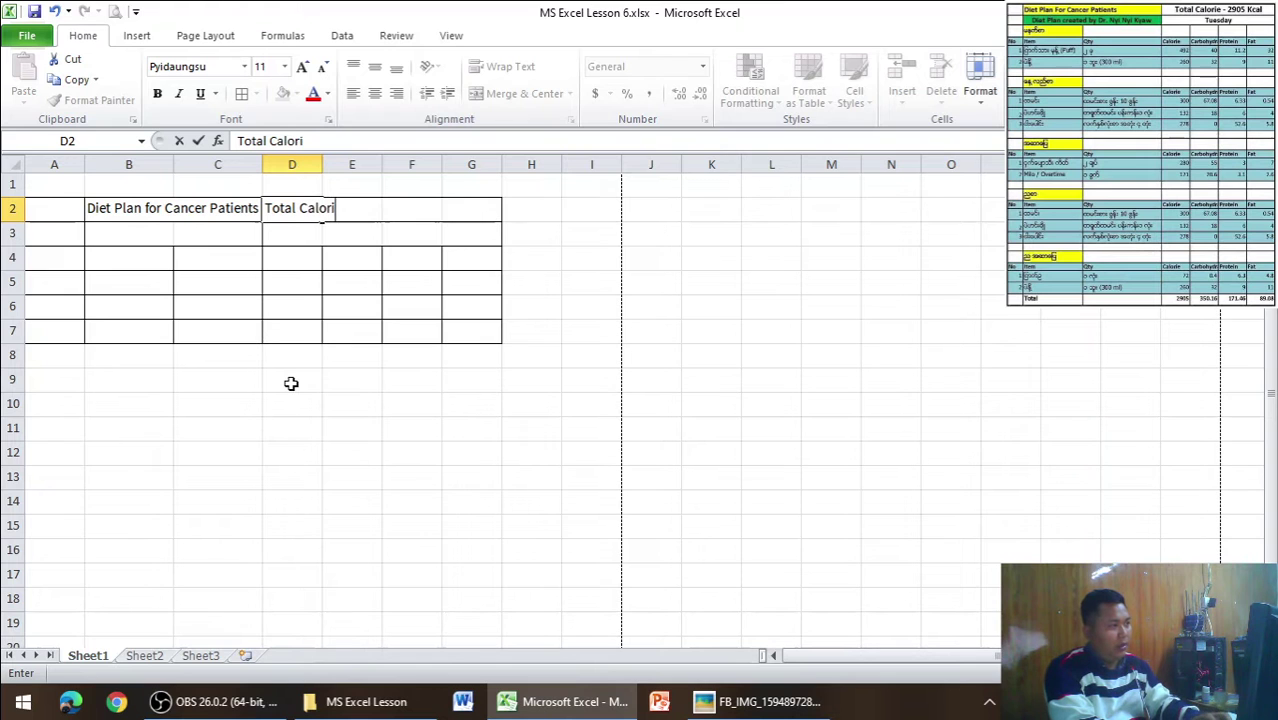
pyautogui.write('es')
pyautogui.hotkey('alt', 'Tab')
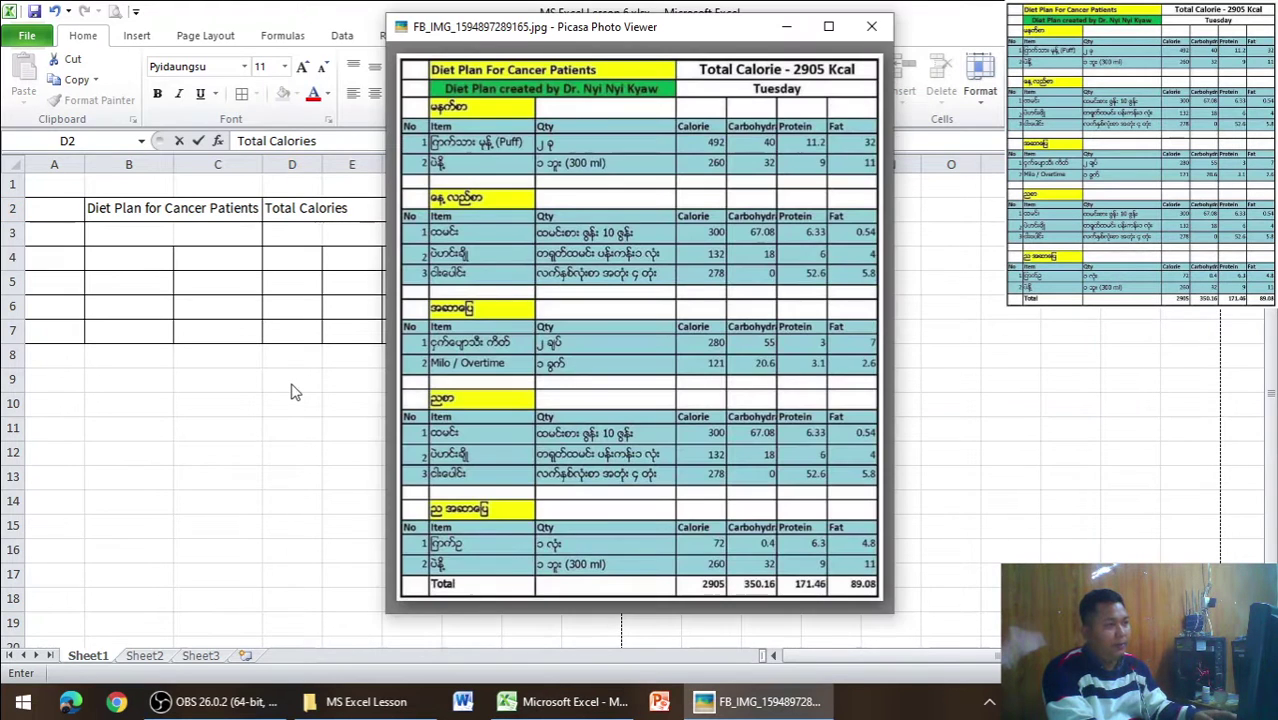
pyautogui.hotkey('alt', 'Tab')
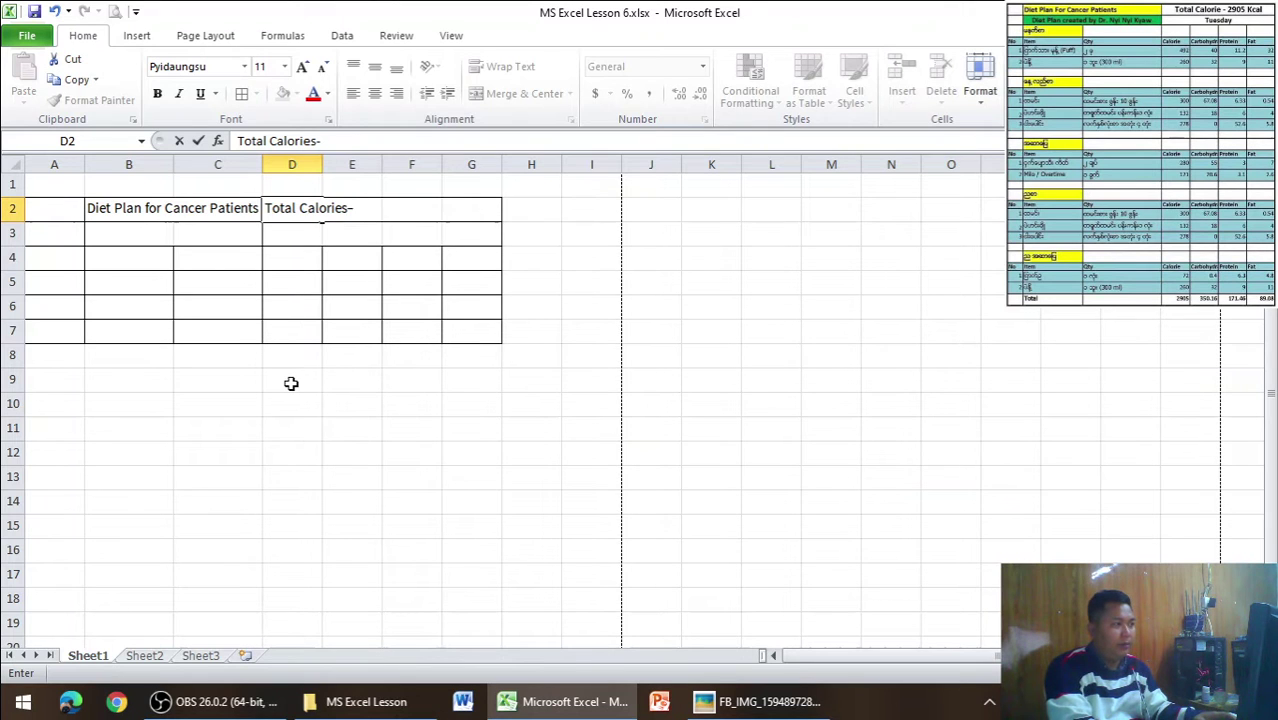
# Finish D2 so it reads 'Total Calorie - 2605Kcal'
pyautogui.press('BackSpace')
pyautogui.press('BackSpace')
pyautogui.write('-')
pyautogui.hotkey('alt', 'Tab')
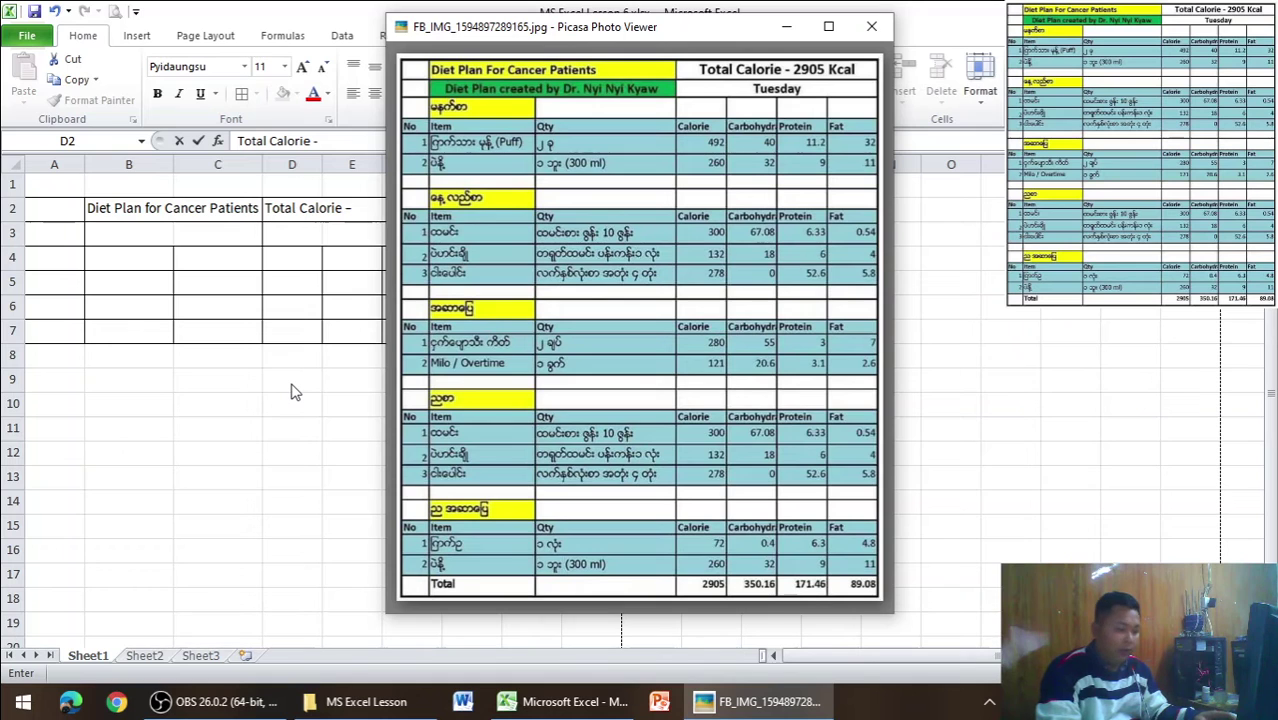
pyautogui.hotkey('alt', 'Tab')
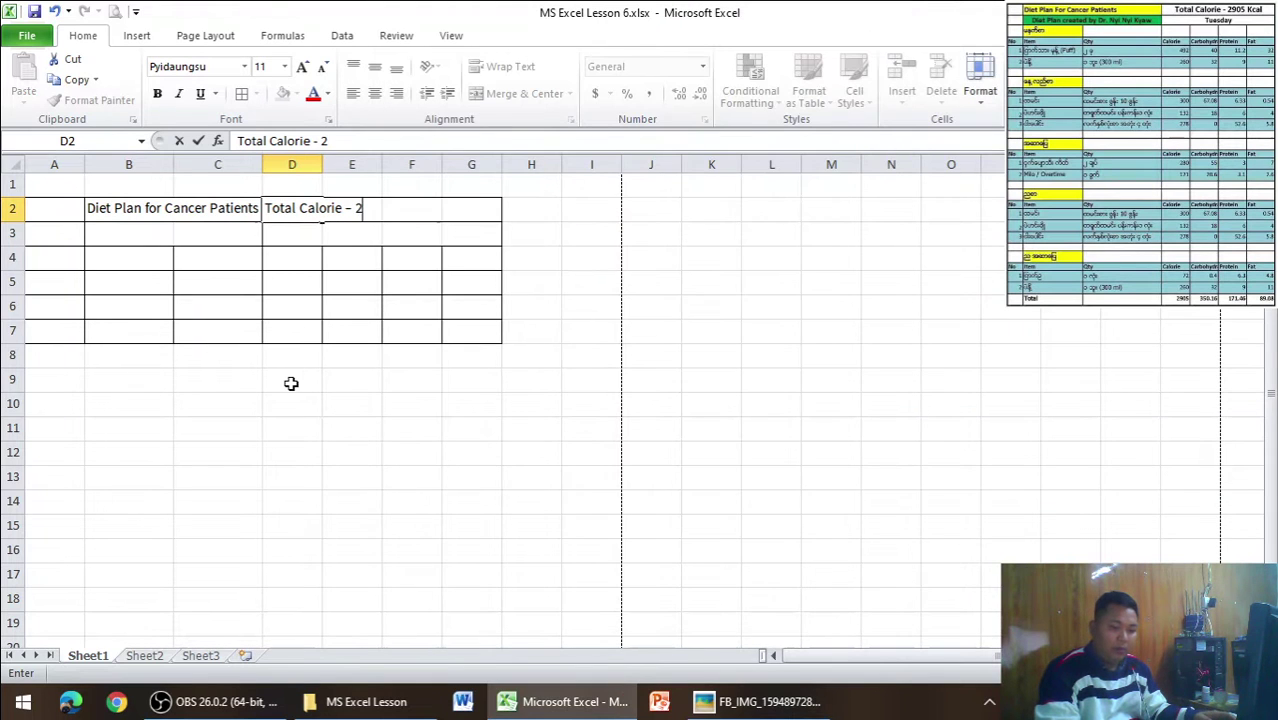
pyautogui.write('605')
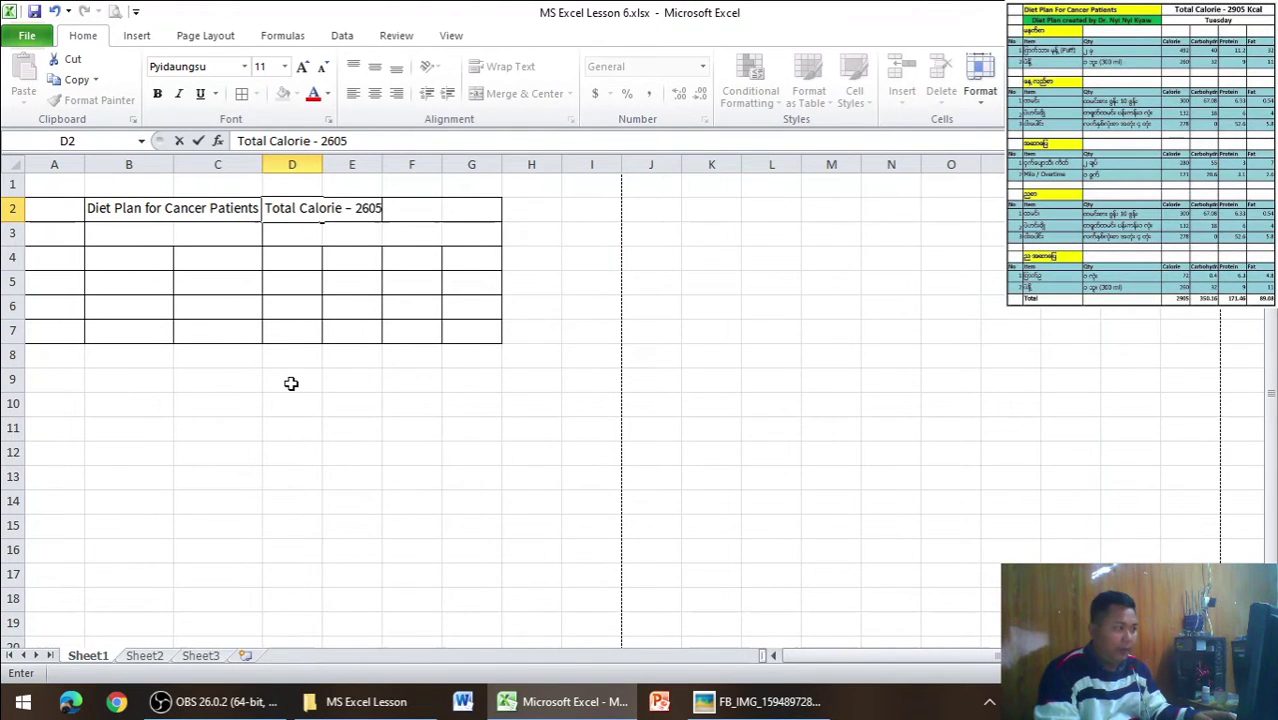
pyautogui.hotkey('alt', 'Tab')
pyautogui.hotkey('alt', 'Tab')
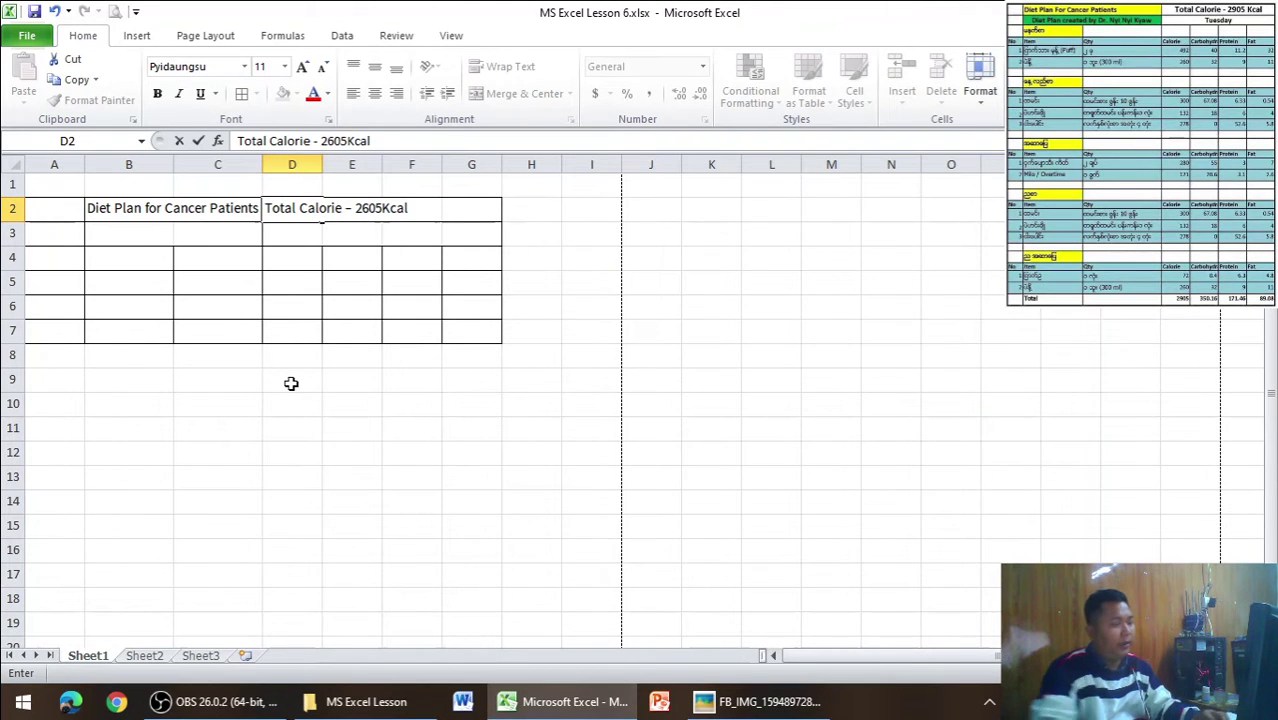
pyautogui.hotkey('alt', 'Tab')
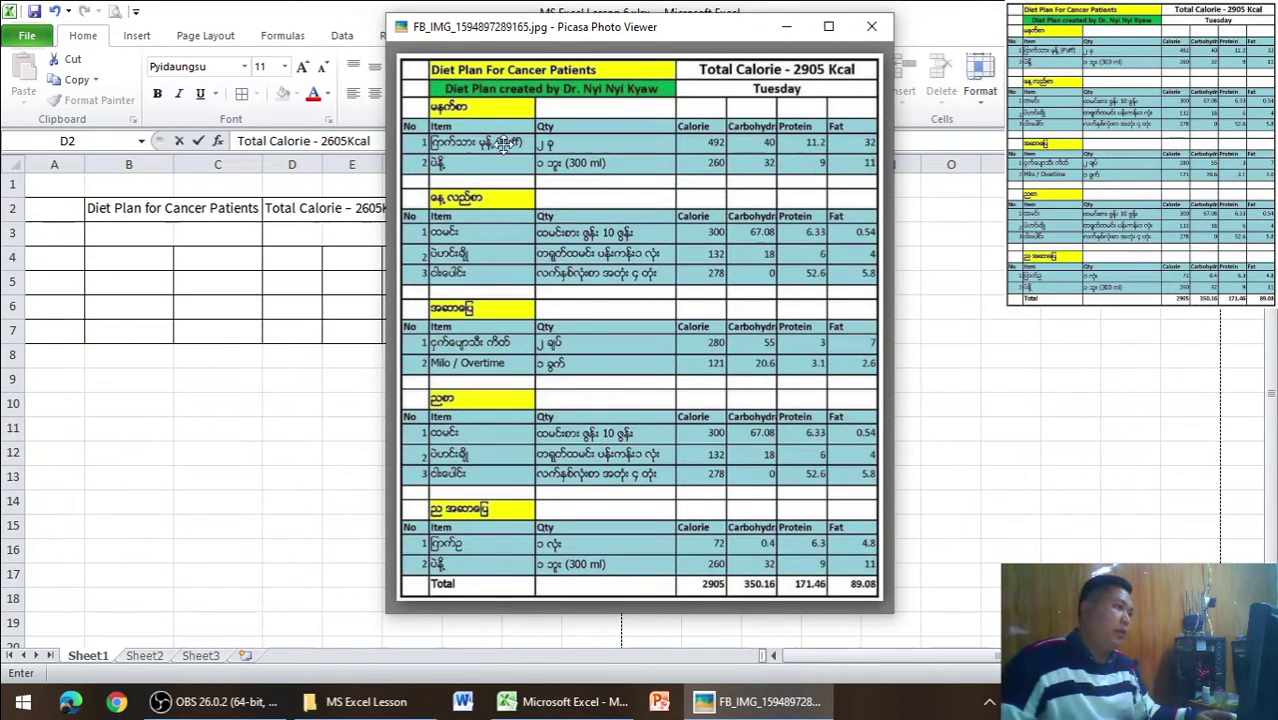
pyautogui.hotkey('alt', 'Tab')
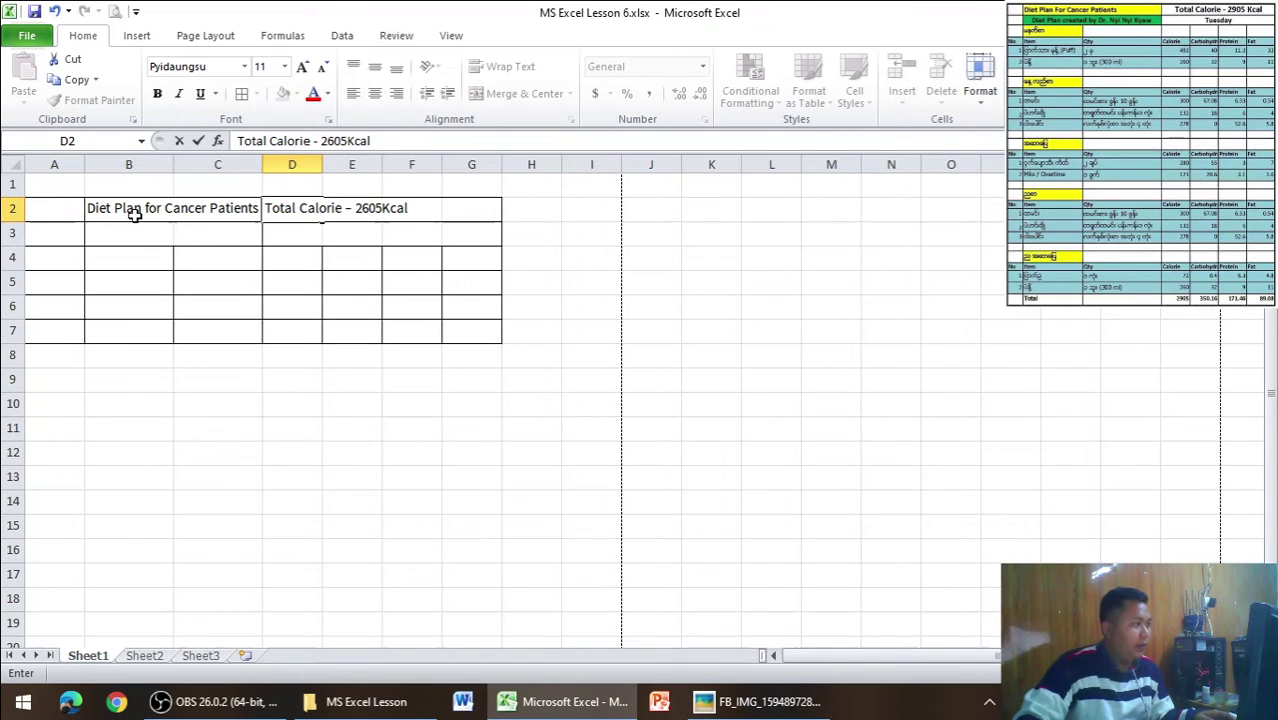
# Fill the B2:C2 title cells yellow
pyautogui.click(136, 219)
pyautogui.moveTo(123, 208); pyautogui.dragTo(225, 210)
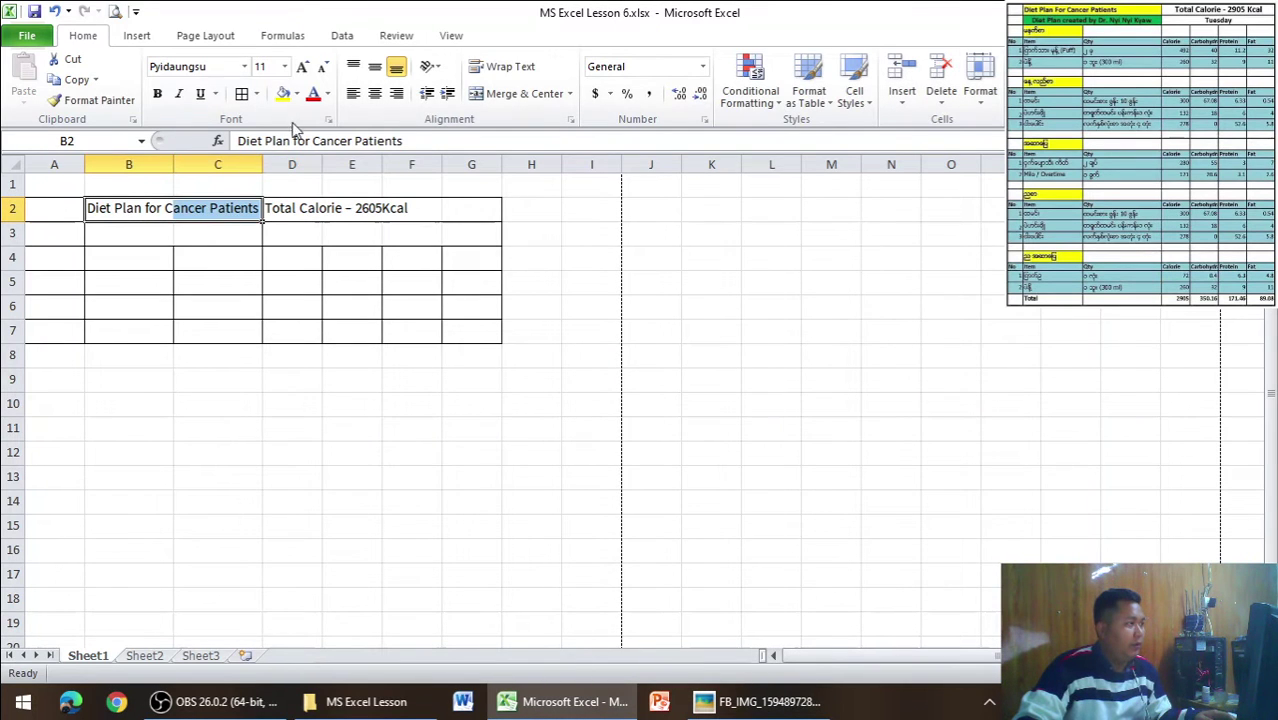
pyautogui.click(283, 93)
pyautogui.click(314, 350)
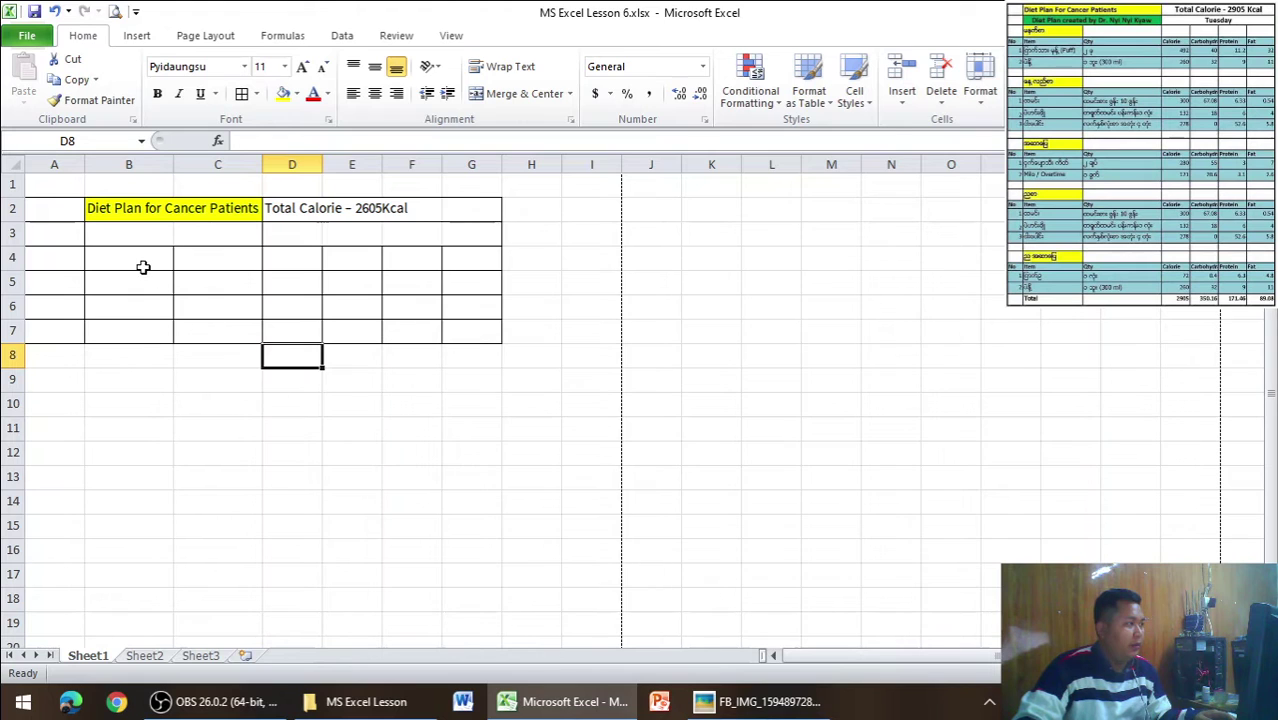
pyautogui.hotkey('alt', 'Tab')
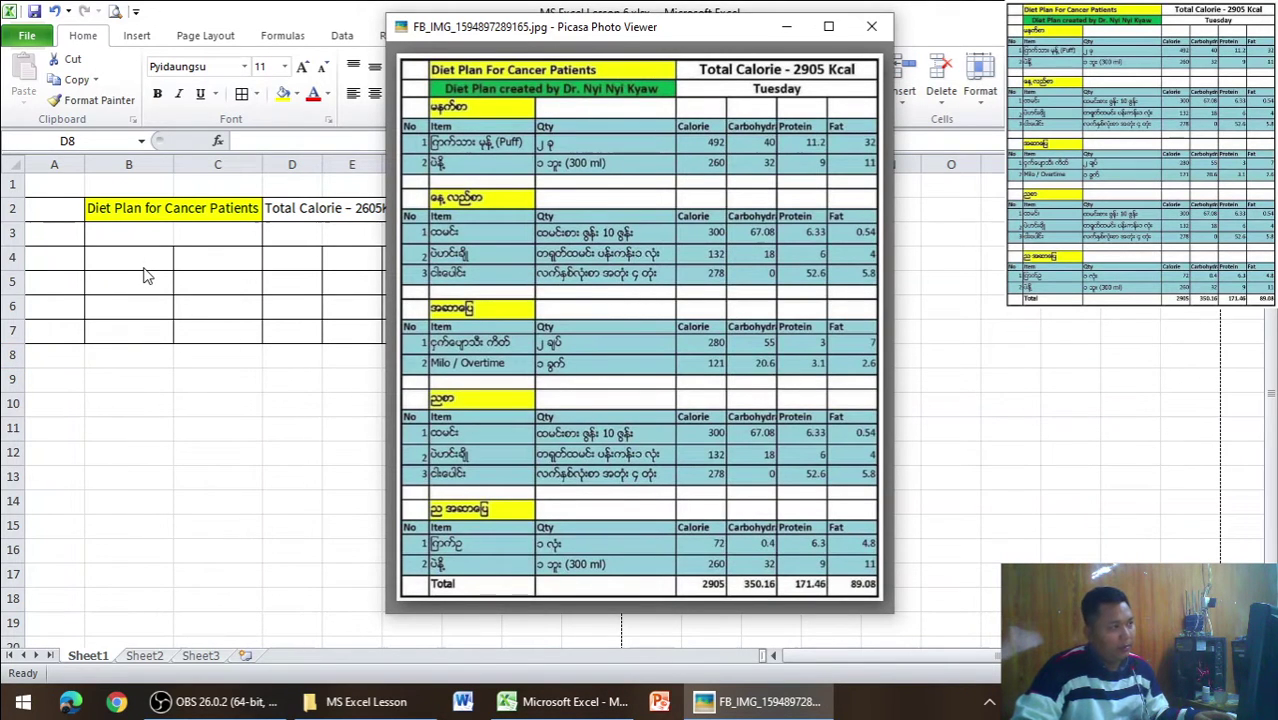
pyautogui.hotkey('alt', 'Tab')
# Enter the 'Diet Plan created by' line with the doctor's name in B3, then widen column C
pyautogui.click(107, 230)
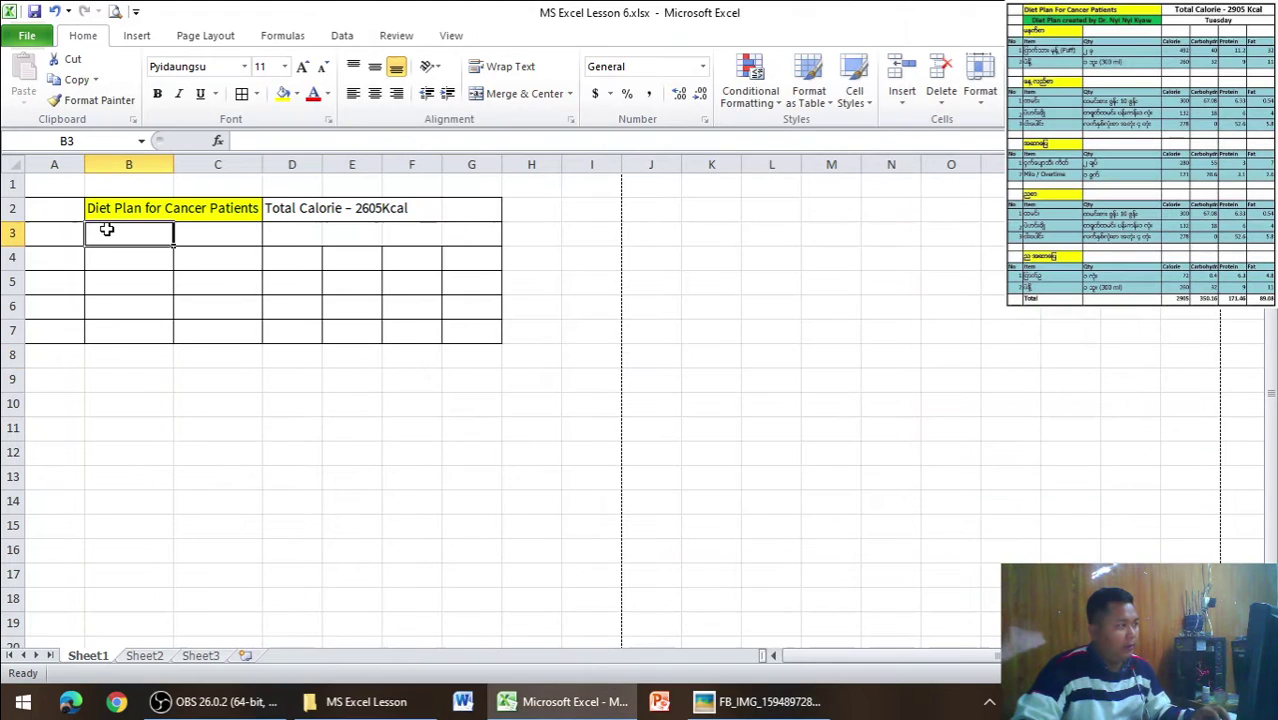
pyautogui.write('D')
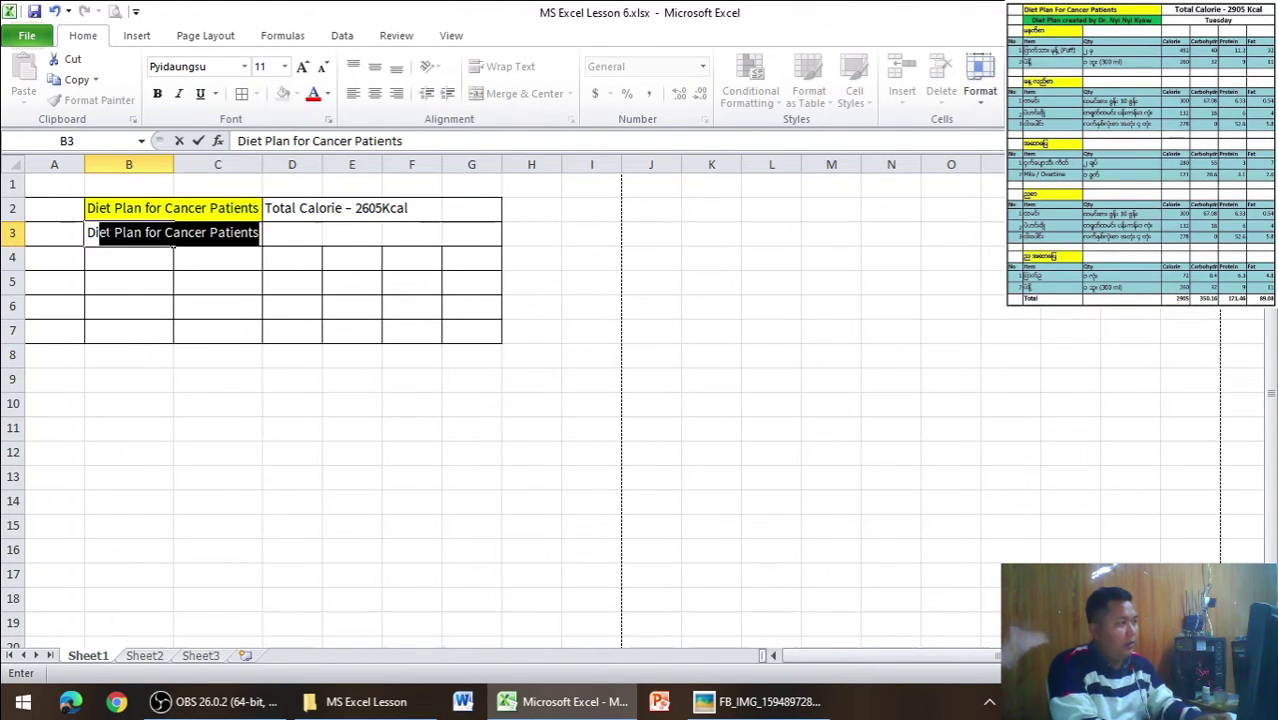
pyautogui.write('a')
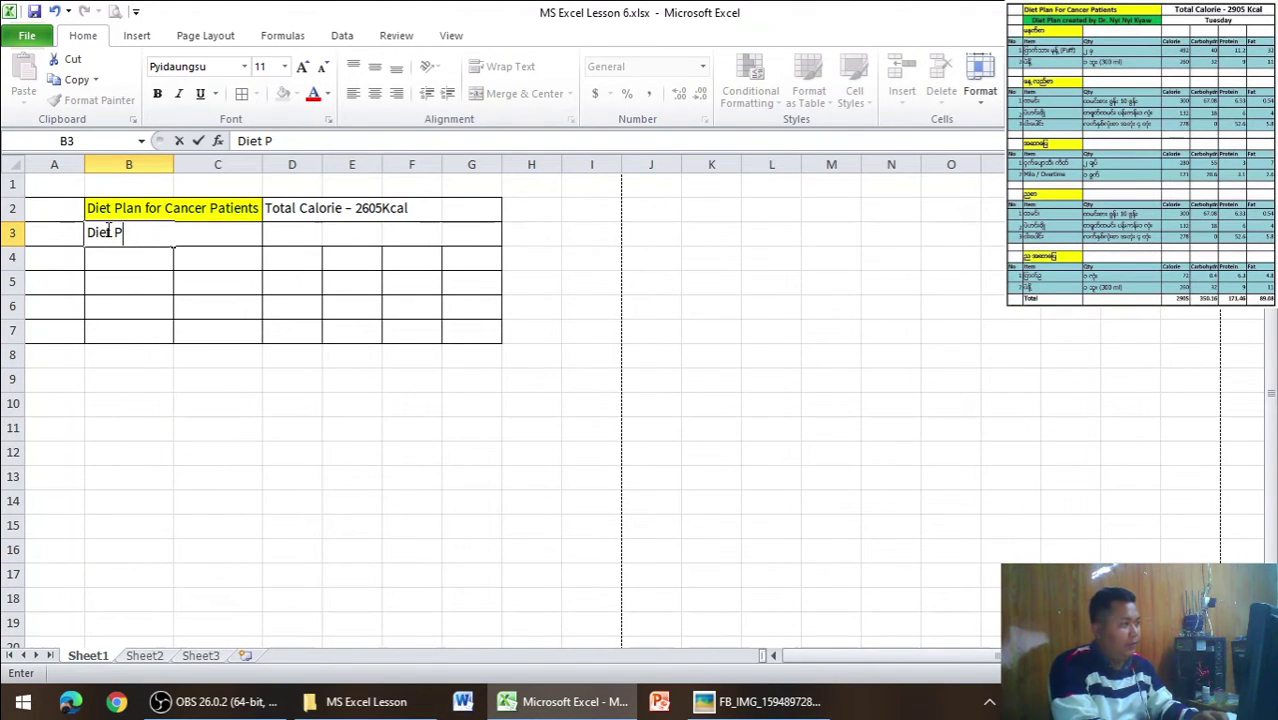
pyautogui.write('lan cre')
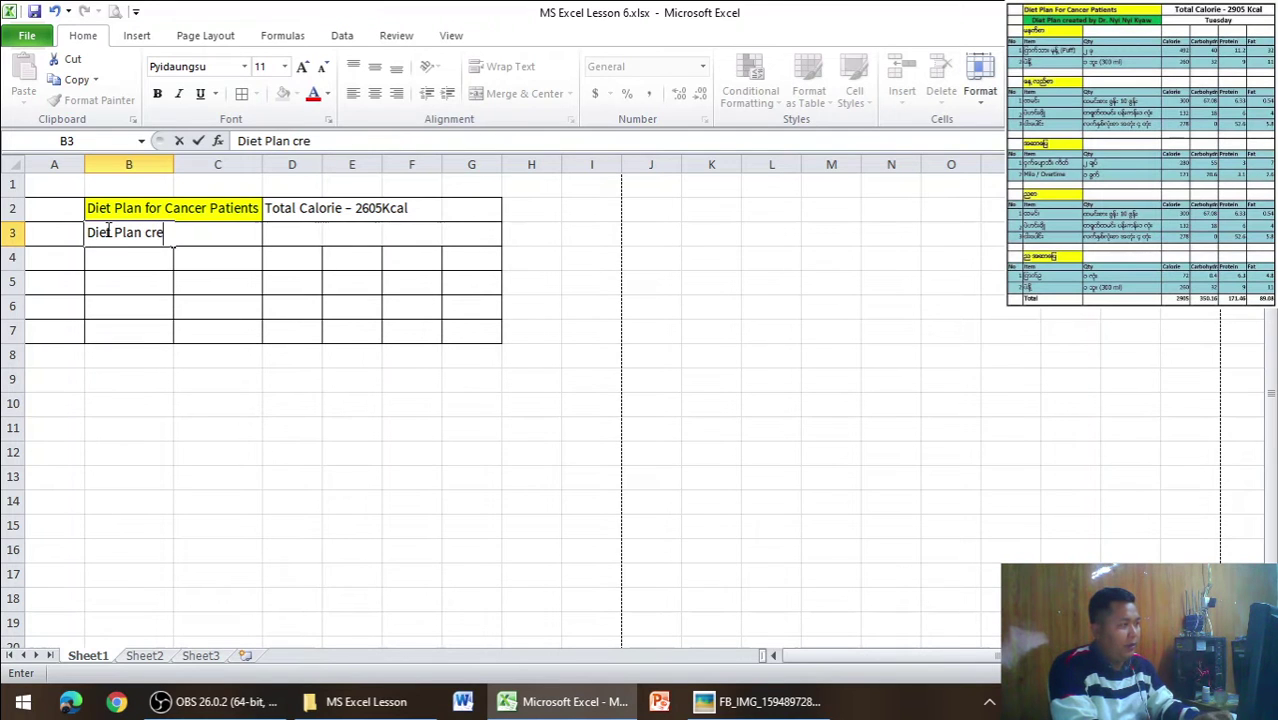
pyautogui.write('d by')
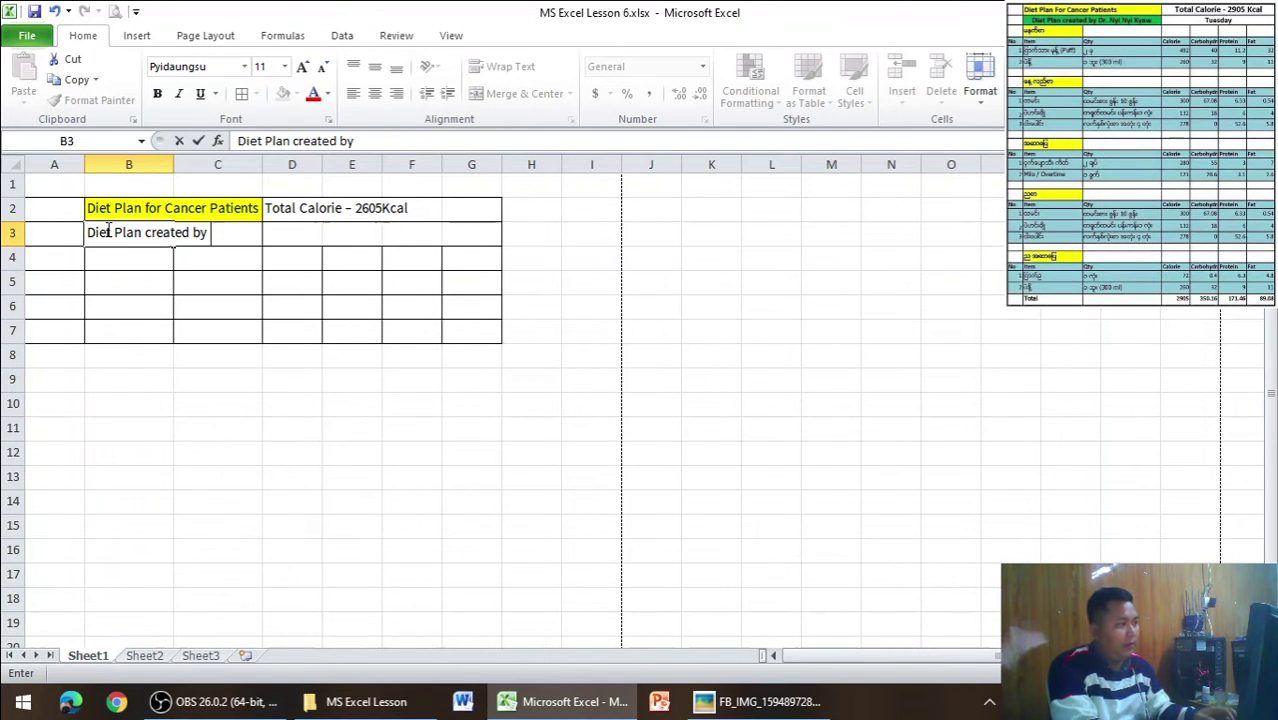
pyautogui.hotkey('alt', 'Tab')
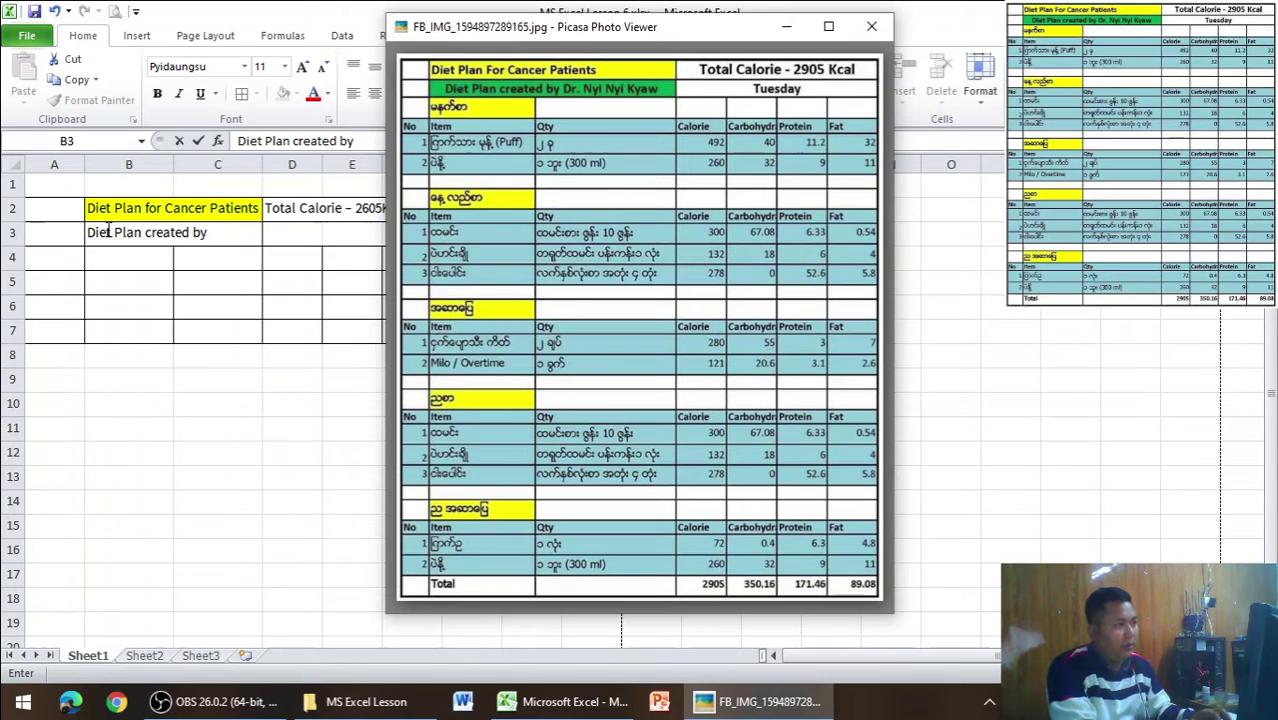
pyautogui.hotkey('alt', 'Tab')
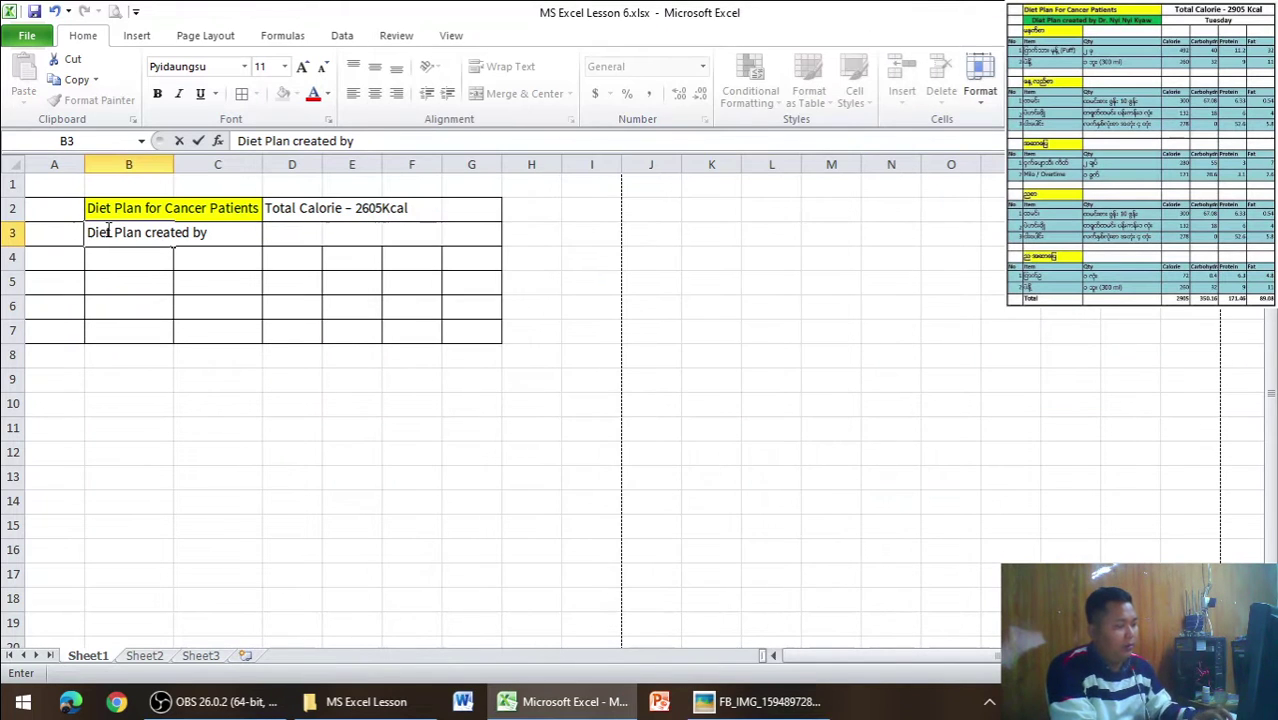
pyautogui.write('Dr Nyi ')
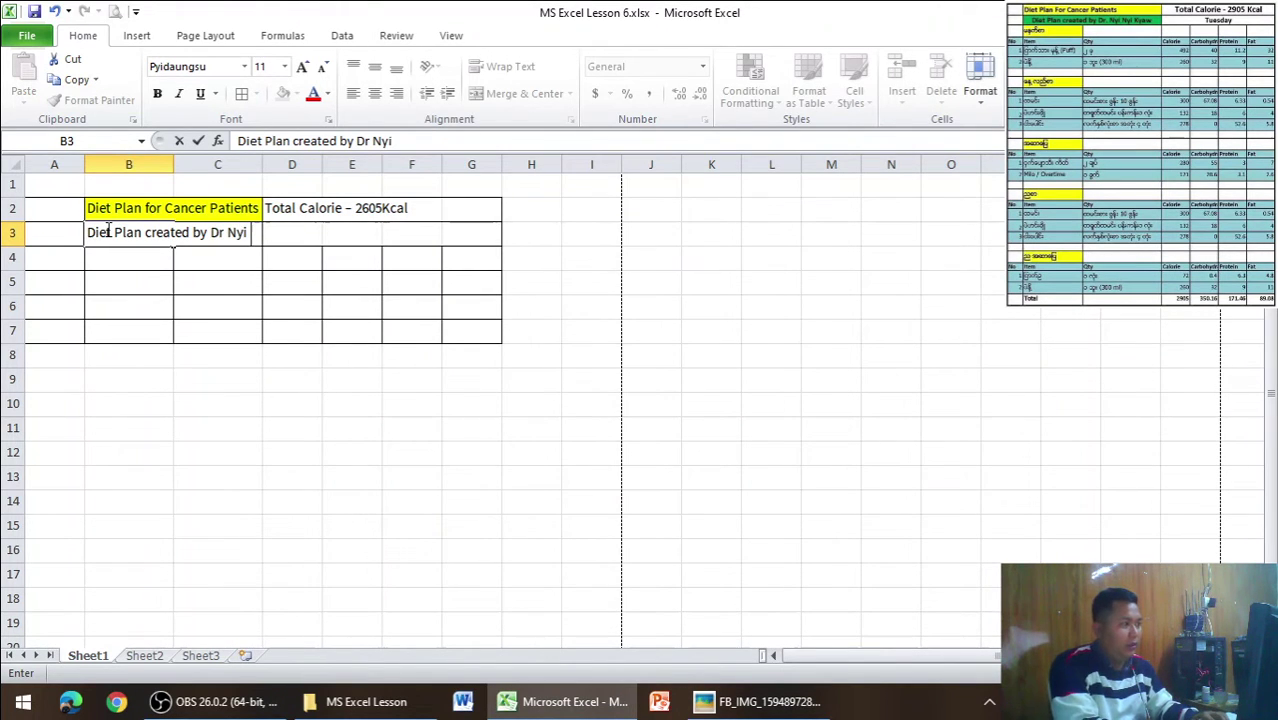
pyautogui.write('Nyi Ky')
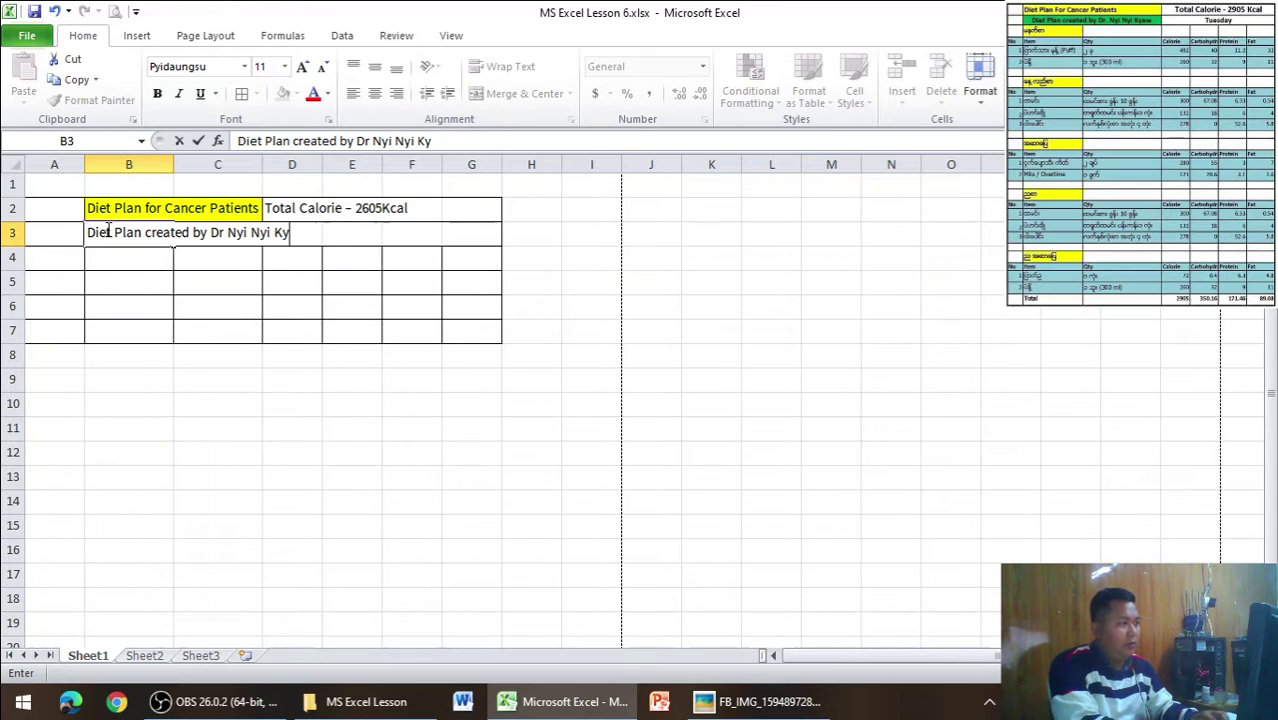
pyautogui.write('aw')
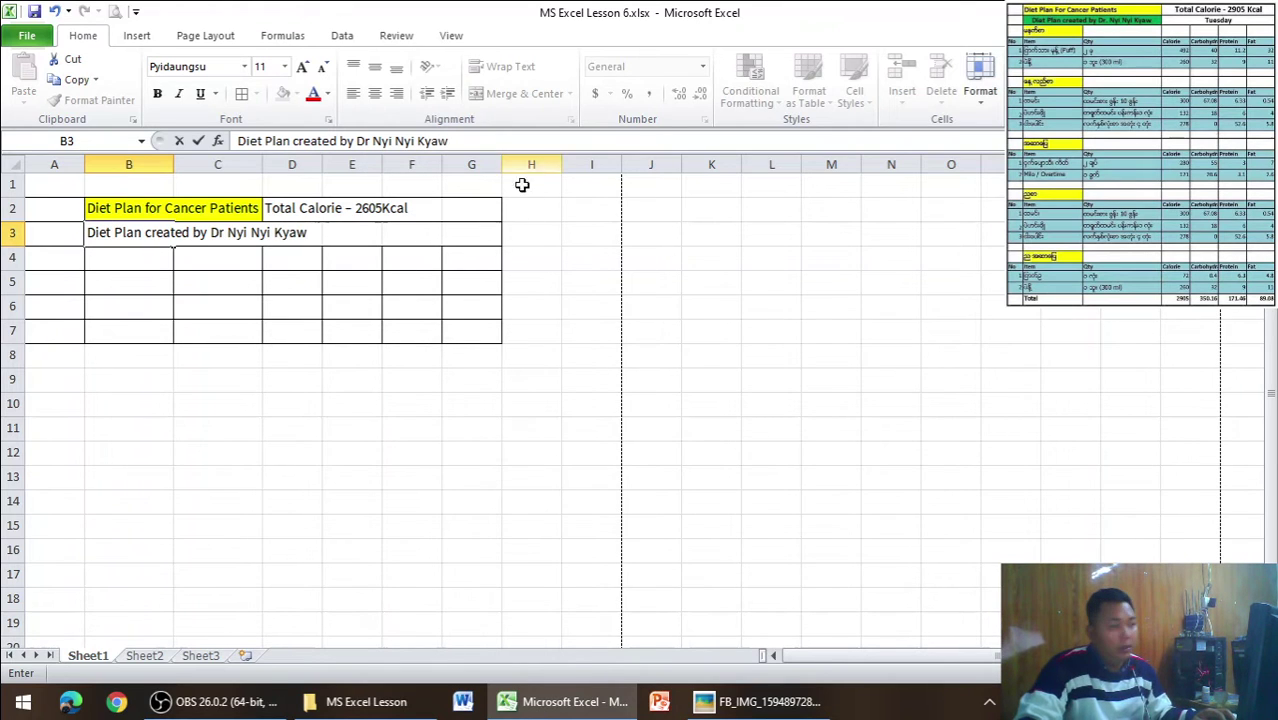
pyautogui.click(471, 306)
pyautogui.moveTo(262, 164); pyautogui.dragTo(311, 164)
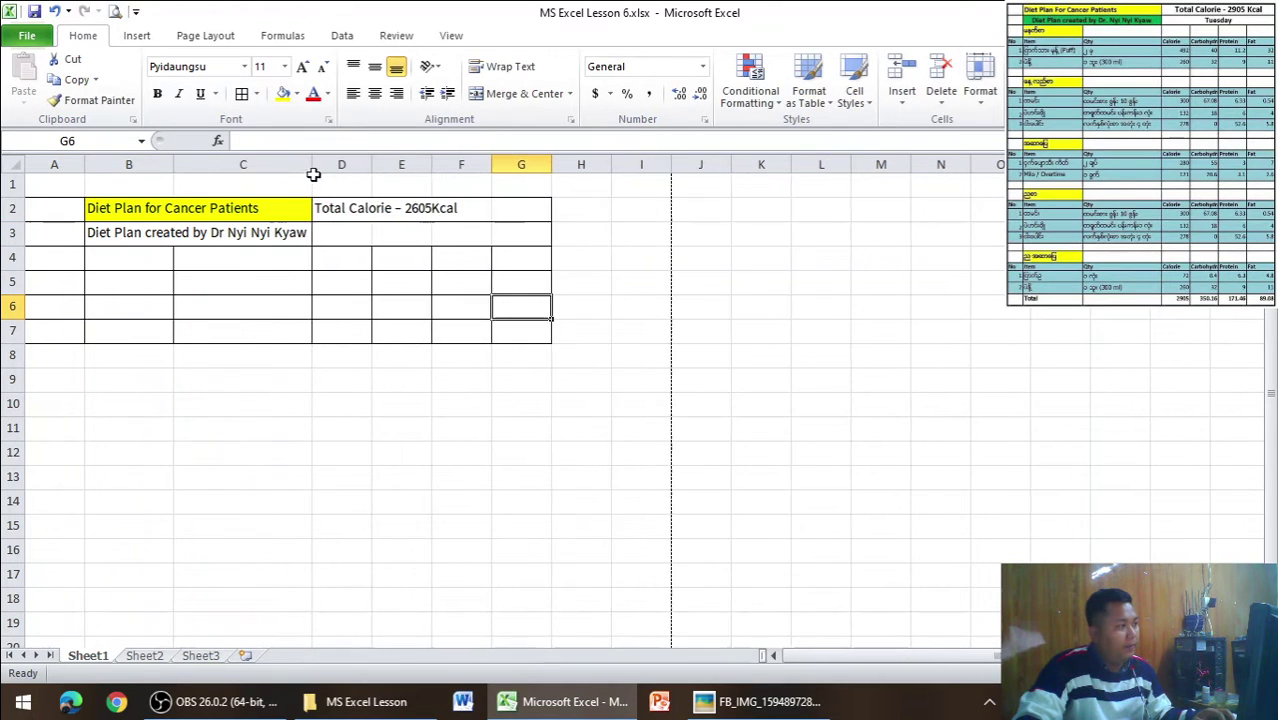
pyautogui.hotkey('alt', 'Tab')
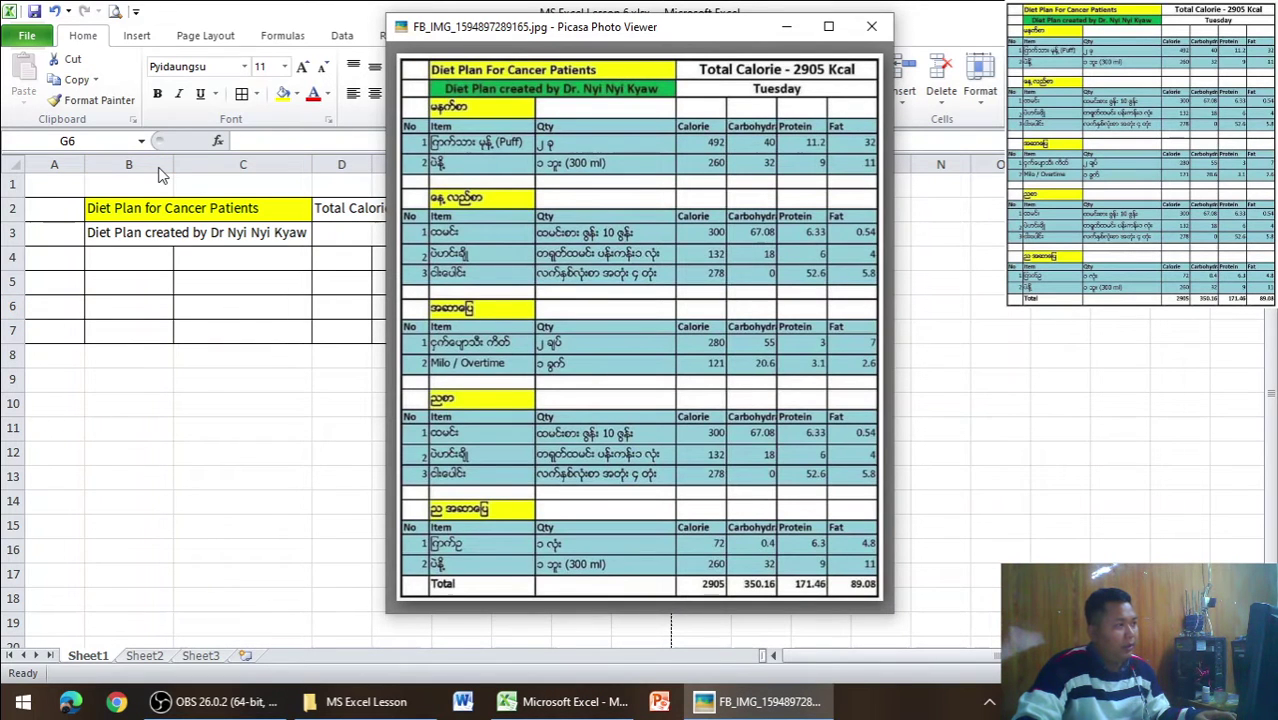
# Fill the B3:C3 creator line green
pyautogui.hotkey('alt', 'Tab')
pyautogui.moveTo(148, 232); pyautogui.dragTo(255, 232)
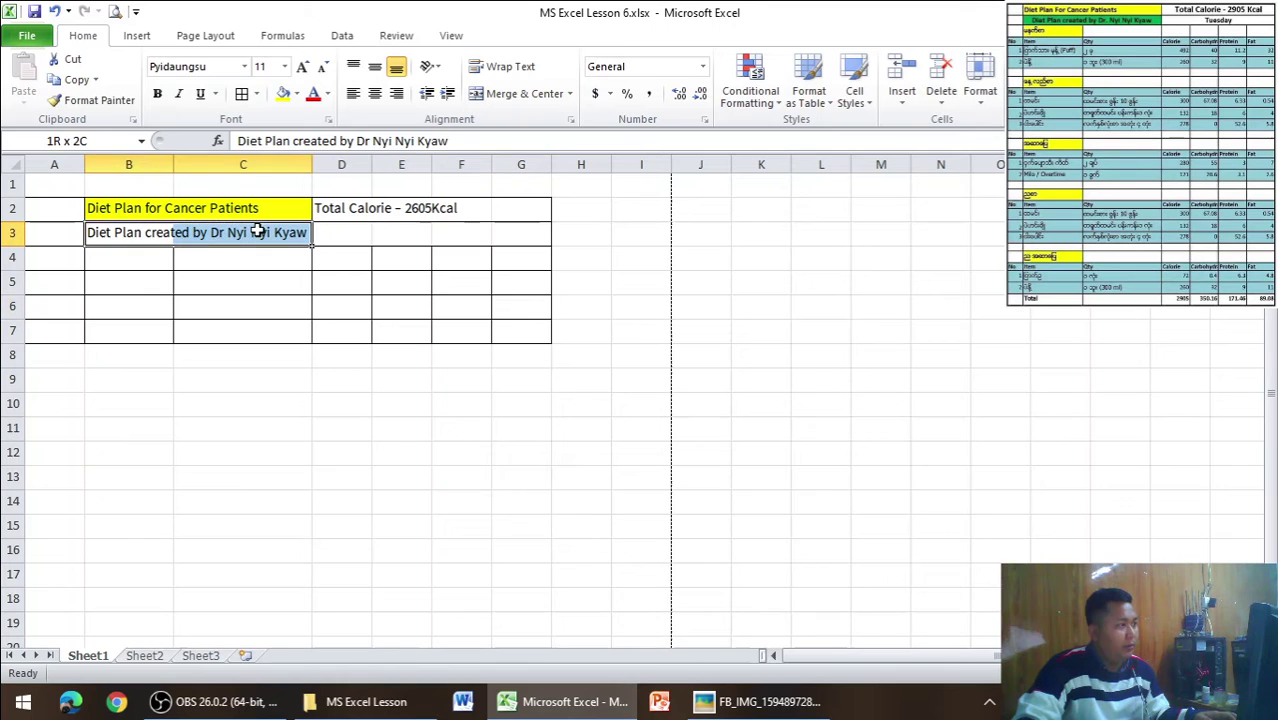
pyautogui.click(297, 94)
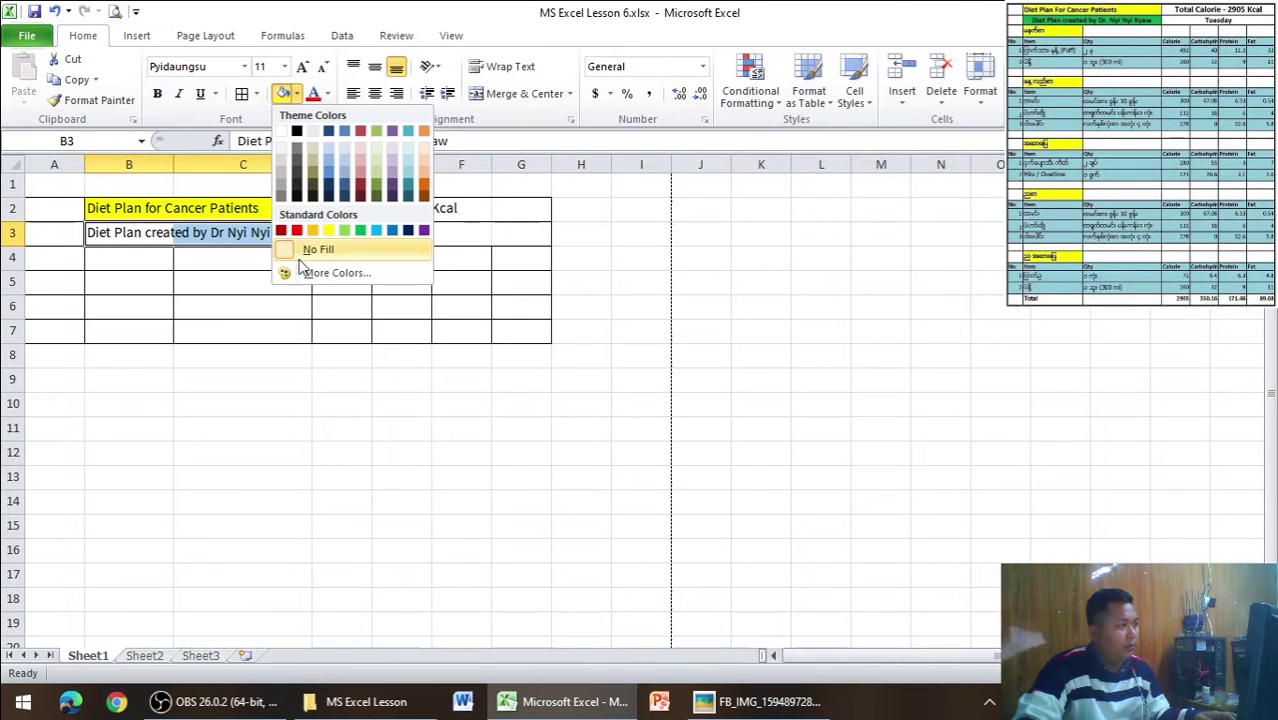
pyautogui.click(360, 231)
pyautogui.click(348, 331)
# Type 'Tuesday' in cell E3
pyautogui.hotkey('alt', 'Tab')
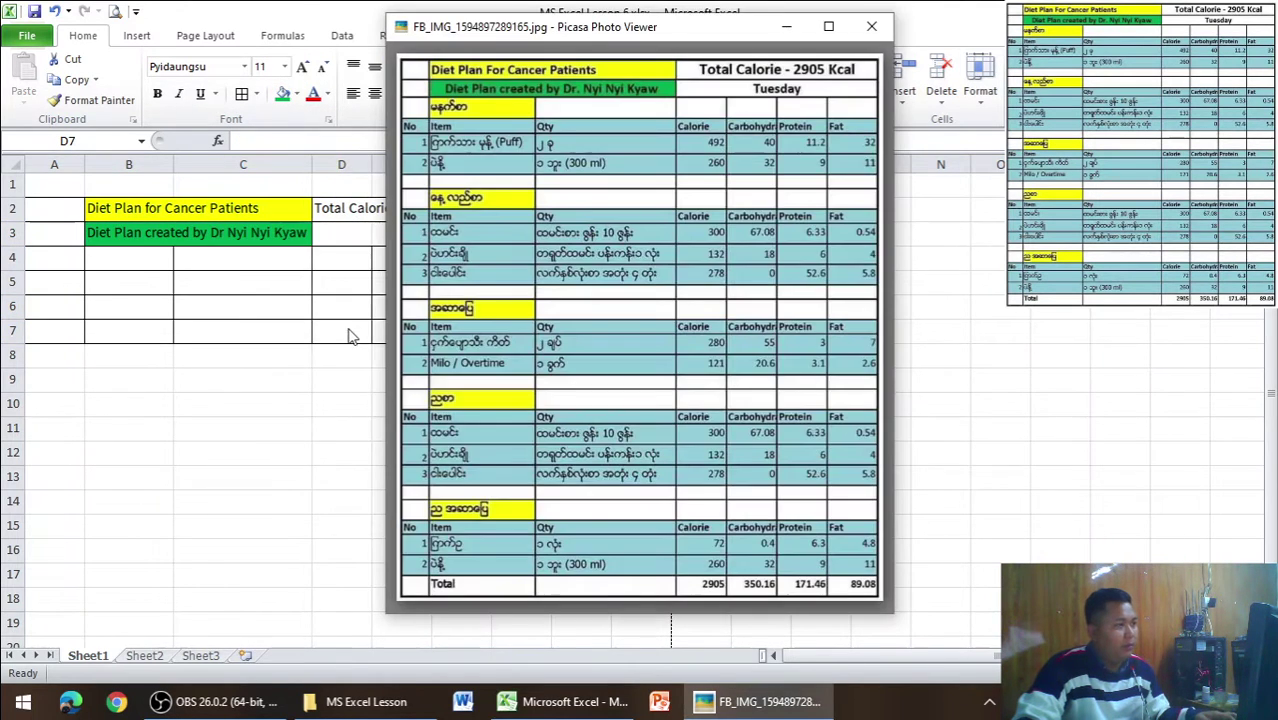
pyautogui.hotkey('alt', 'Tab')
pyautogui.click(402, 234)
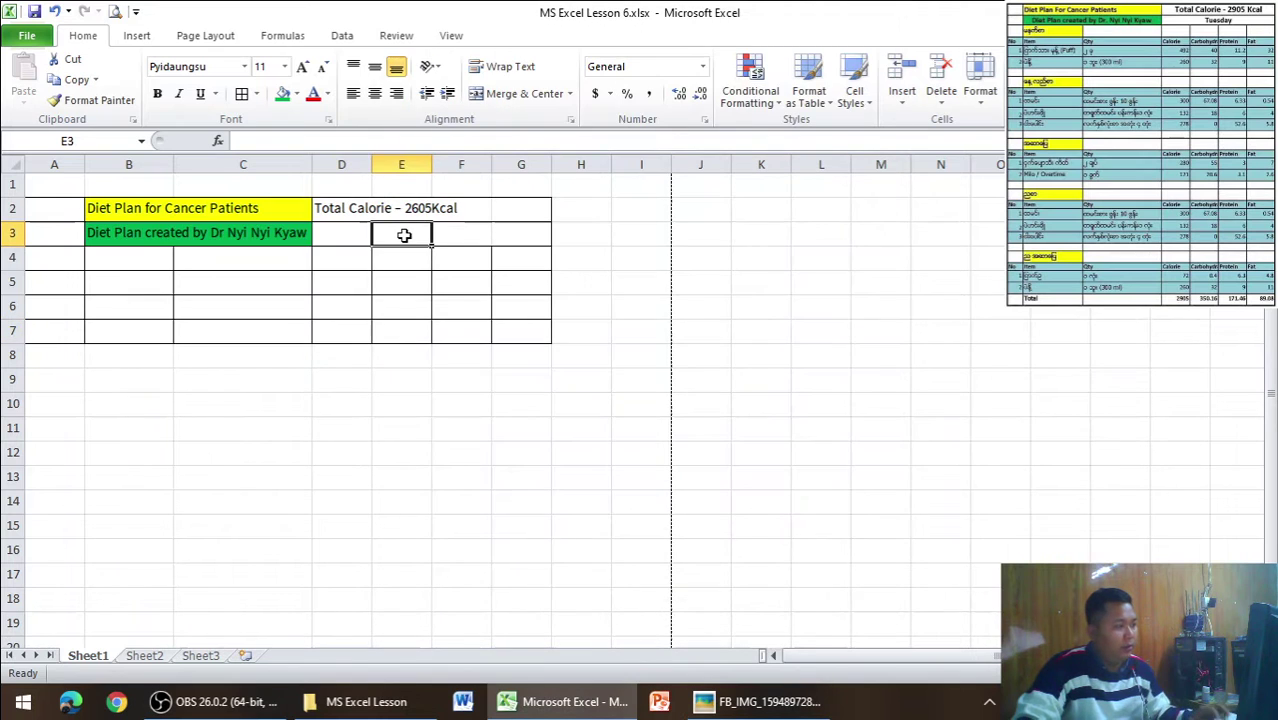
pyautogui.write('Tues')
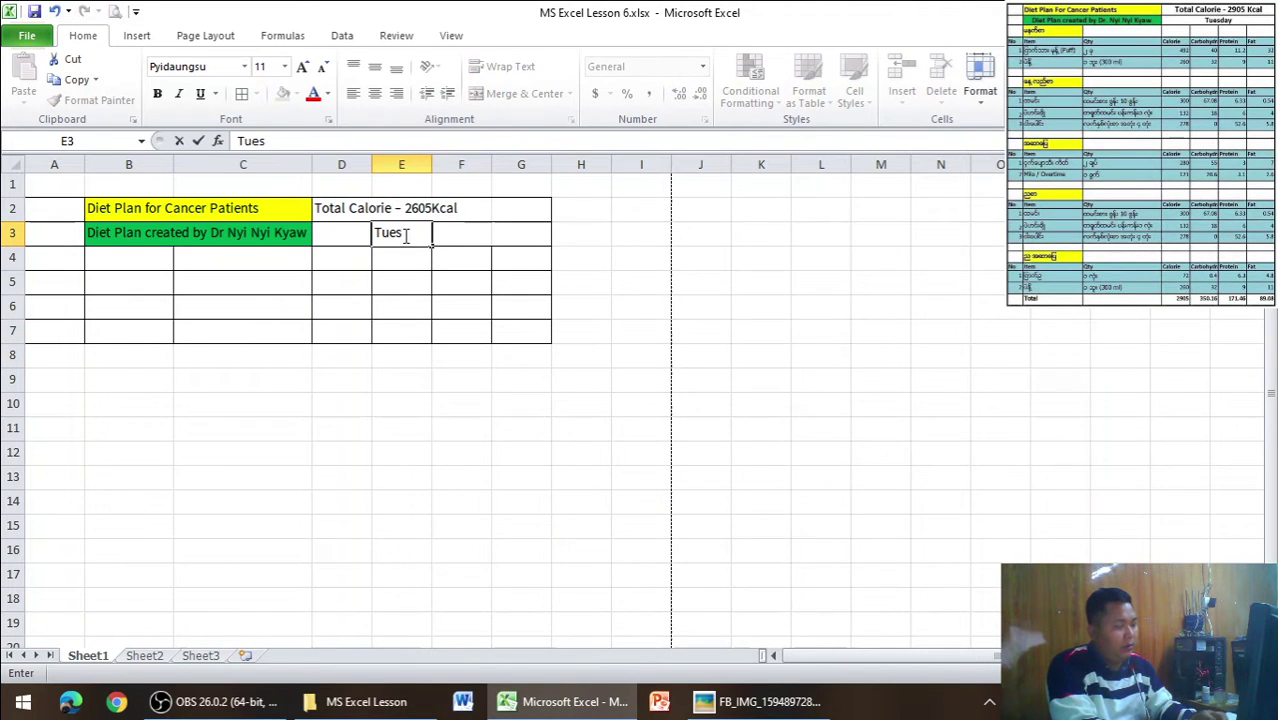
pyautogui.write('day')
pyautogui.click(341, 404)
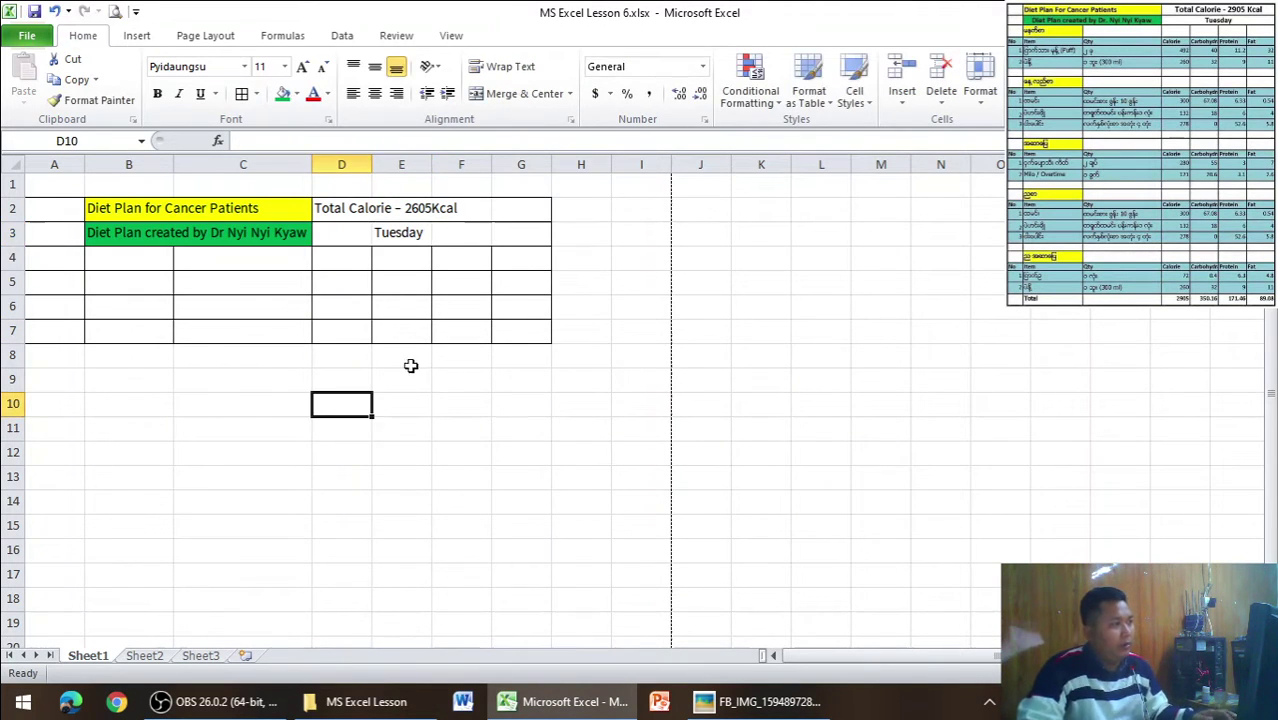
pyautogui.moveTo(345, 210); pyautogui.dragTo(508, 205)
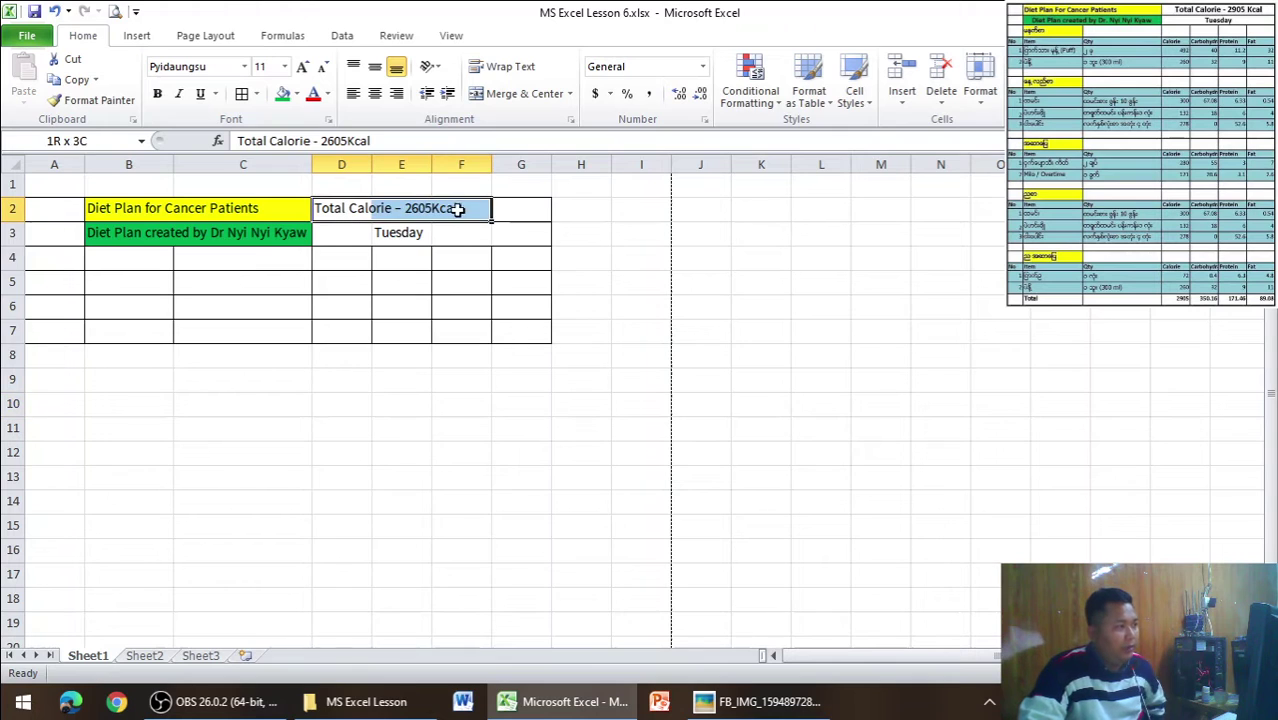
# Middle-align, centre and merge D2:G2 and D3:G3 for the calorie and Tuesday headers
pyautogui.click(374, 66)
pyautogui.click(374, 93)
pyautogui.click(500, 94)
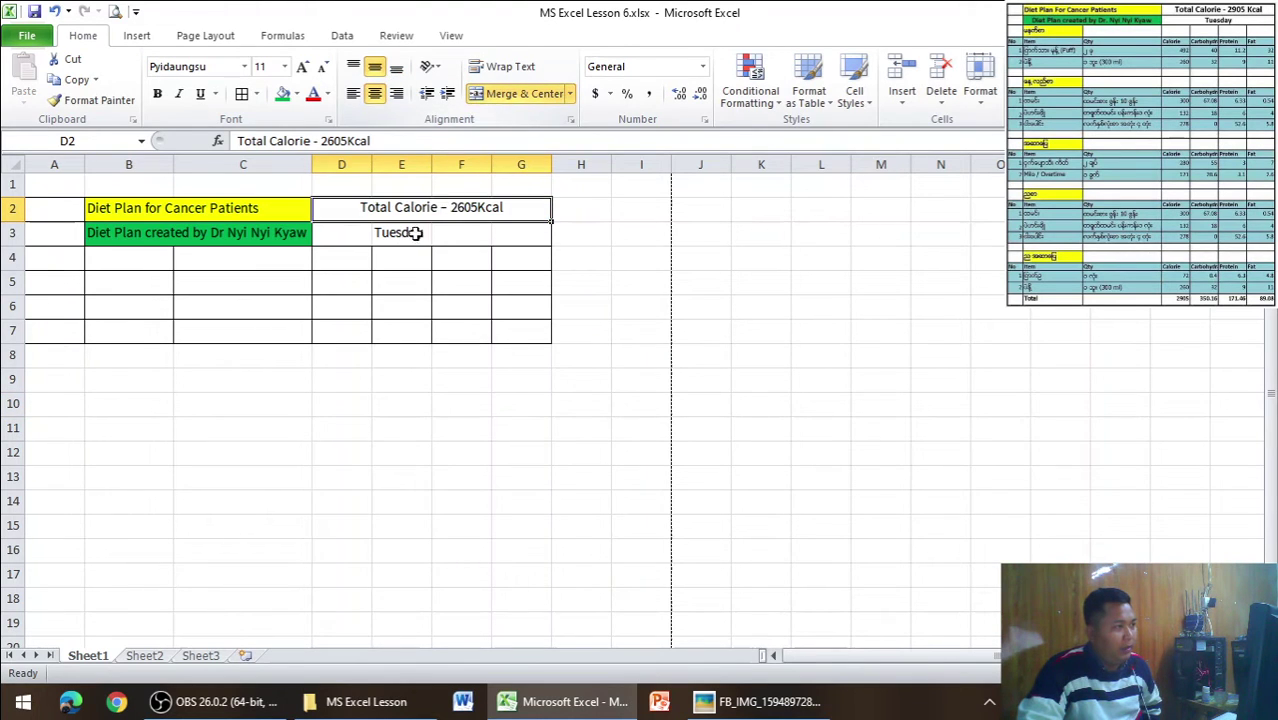
pyautogui.moveTo(341, 232); pyautogui.dragTo(505, 233)
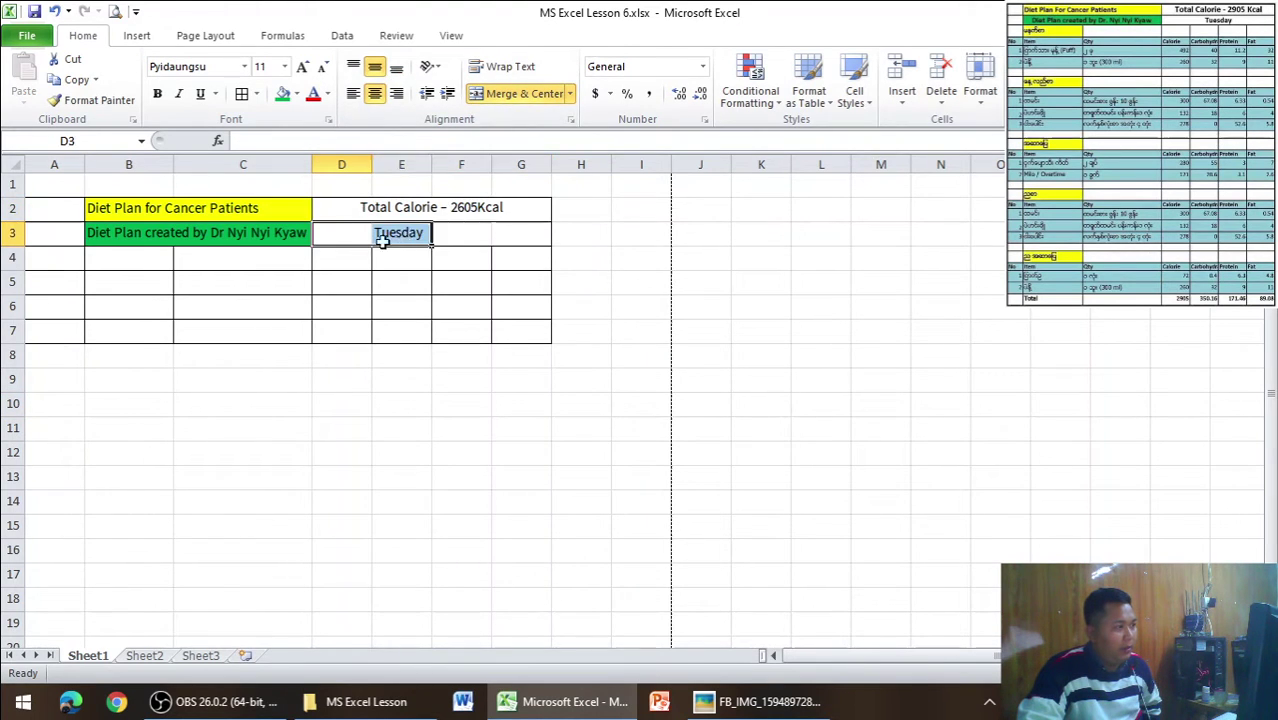
pyautogui.click(375, 93)
pyautogui.click(490, 93)
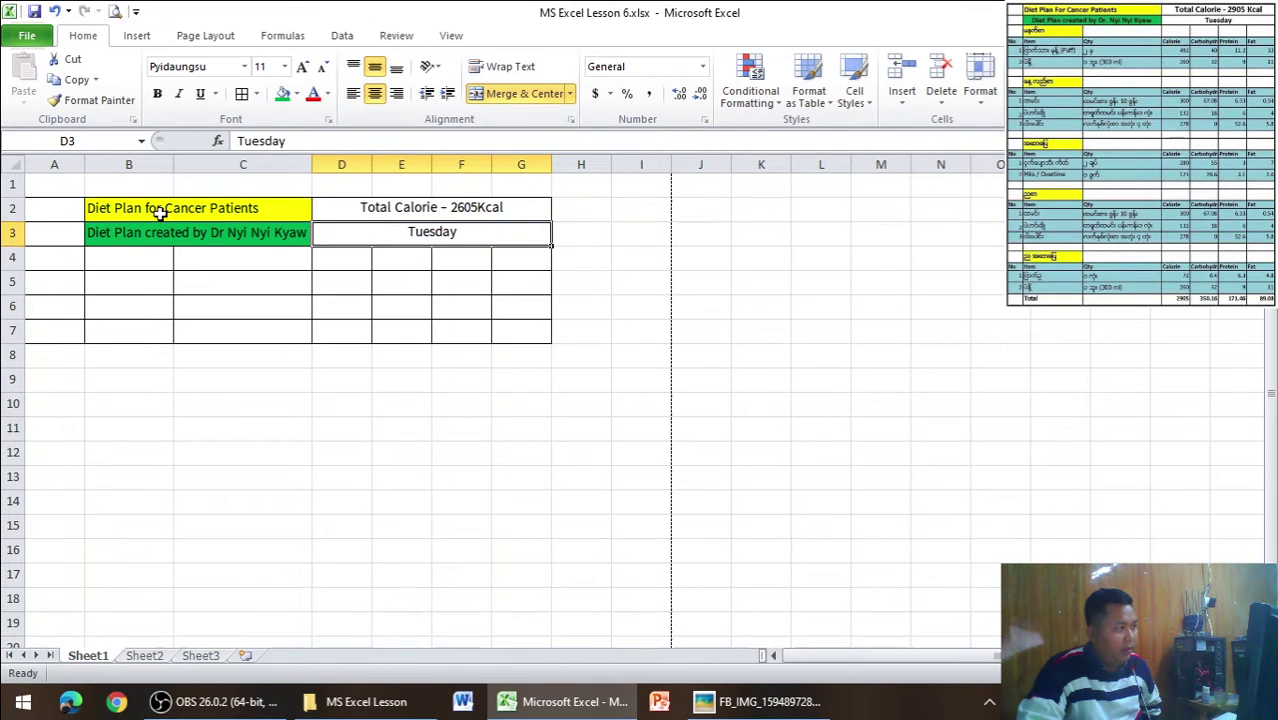
# Middle-align, centre and merge the B2:C2 title and B3:C3 creator line
pyautogui.moveTo(160, 213); pyautogui.dragTo(268, 207)
pyautogui.click(374, 66)
pyautogui.click(375, 93)
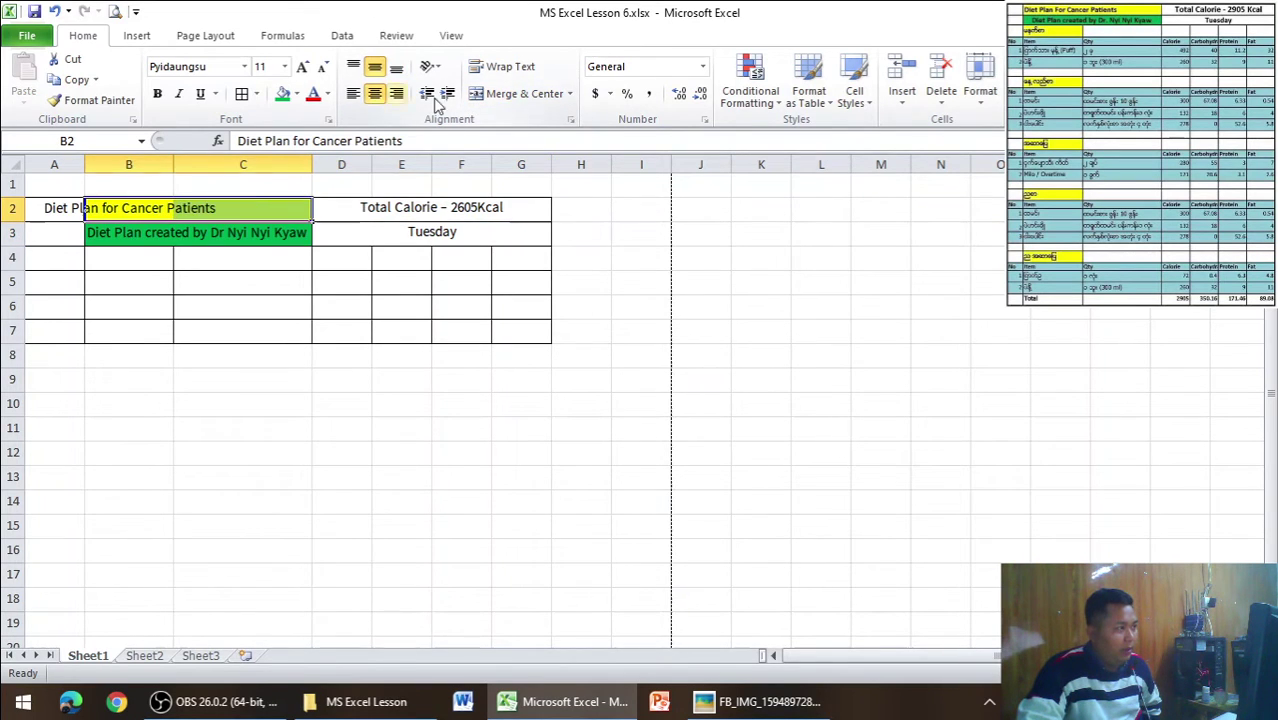
pyautogui.click(490, 93)
pyautogui.moveTo(123, 232); pyautogui.dragTo(245, 232)
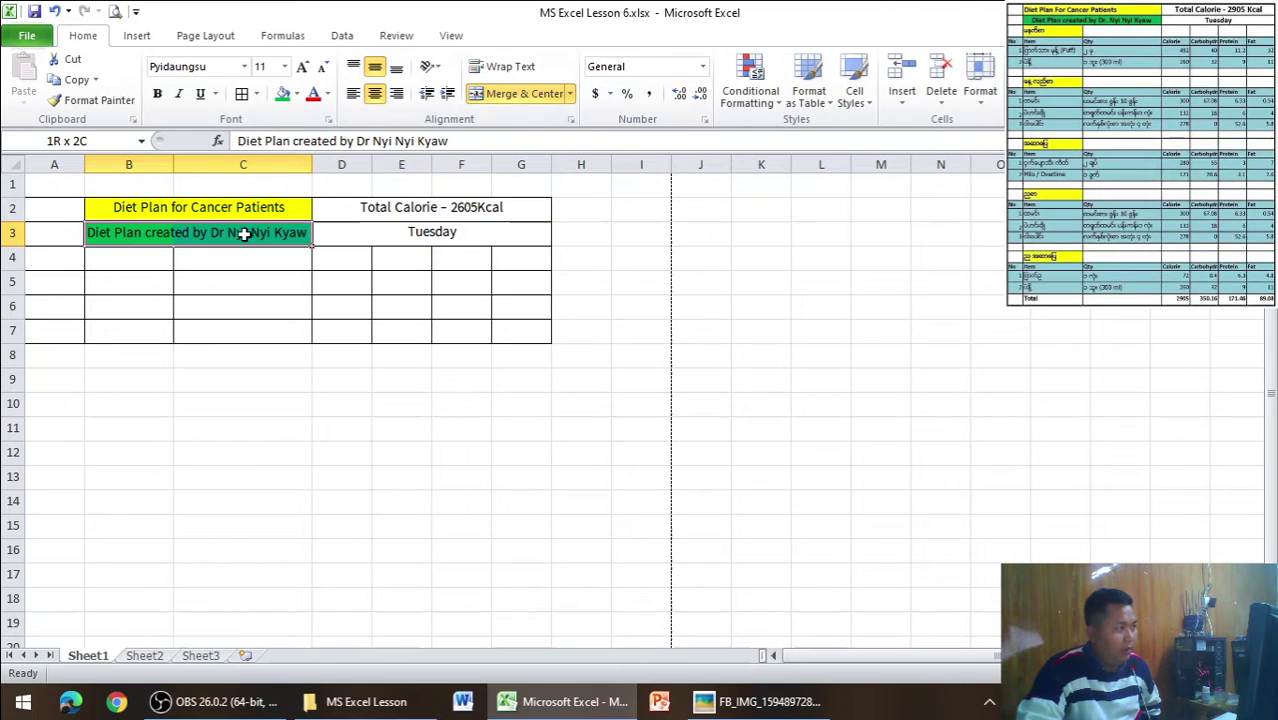
pyautogui.click(374, 66)
pyautogui.click(375, 93)
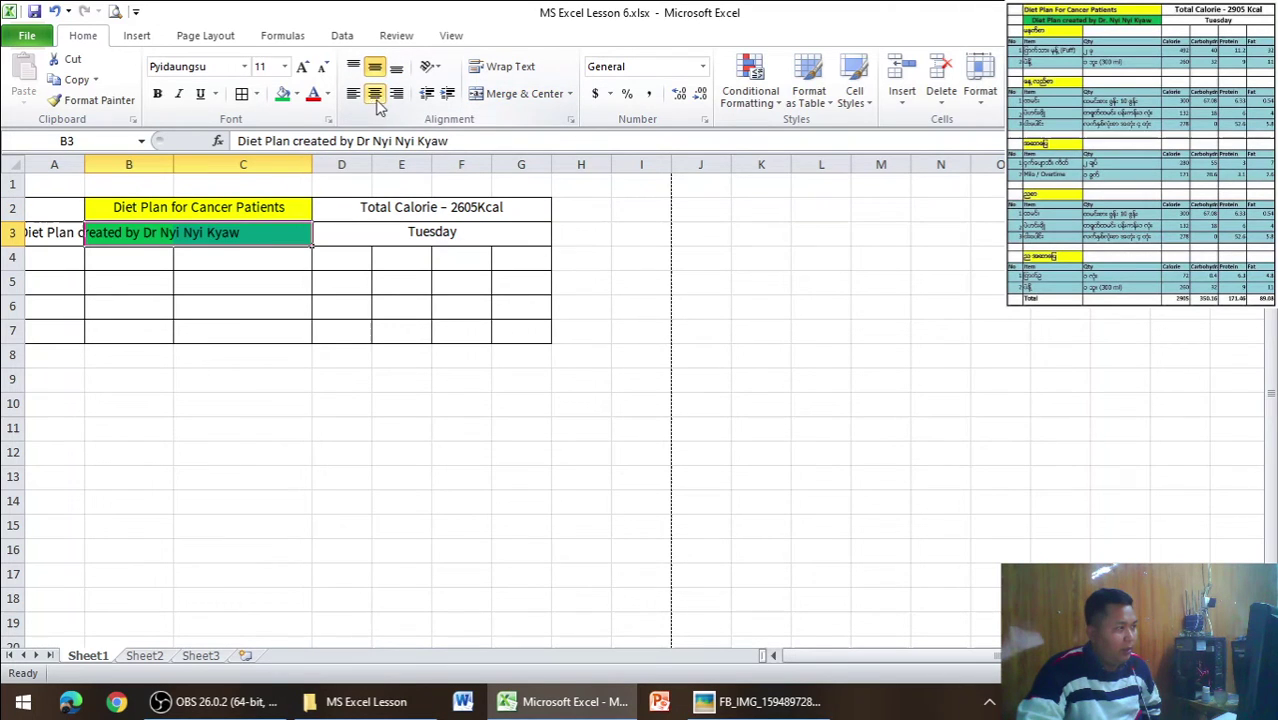
pyautogui.click(500, 93)
pyautogui.click(408, 406)
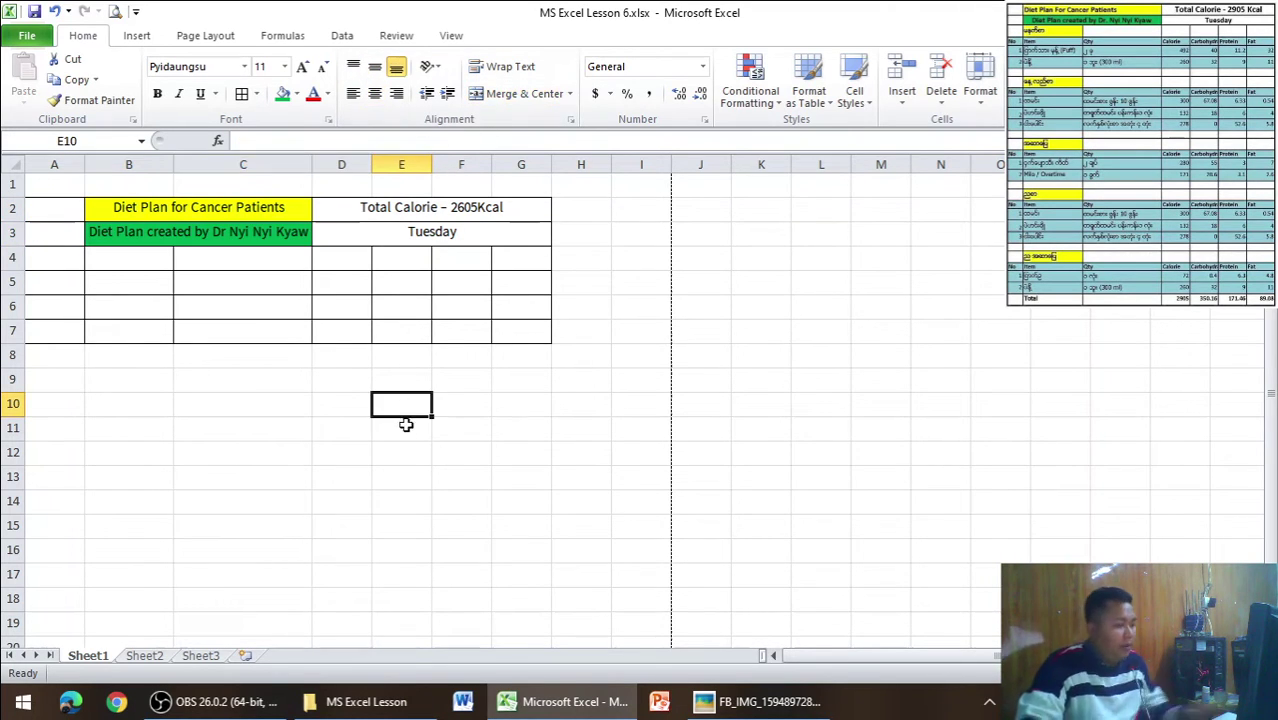
# Compare with the reference image and select both header rows B2:G3
pyautogui.hotkey('alt', 'Tab')
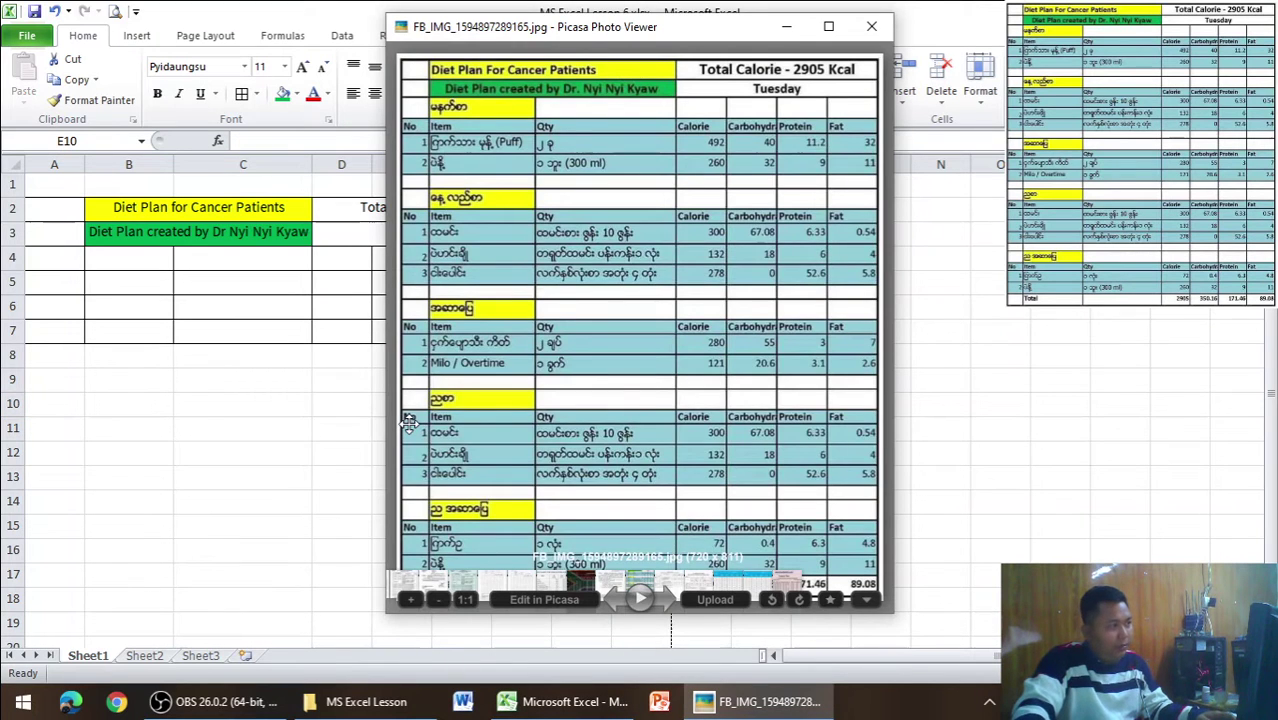
pyautogui.hotkey('alt', 'Tab')
pyautogui.hotkey('alt', 'Tab')
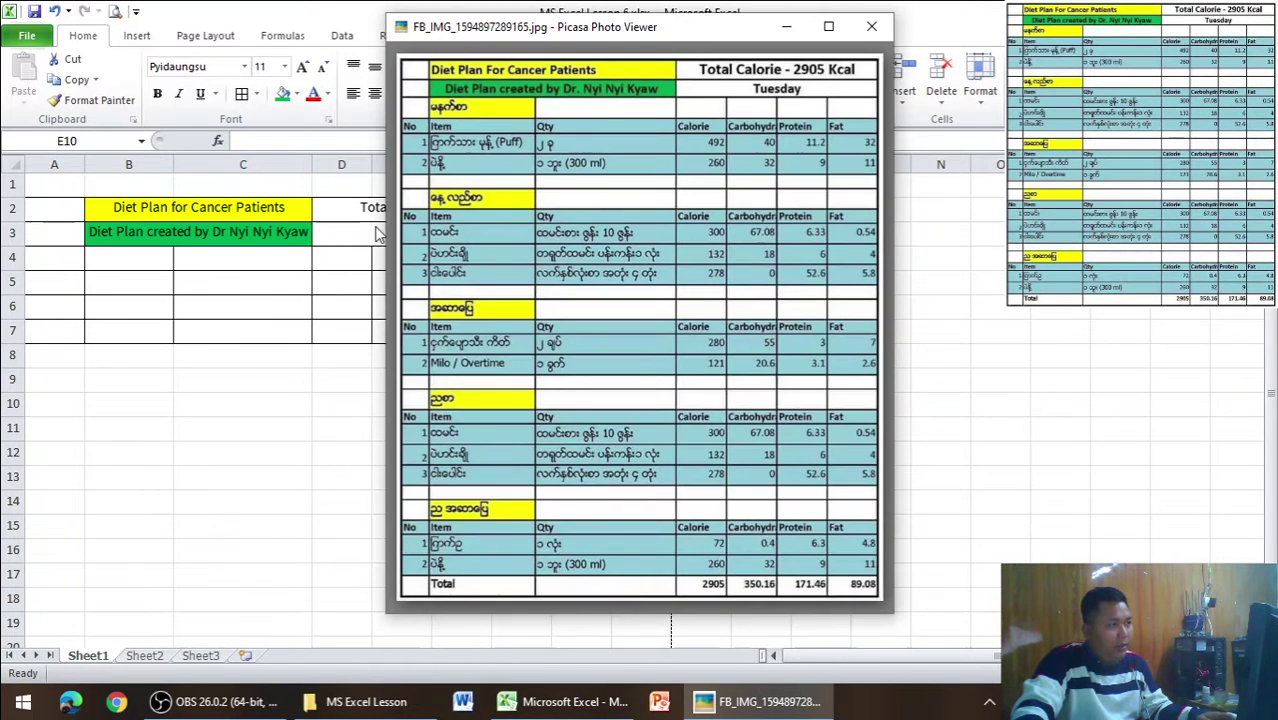
pyautogui.hotkey('alt', 'Tab')
pyautogui.moveTo(230, 207); pyautogui.dragTo(362, 229)
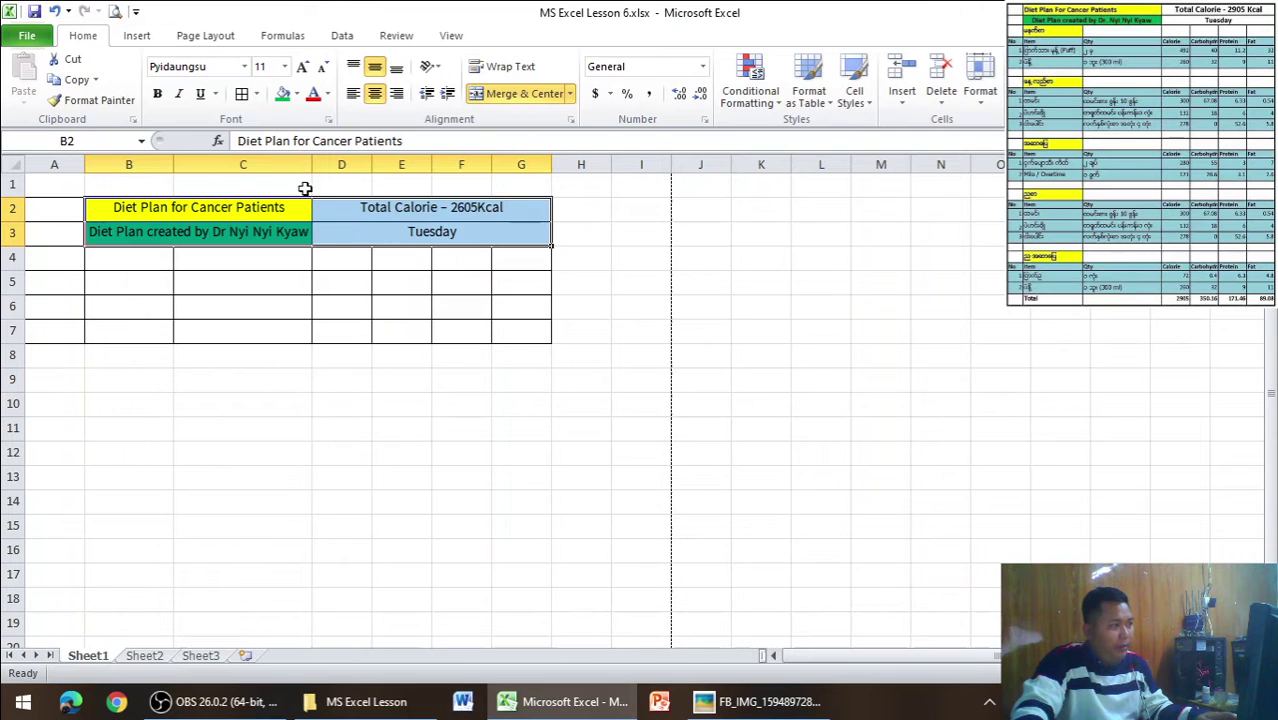
# Enter the Myanmar breakfast heading 'မနက်စာ' in cell B4 using the Myanmar keyboard
pyautogui.click(351, 463)
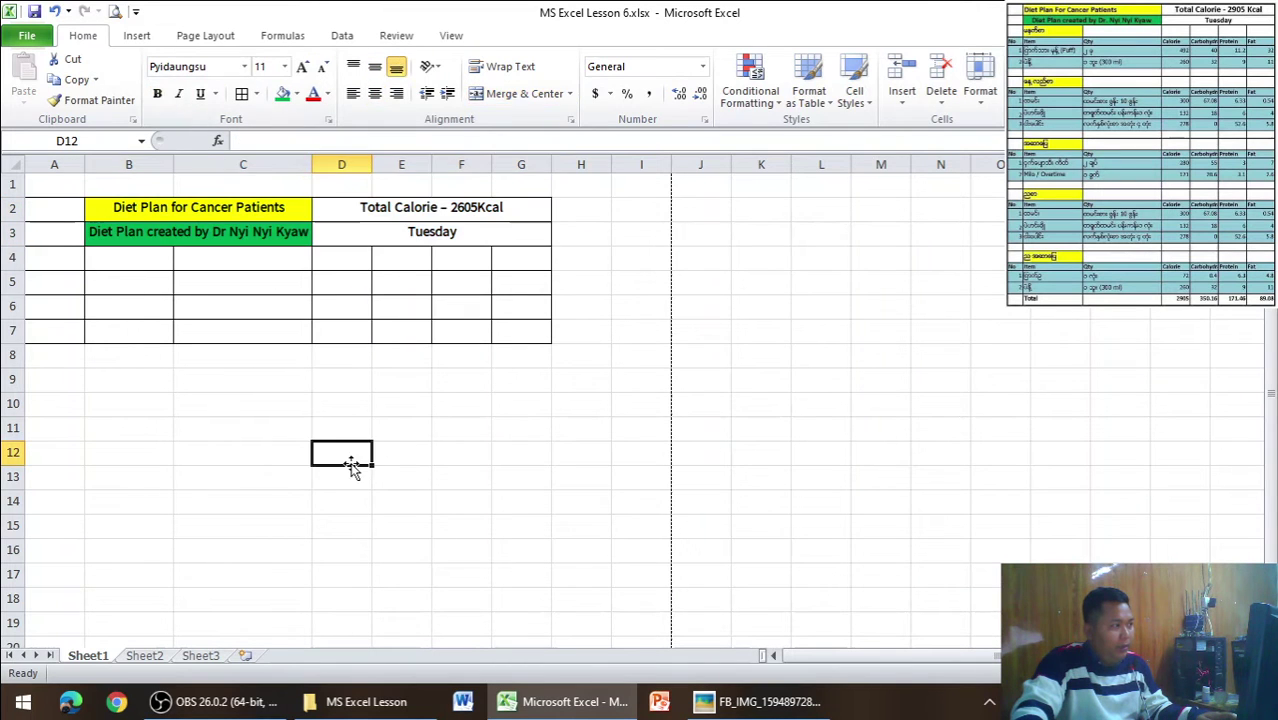
pyautogui.hotkey('alt', 'Tab')
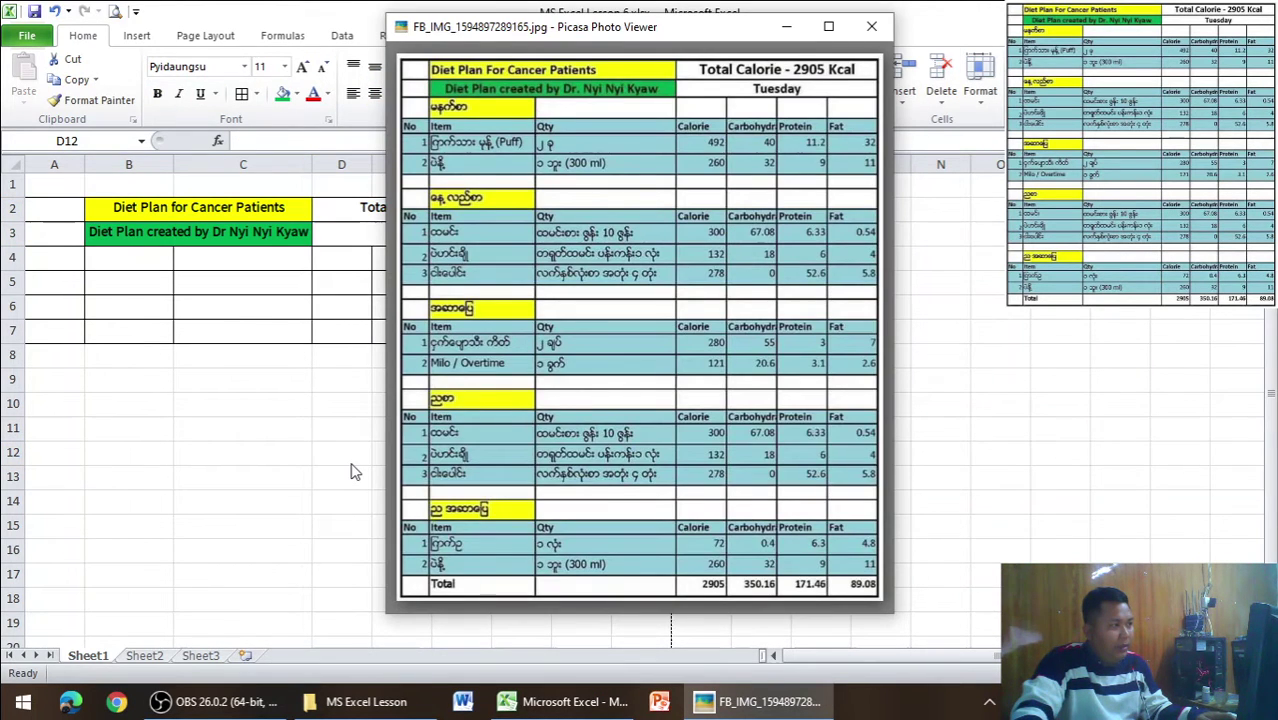
pyautogui.hotkey('alt', 'Tab')
pyautogui.click(117, 250)
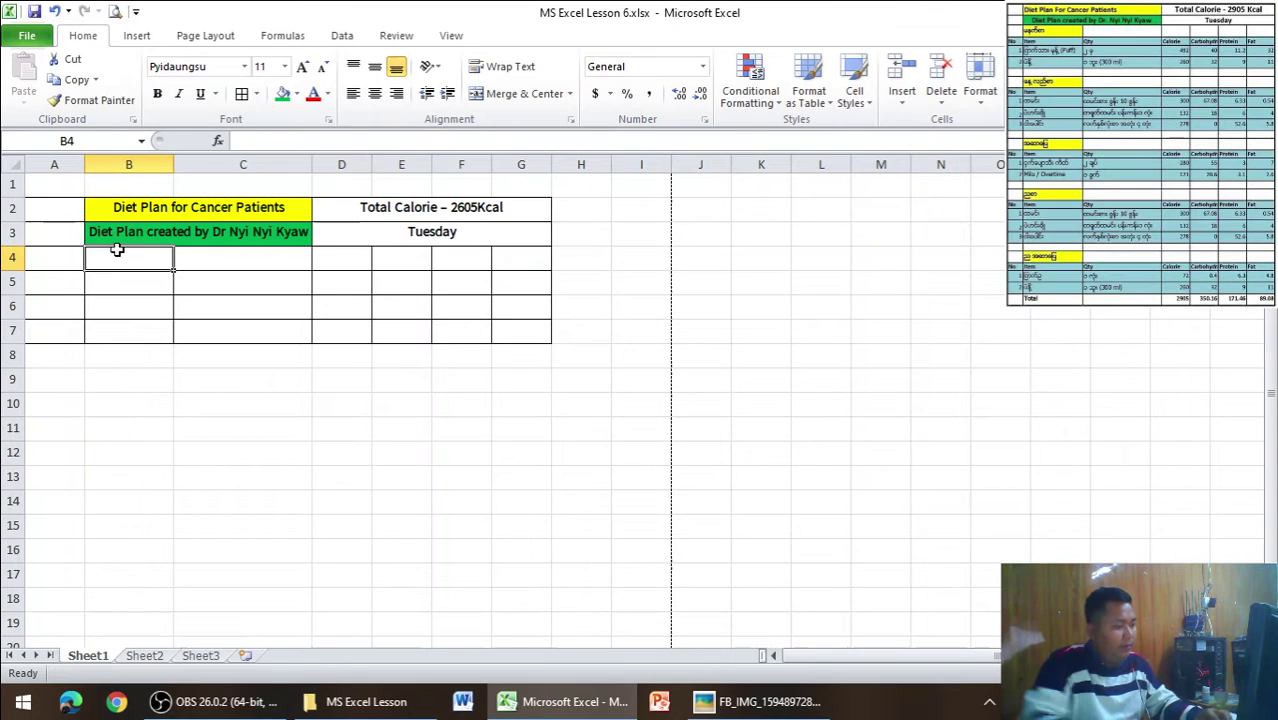
pyautogui.write('rew=')
pyautogui.hotkey('ctrl', 'shift', 'space')
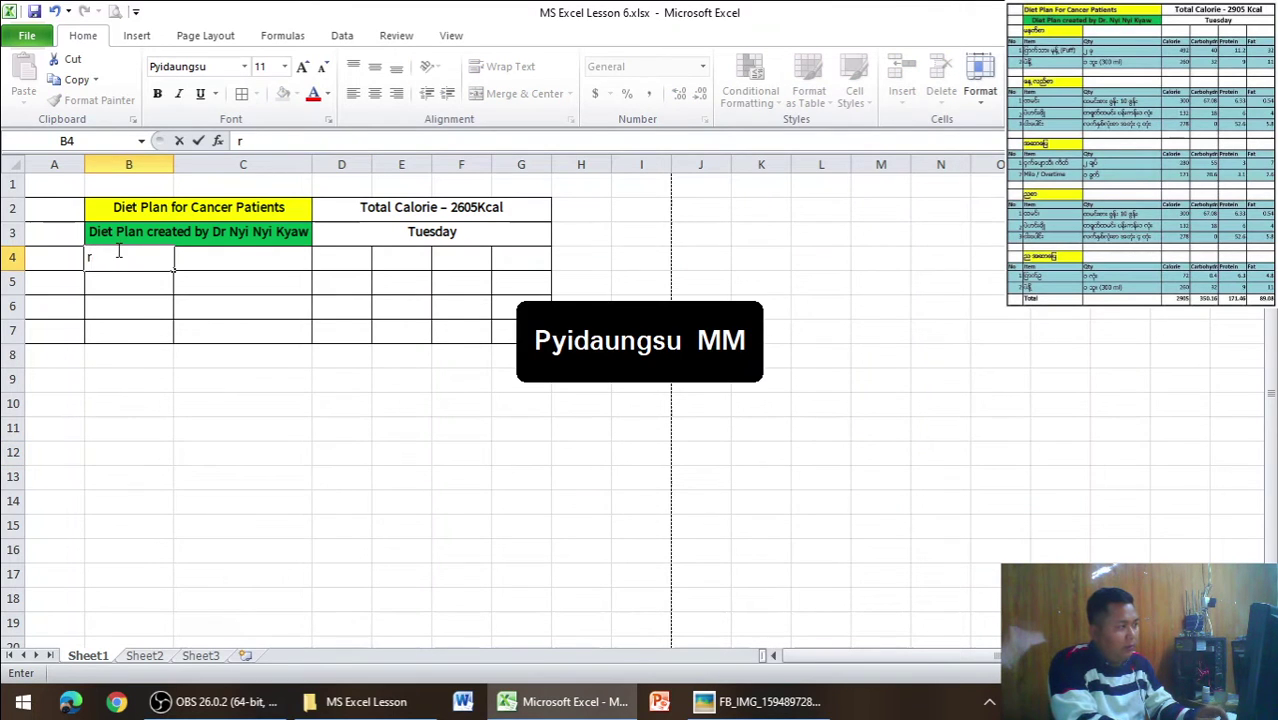
pyautogui.hotkey('ctrl', 'shift', 'space')
pyautogui.write('a')
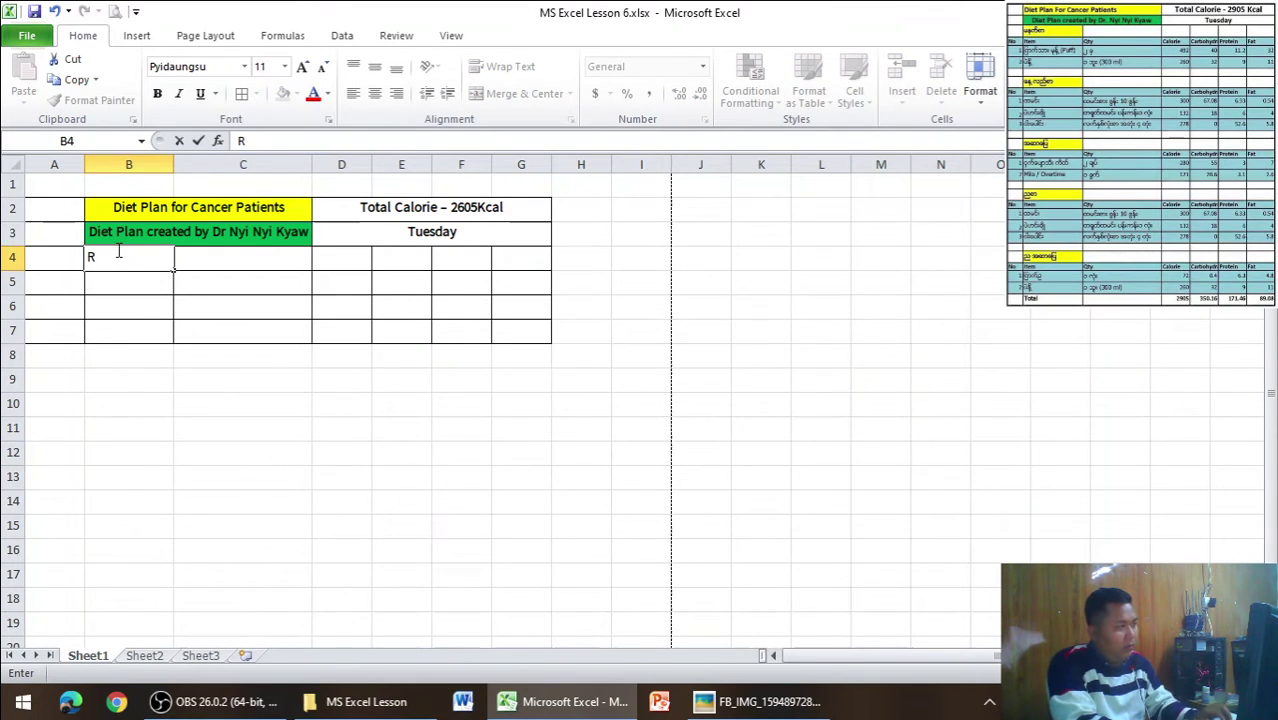
pyautogui.press('BackSpace')
pyautogui.hotkey('ctrl', 'shift', 'space')
pyautogui.write('နက်')
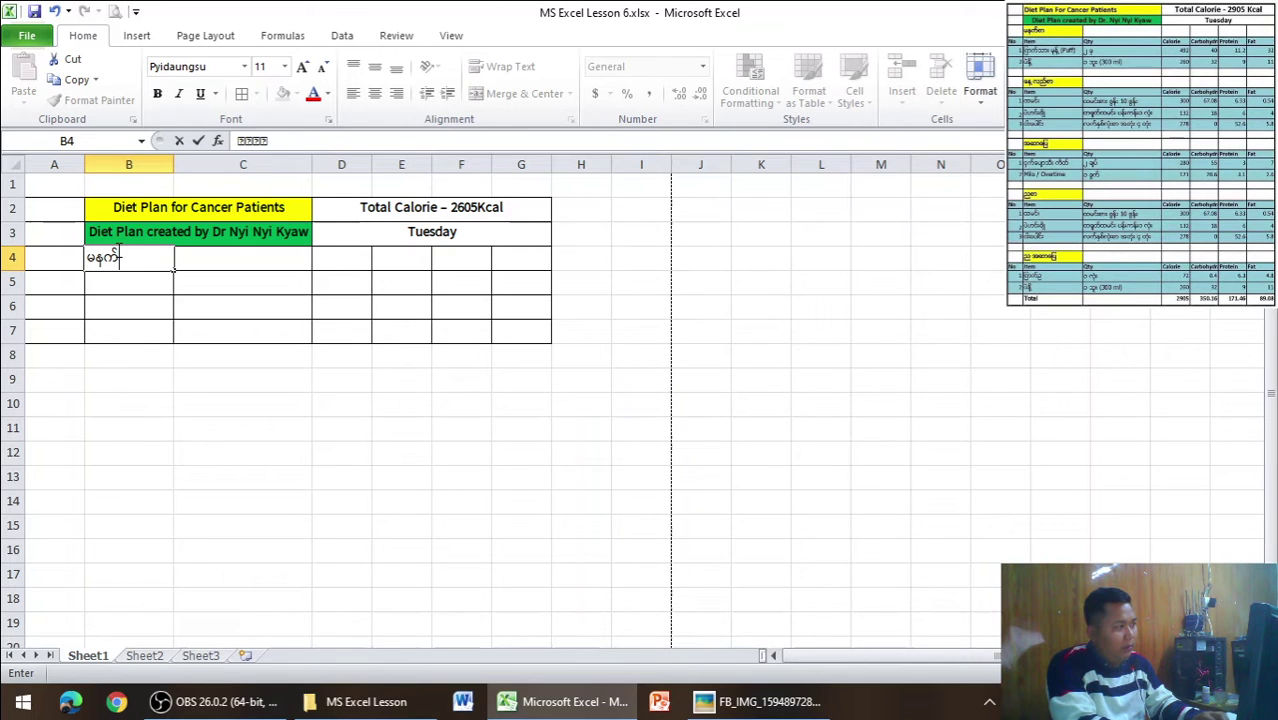
pyautogui.write('စာ')
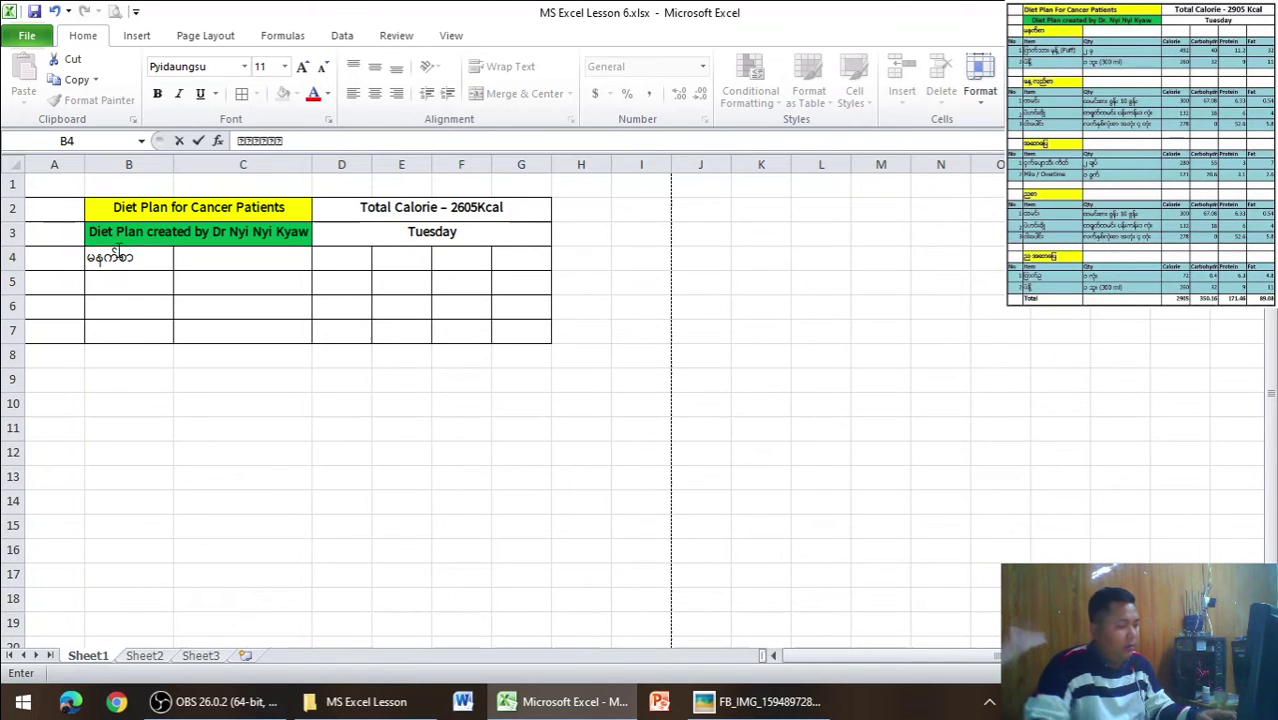
pyautogui.hotkey('alt', 'Tab')
pyautogui.hotkey('alt', 'Tab')
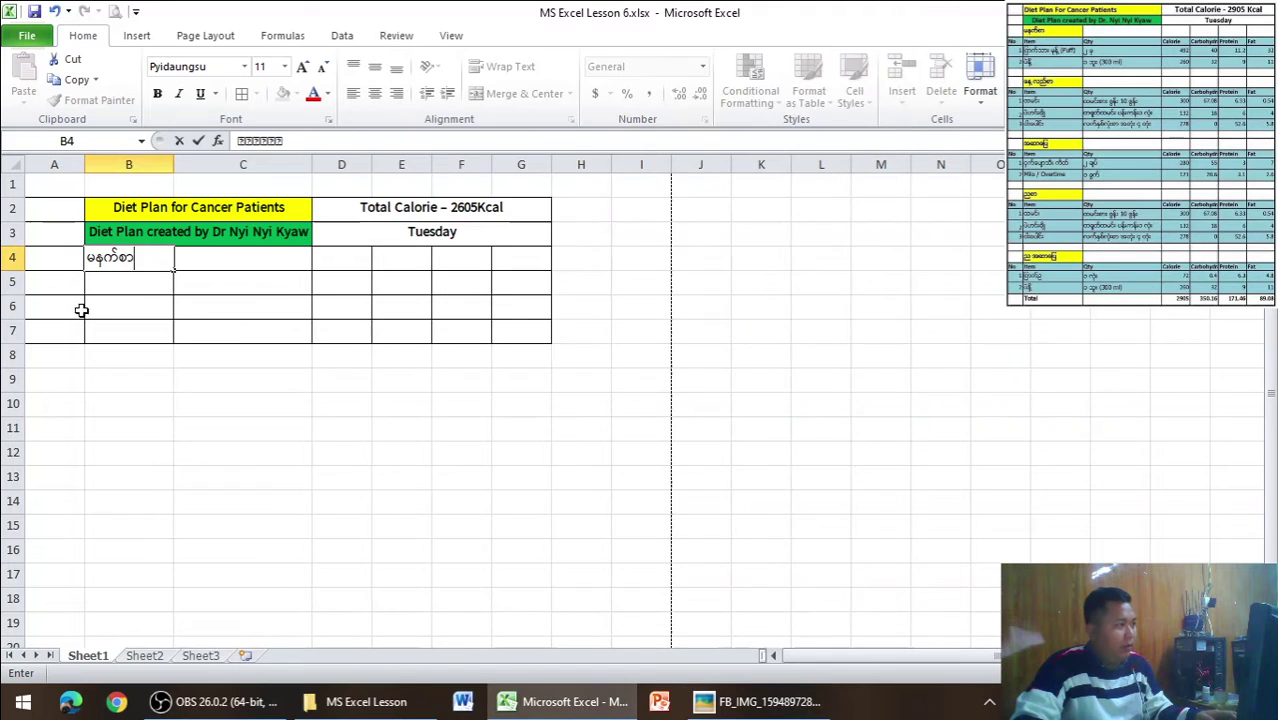
pyautogui.click(64, 281)
# Type the labels 'No' in A5 and 'Item' in B5 in English
pyautogui.hotkey('ctrl', 'shift')
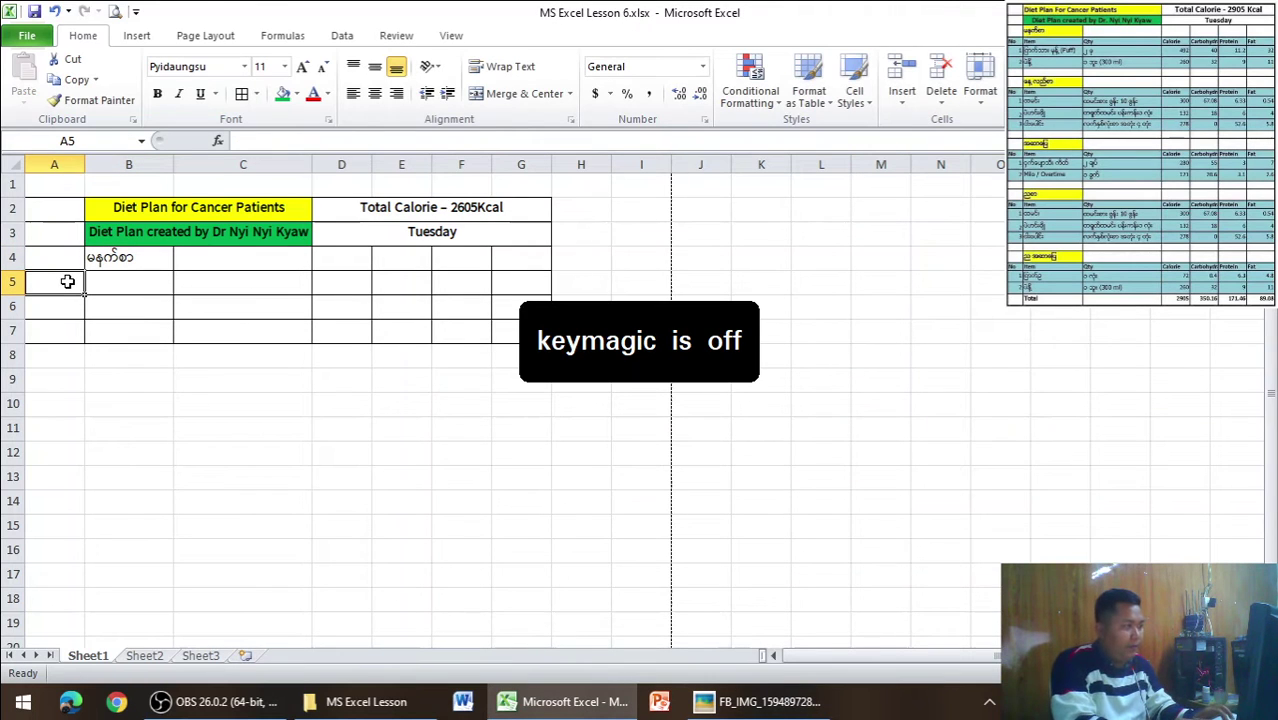
pyautogui.write('nO')
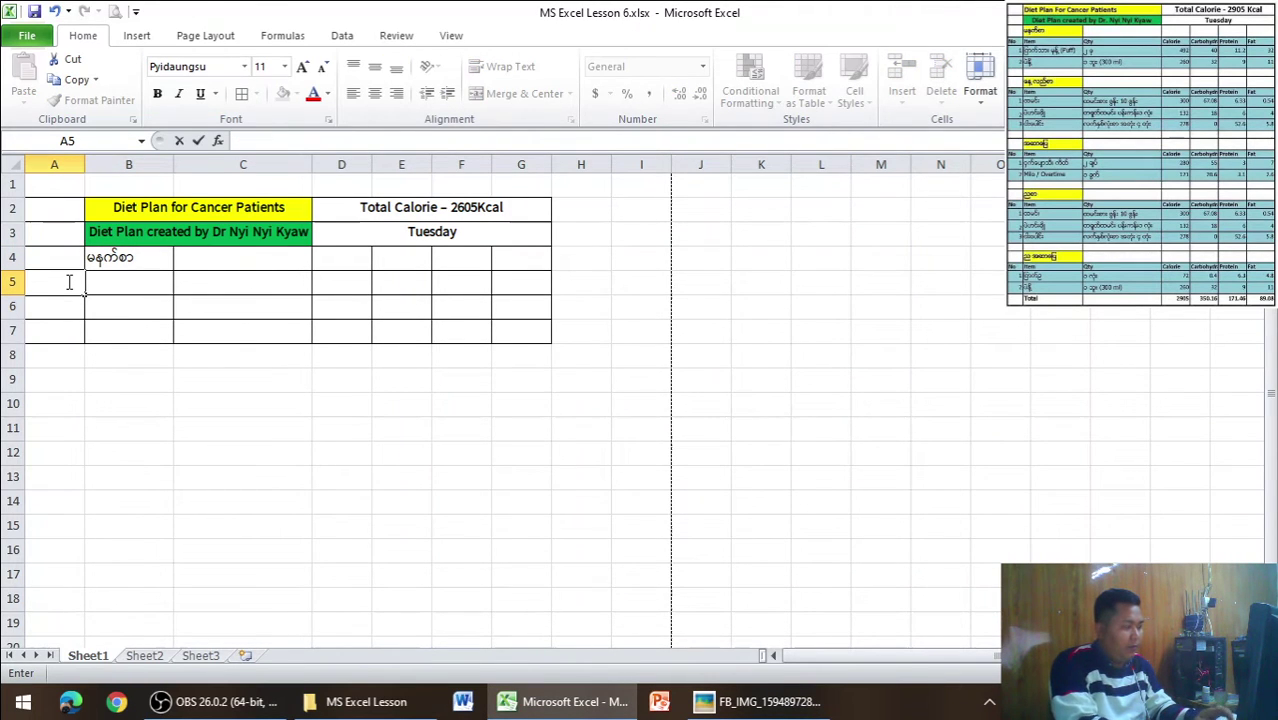
pyautogui.write('No')
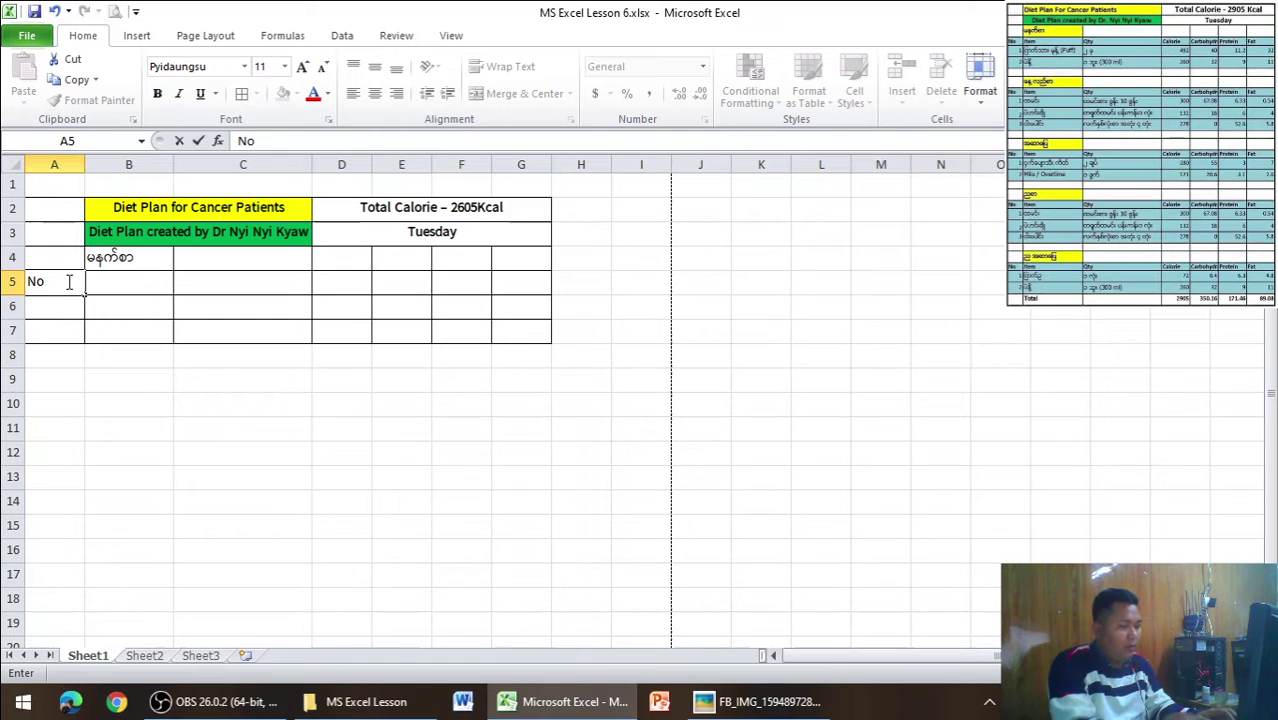
pyautogui.press('Tab')
pyautogui.write('I')
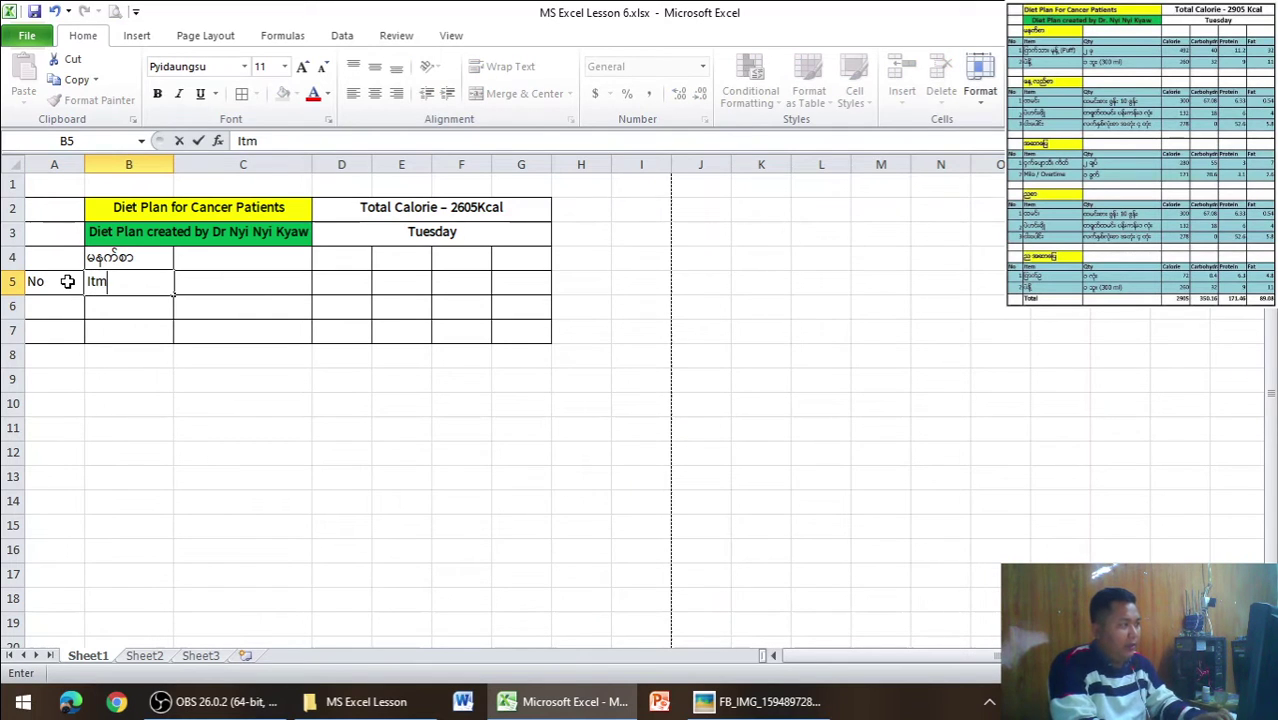
pyautogui.press('BackSpace')
pyautogui.press('BackSpace')
pyautogui.write('te')
pyautogui.press('Tab')
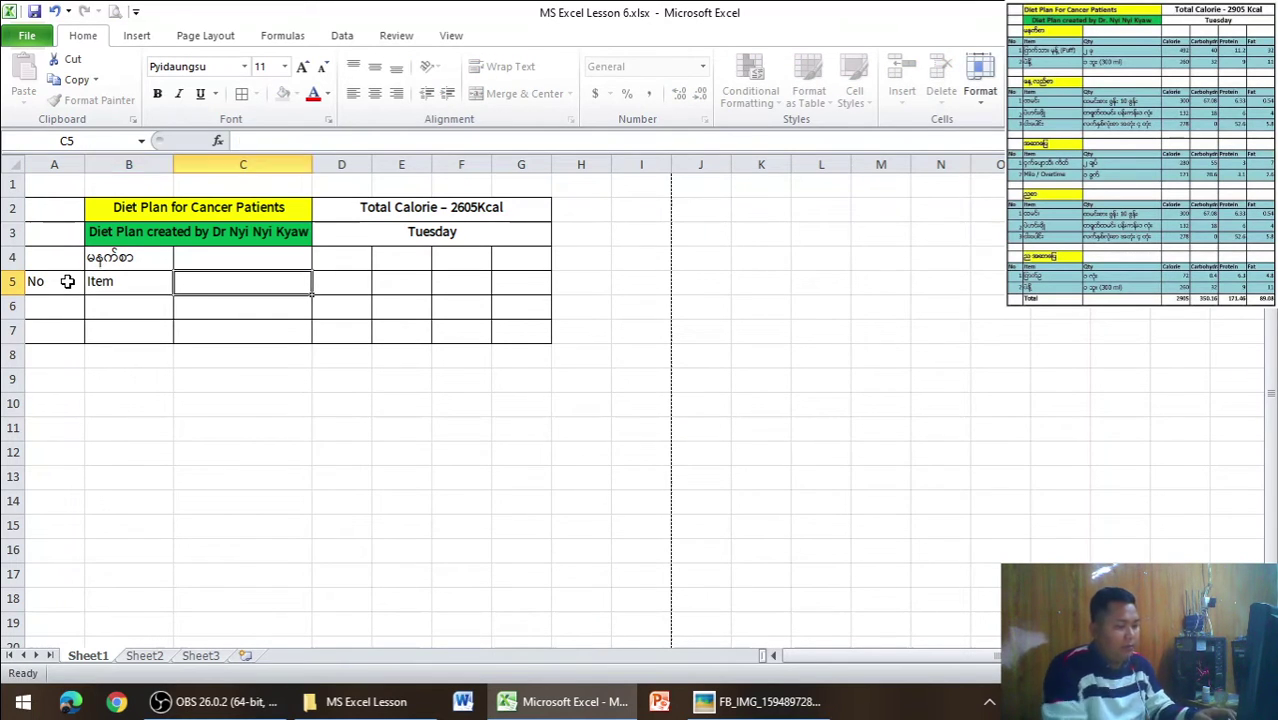
# Add 'Qty', 'Calorie' and 'Carbohydrate' in C5, D5 and E5, checking the reference image
pyautogui.hotkey('alt', 'Tab')
pyautogui.hotkey('alt', 'Tab')
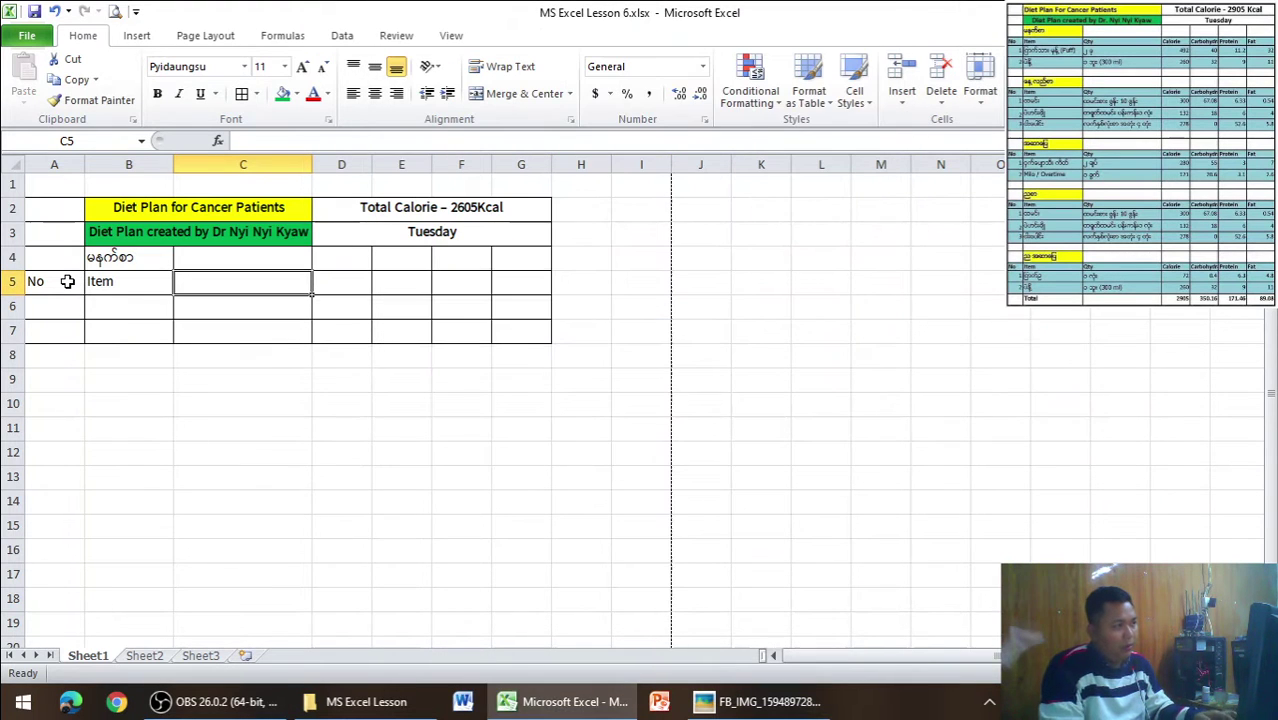
pyautogui.write('Qty')
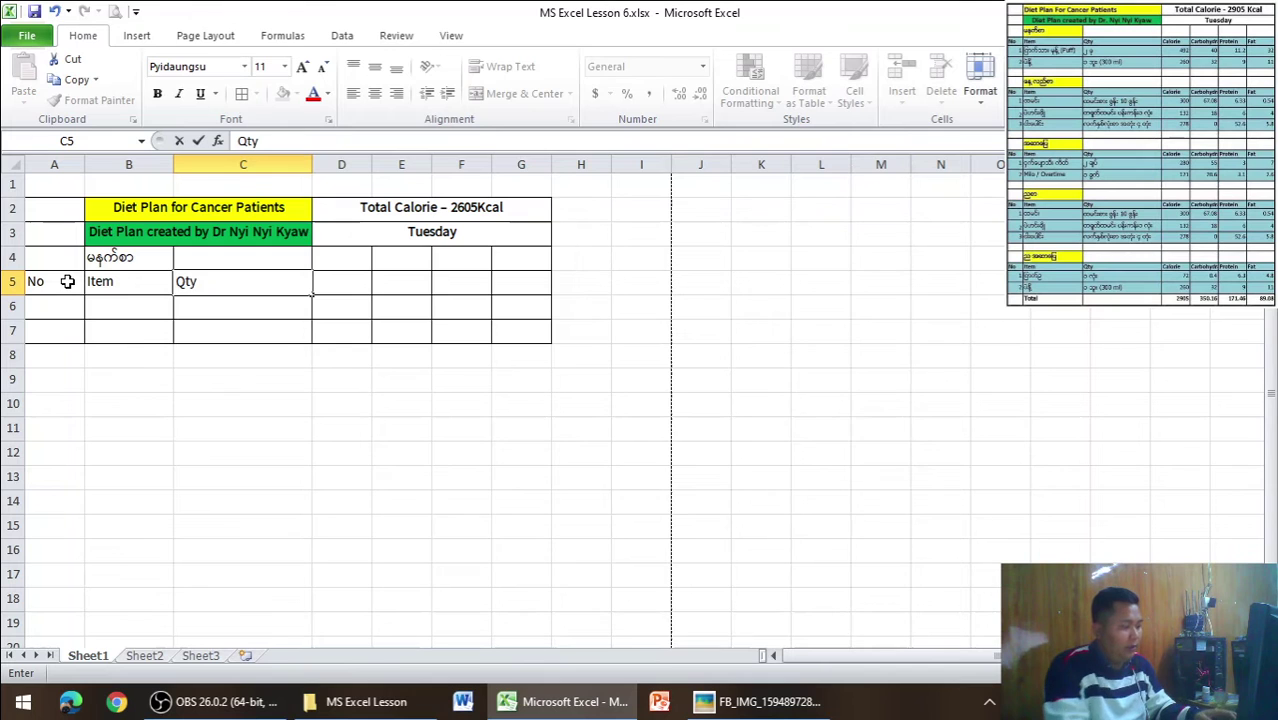
pyautogui.hotkey('alt', 'Tab')
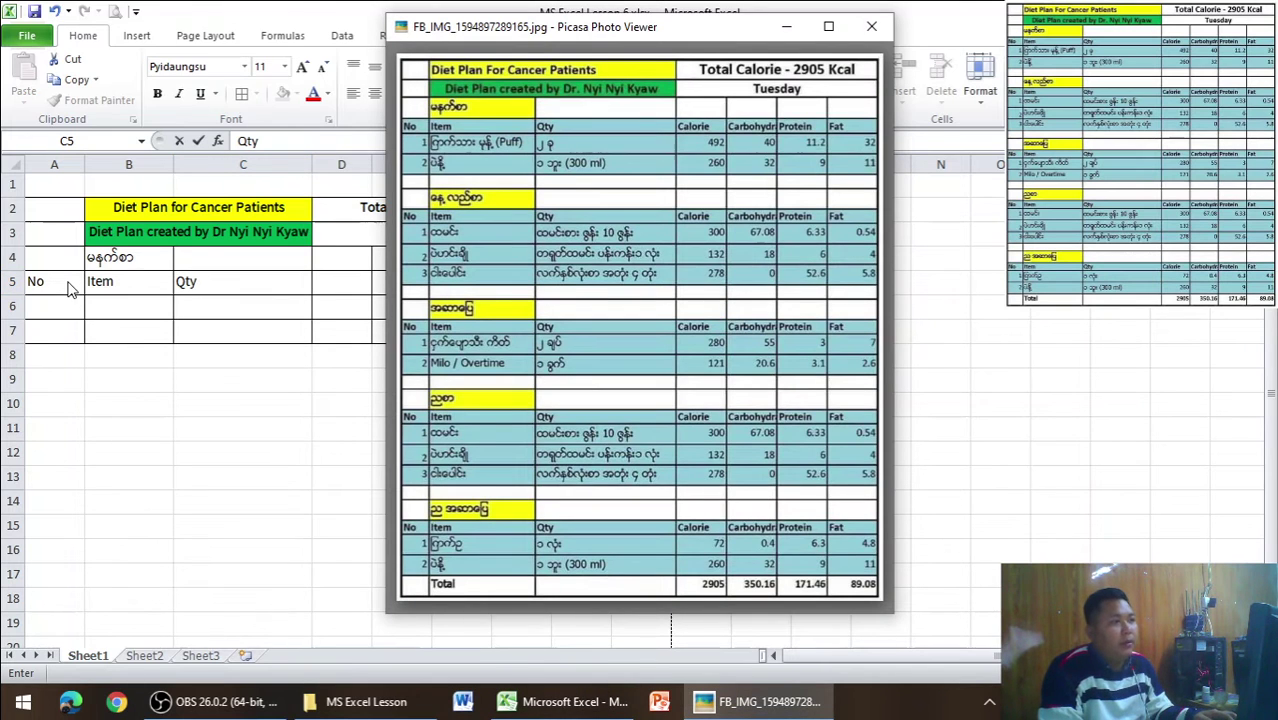
pyautogui.hotkey('alt', 'Tab')
pyautogui.press('Tab')
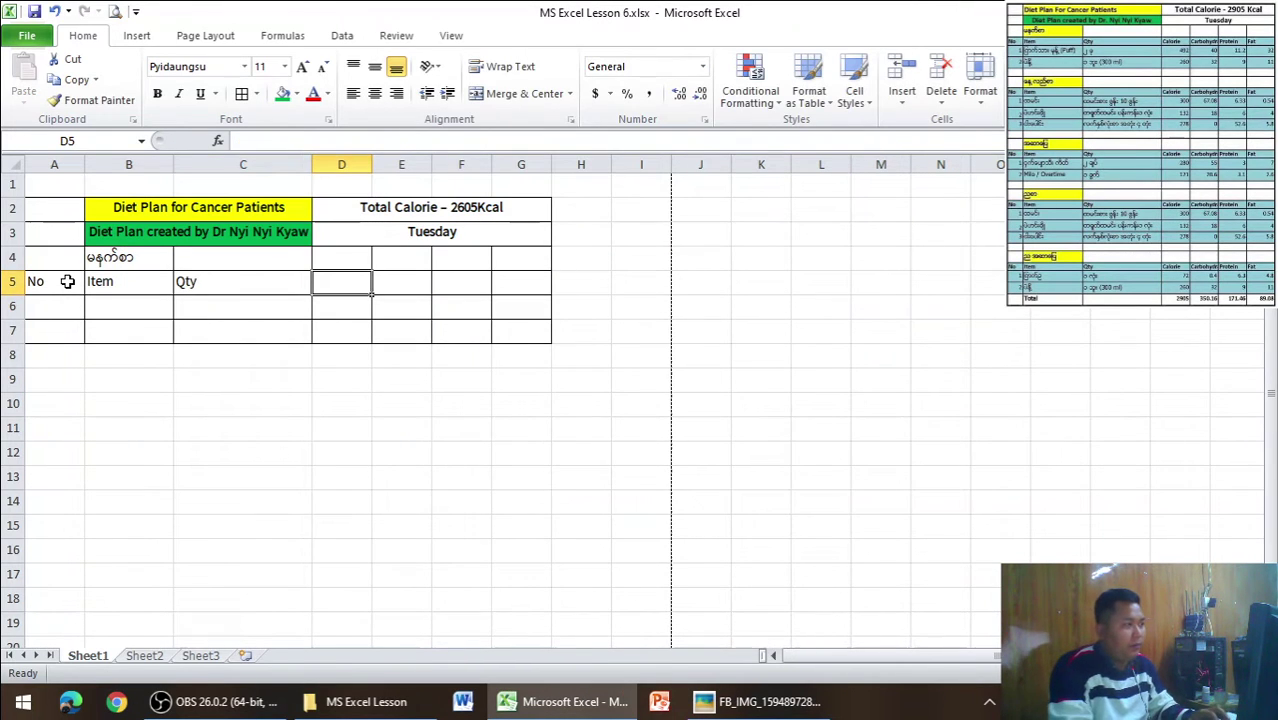
pyautogui.write('Calorie')
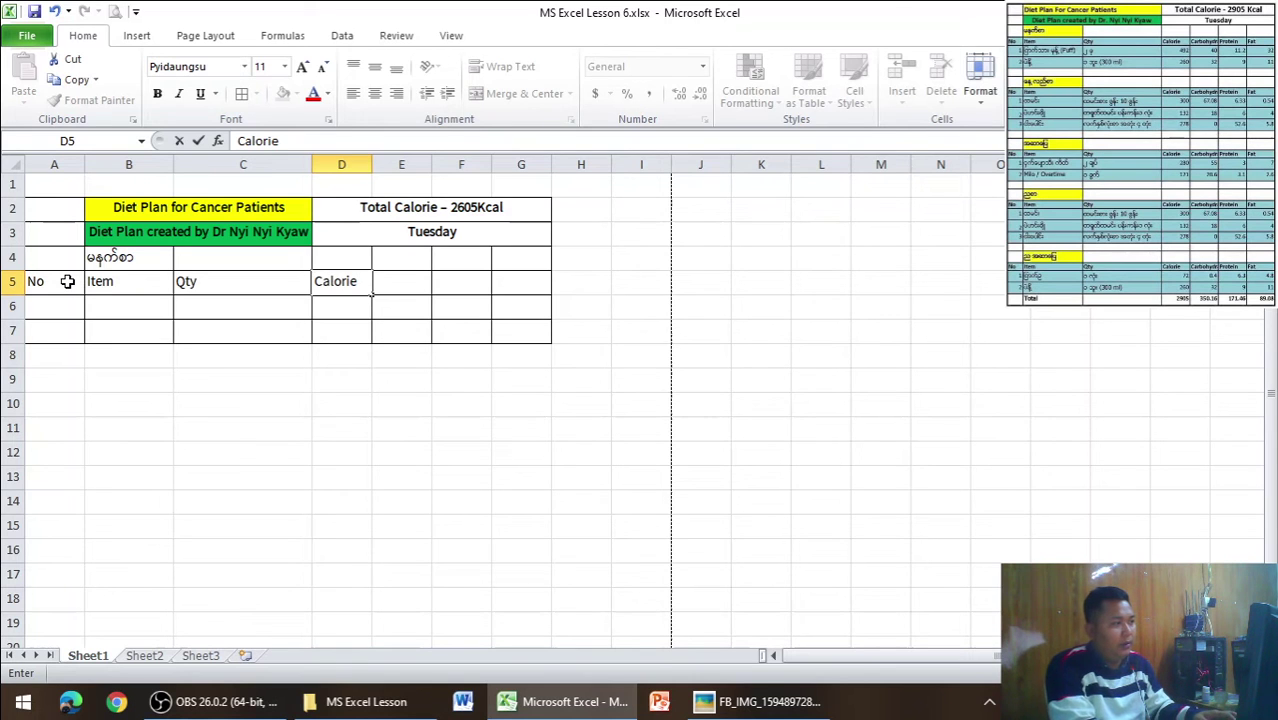
pyautogui.hotkey('alt', 'Tab')
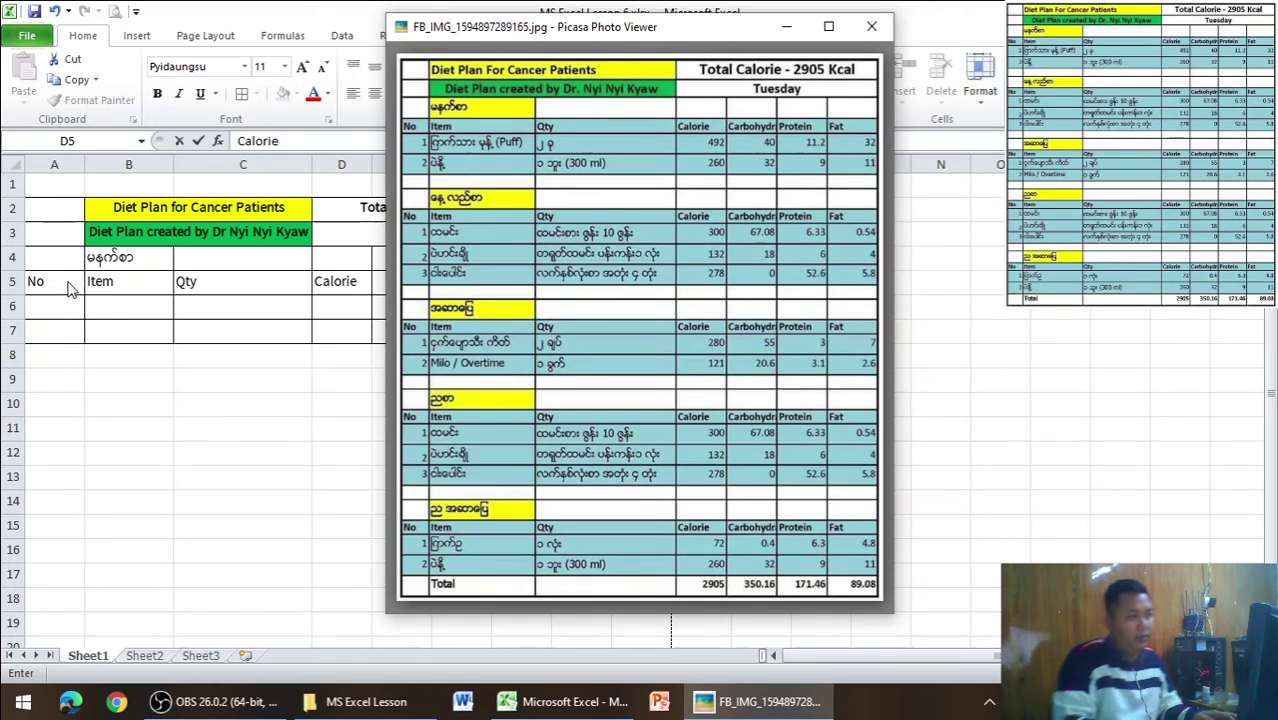
pyautogui.hotkey('alt', 'Tab')
pyautogui.press('Tab')
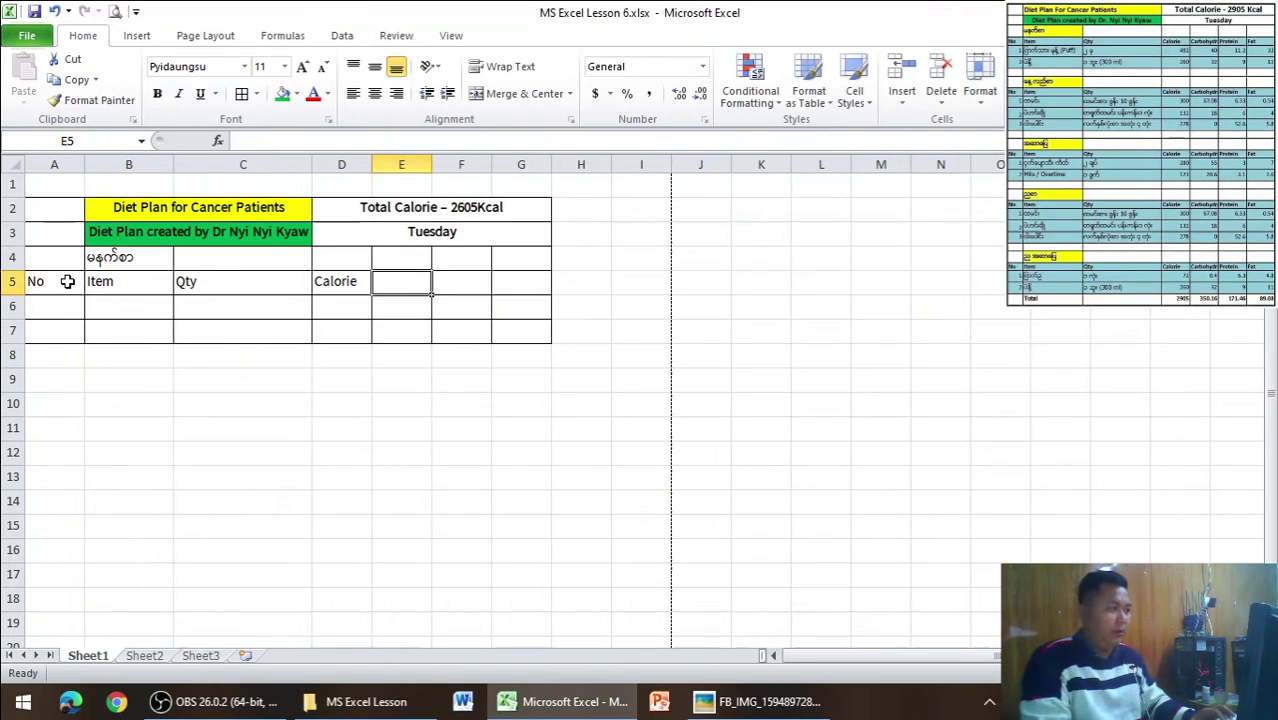
pyautogui.write('Carbo')
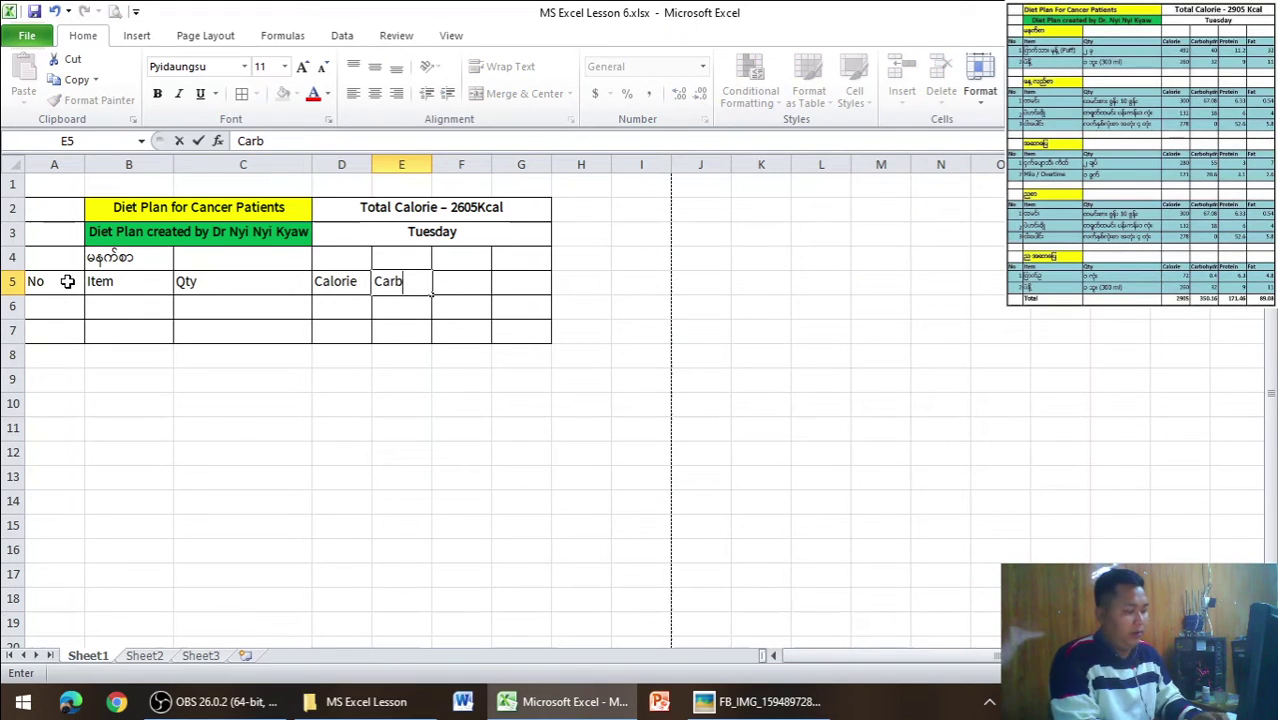
pyautogui.write('hydrate')
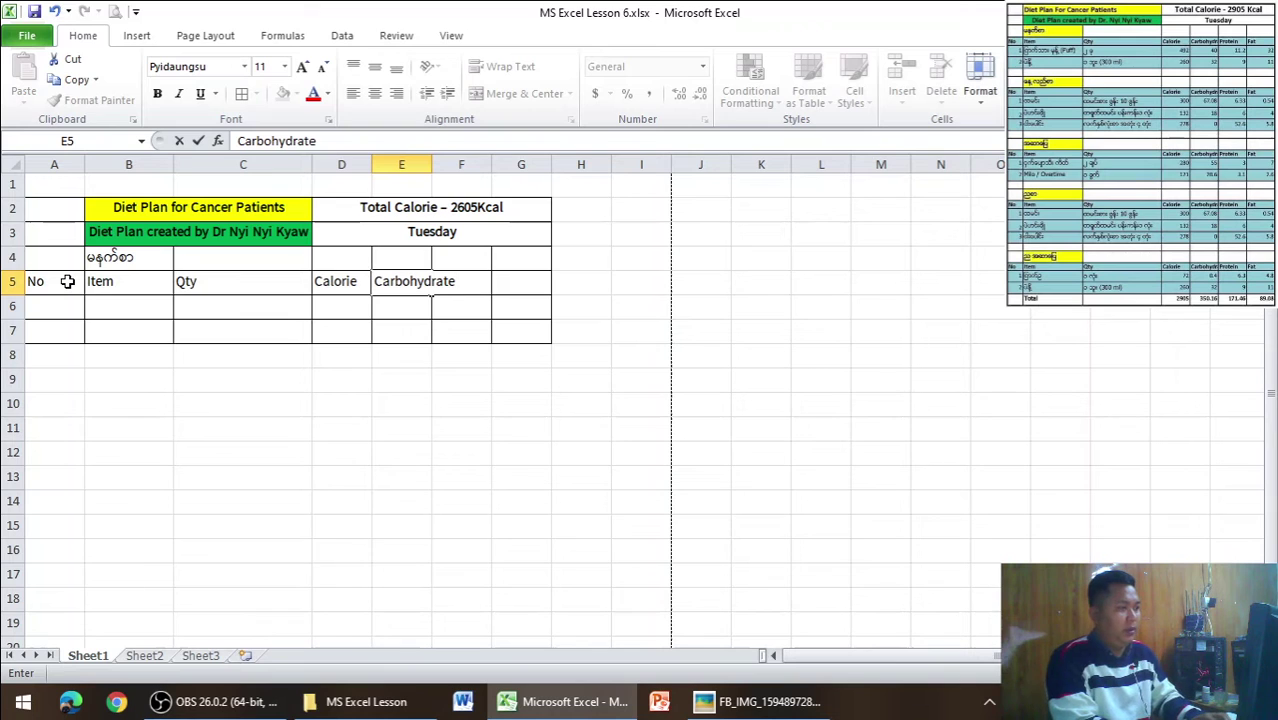
pyautogui.press('Tab')
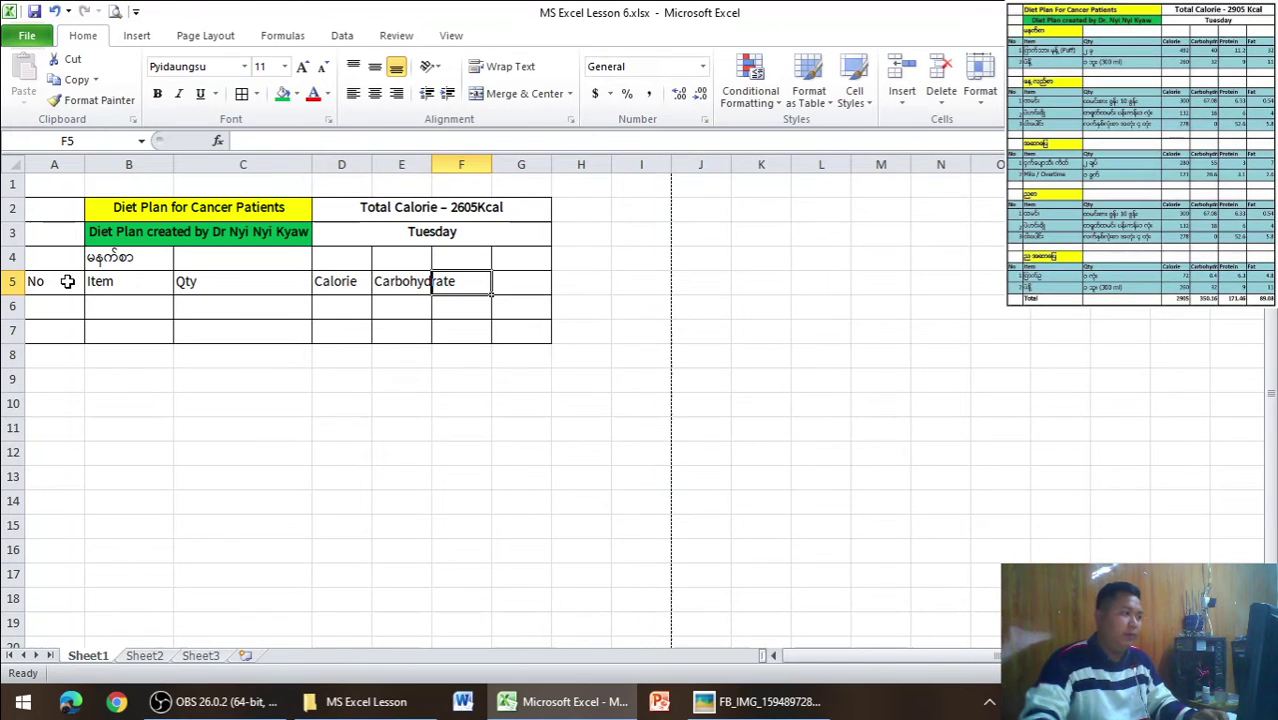
# Widen column E to width 17 so 'Carbohydrate' fits
pyautogui.click(258, 456)
pyautogui.moveTo(431, 164)
pyautogui.mouseDown()
pyautogui.moveTo(486, 172)
pyautogui.moveTo(464, 172)
pyautogui.mouseUp()
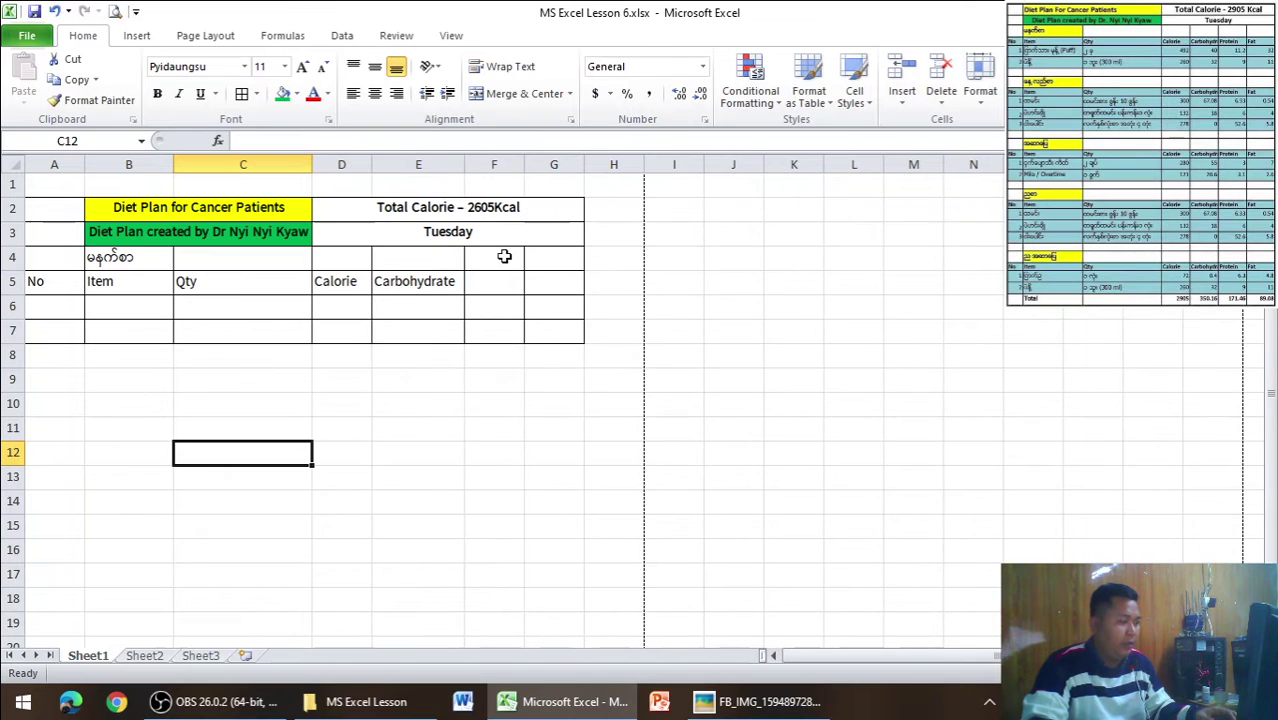
pyautogui.hotkey('alt', 'Tab')
pyautogui.hotkey('alt', 'Tab')
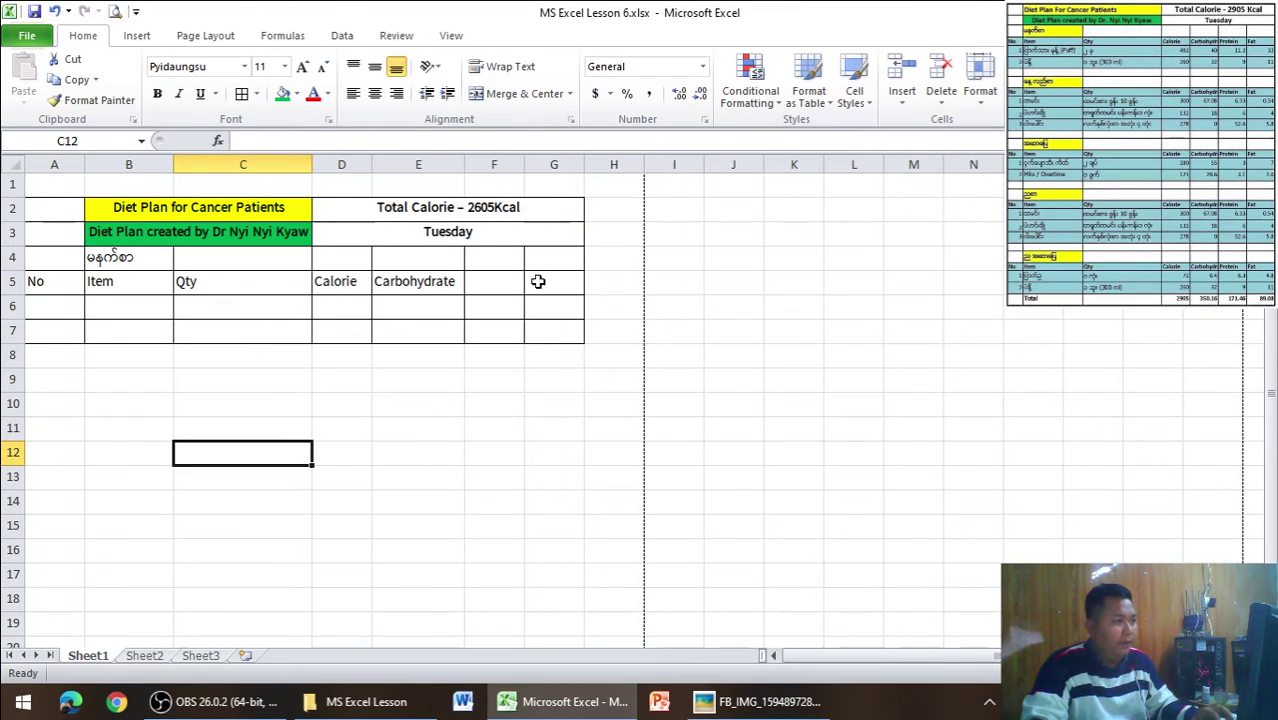
# Type 'Proetein' in F5 and 'Fat' in G5, then bring up the reference image
pyautogui.click(500, 286)
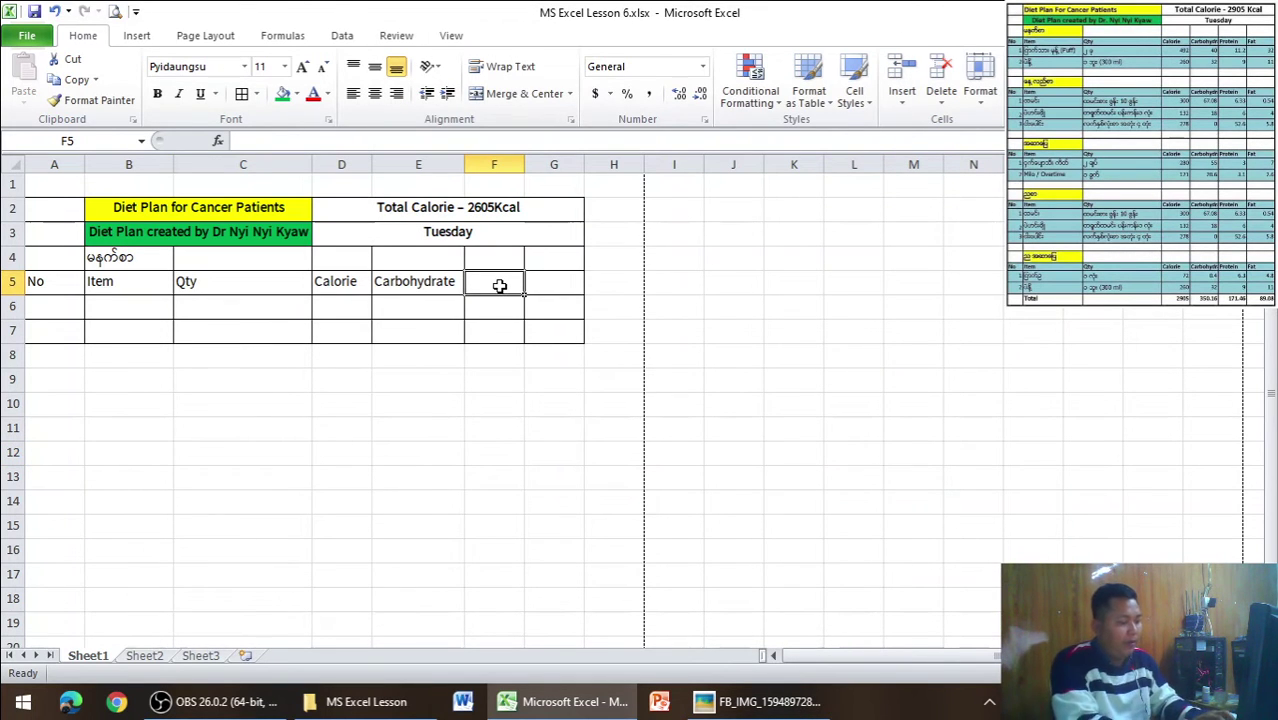
pyautogui.write('Proe')
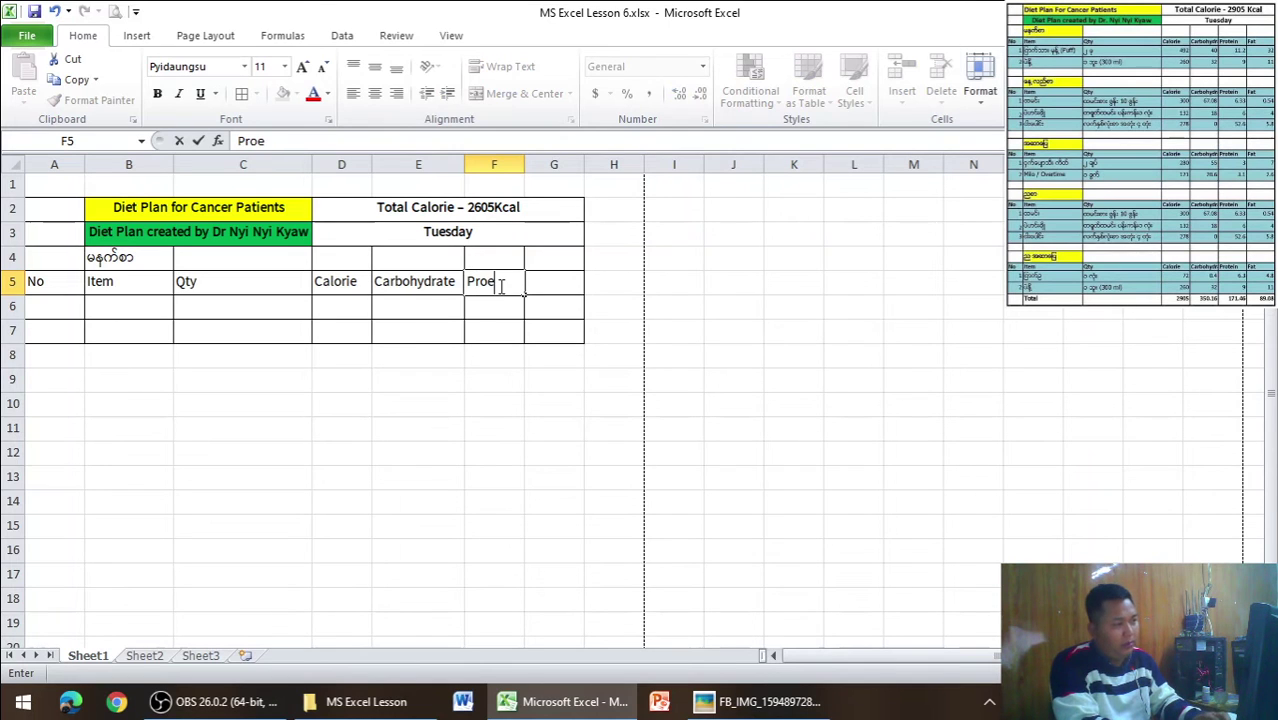
pyautogui.write('ten')
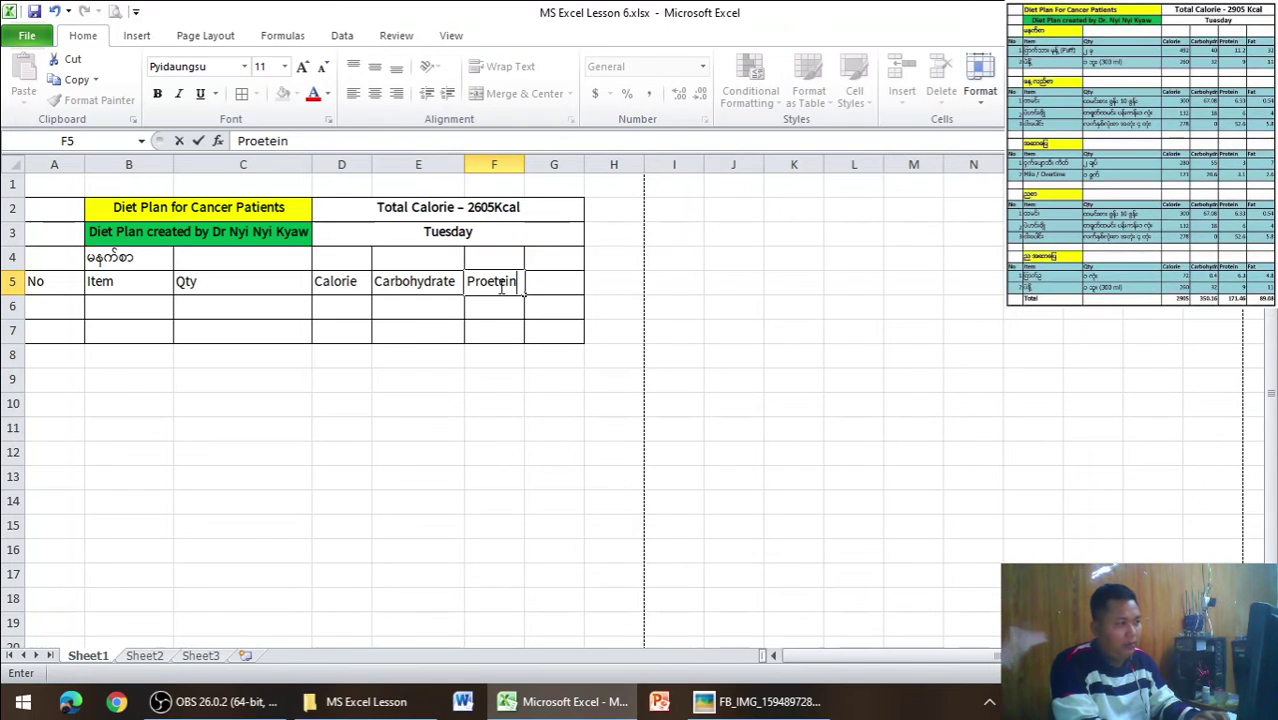
pyautogui.press('Tab')
pyautogui.write('F')
pyautogui.press('BackSpace')
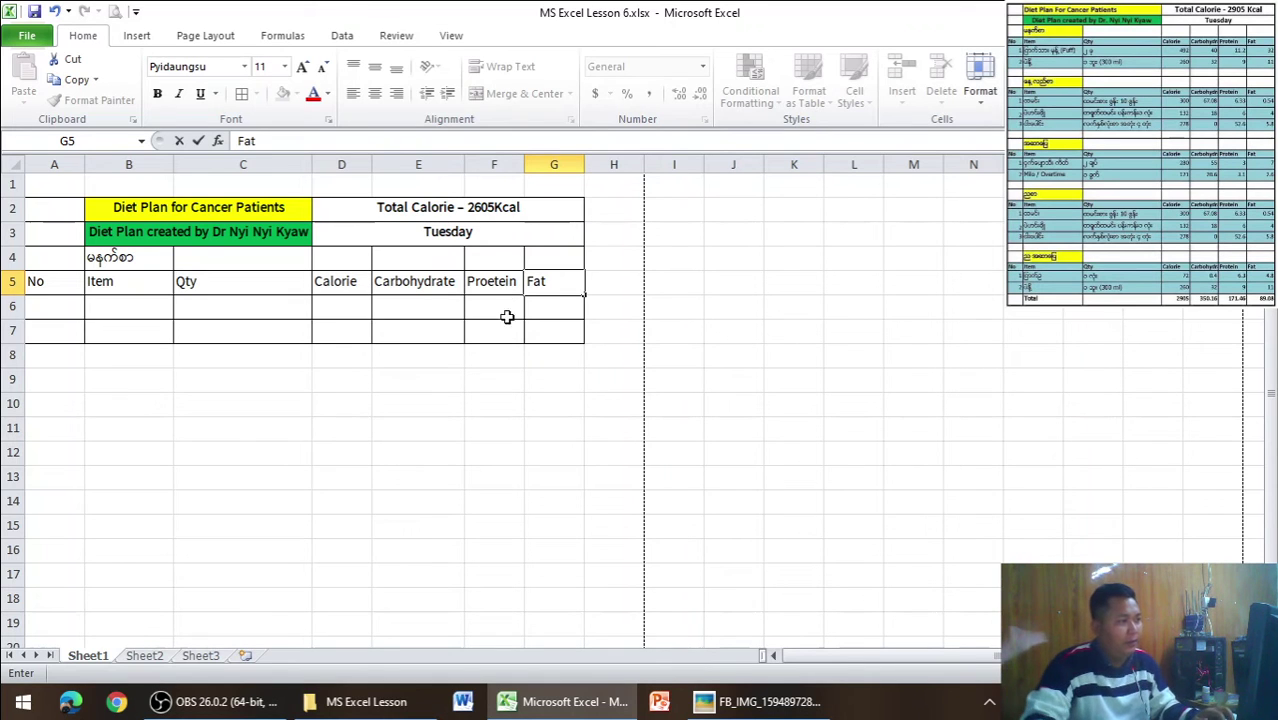
pyautogui.click(518, 360)
pyautogui.hotkey('alt', 'Tab')
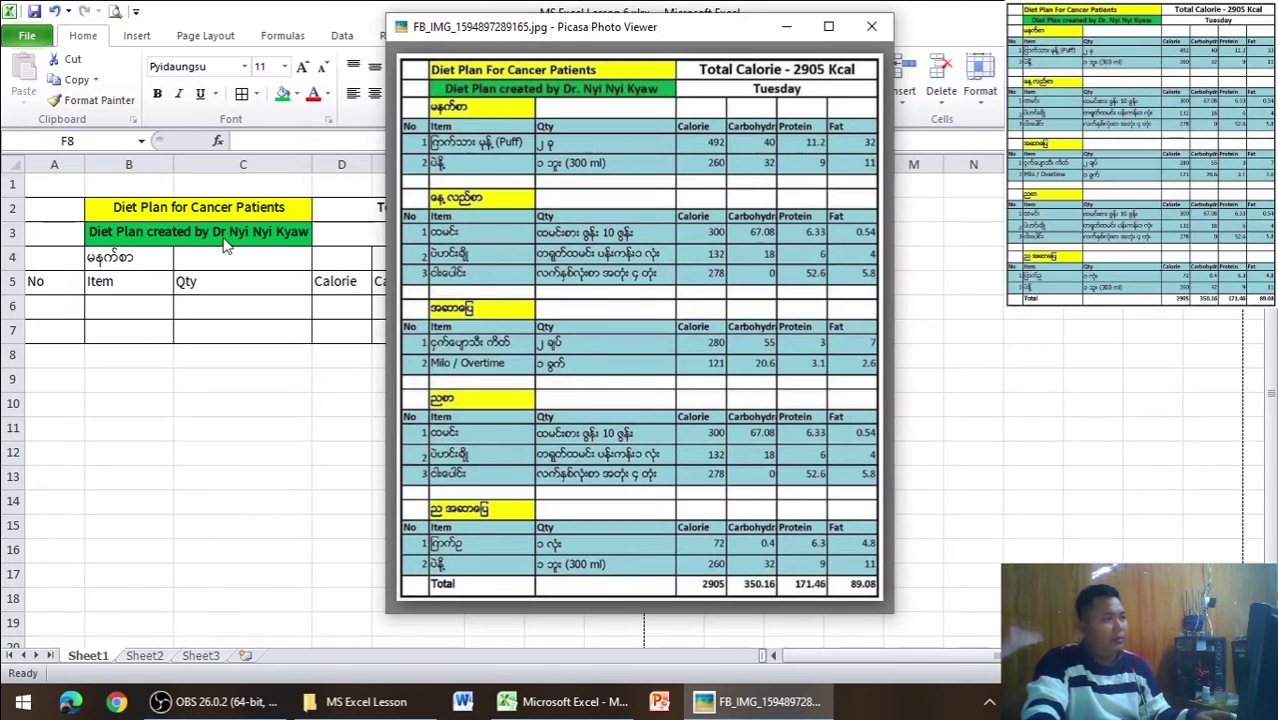
# Fill the range A5:G7 with medium blue
pyautogui.click(64, 280)
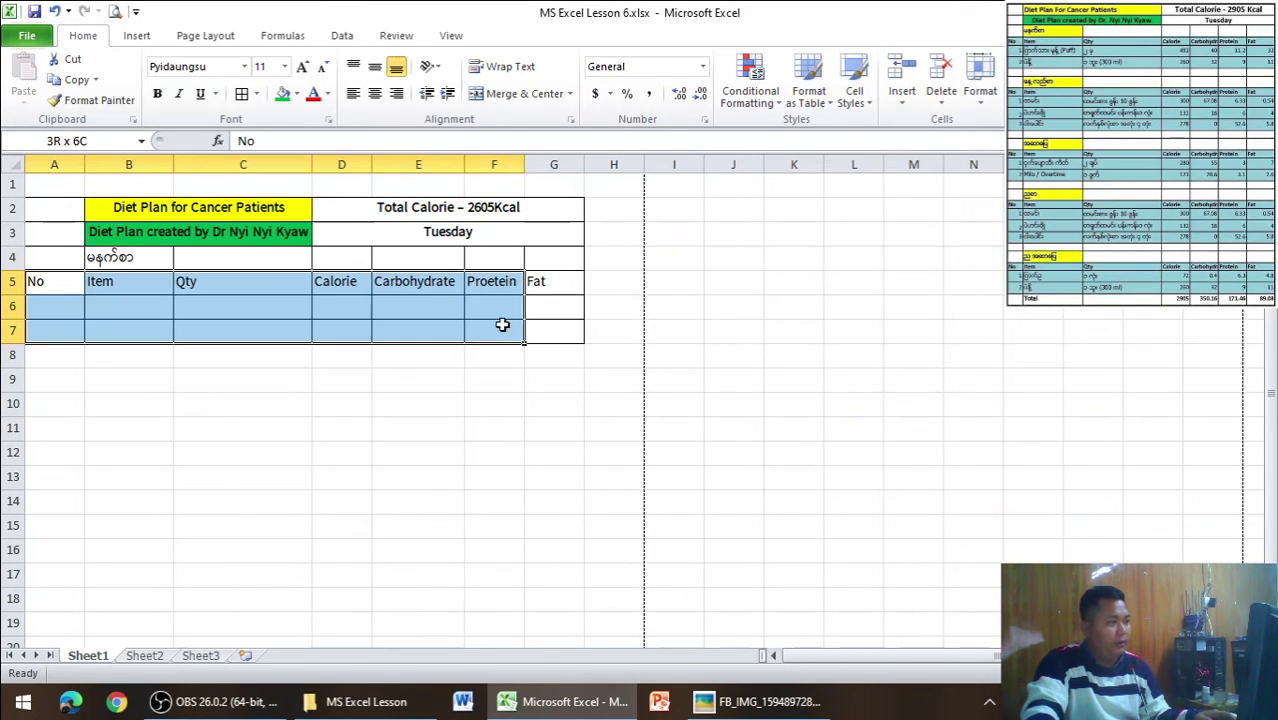
pyautogui.moveTo(64, 280); pyautogui.dragTo(539, 326)
pyautogui.click(297, 93)
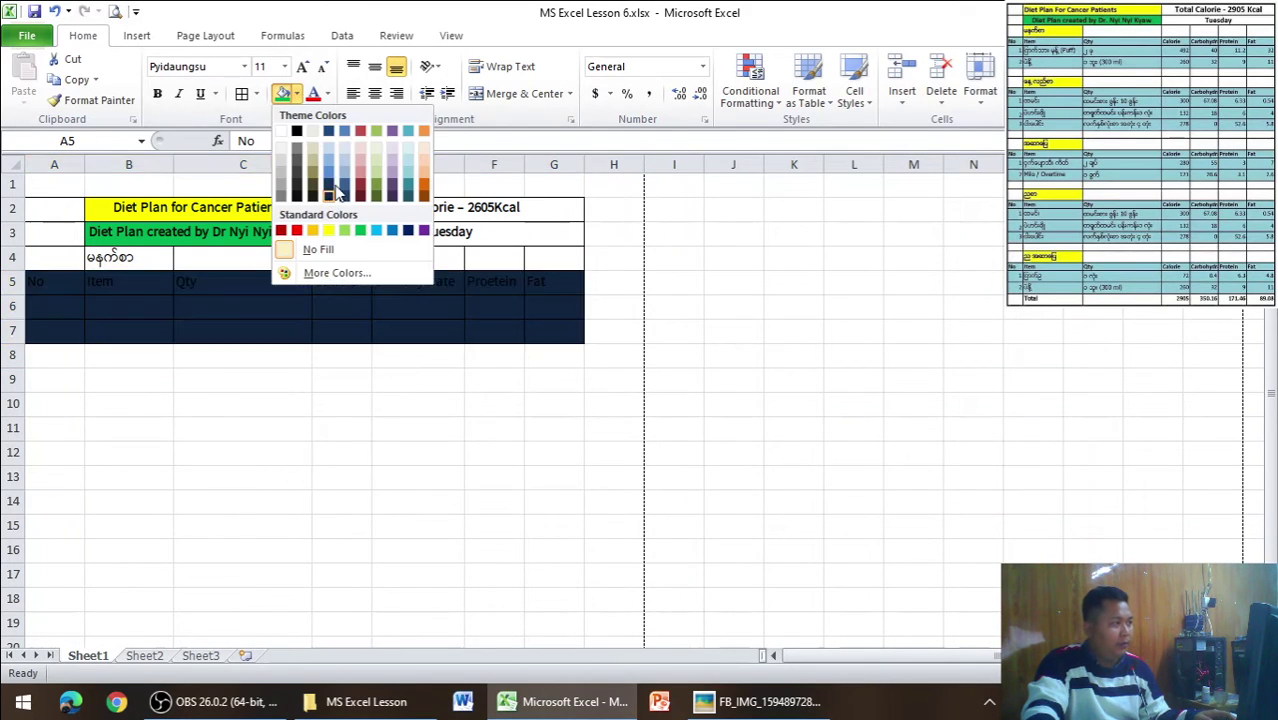
pyautogui.click(336, 157)
pyautogui.click(400, 368)
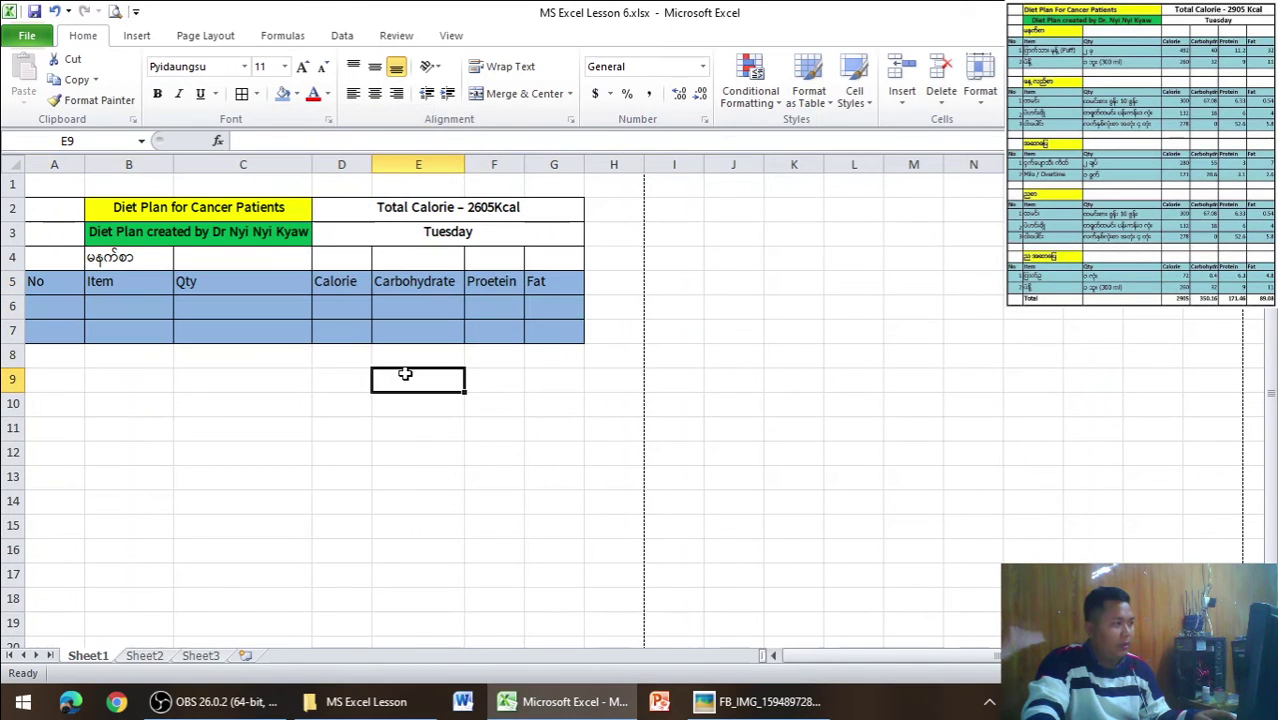
pyautogui.hotkey('alt', 'Tab')
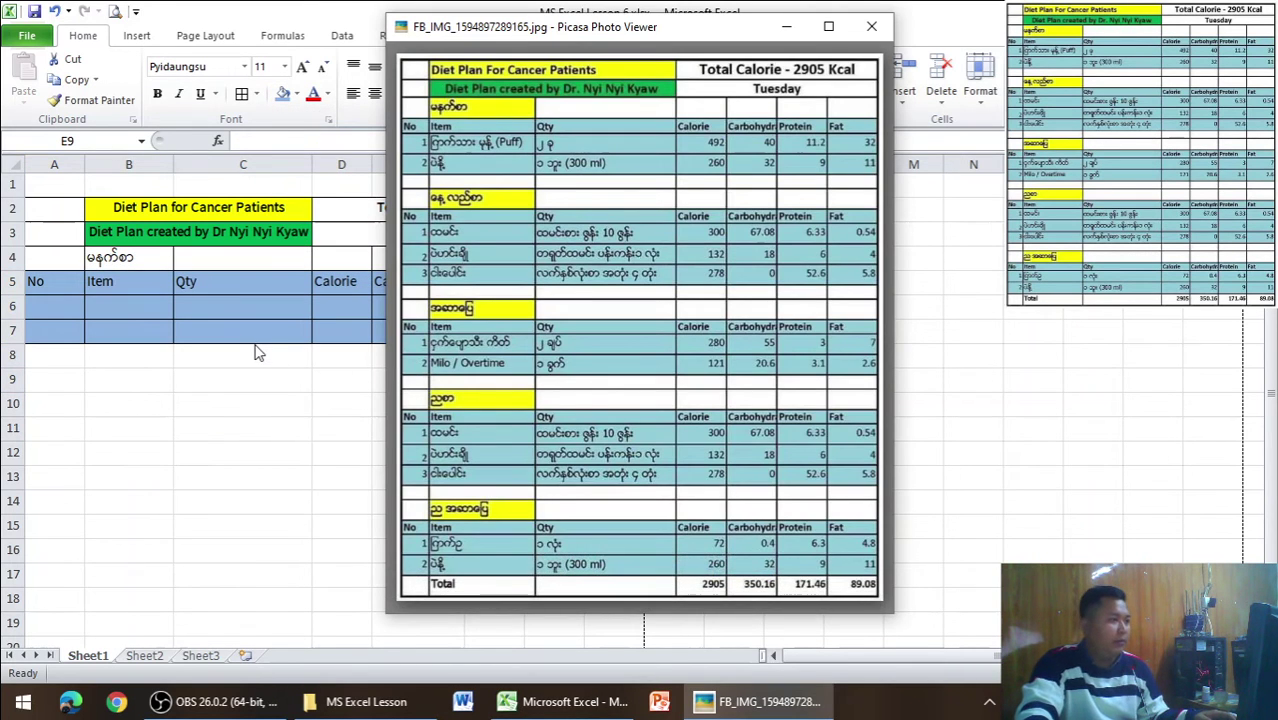
pyautogui.hotkey('alt', 'Tab')
# Number the first two rows with 1 in A6 and 2 in A7
pyautogui.click(69, 299)
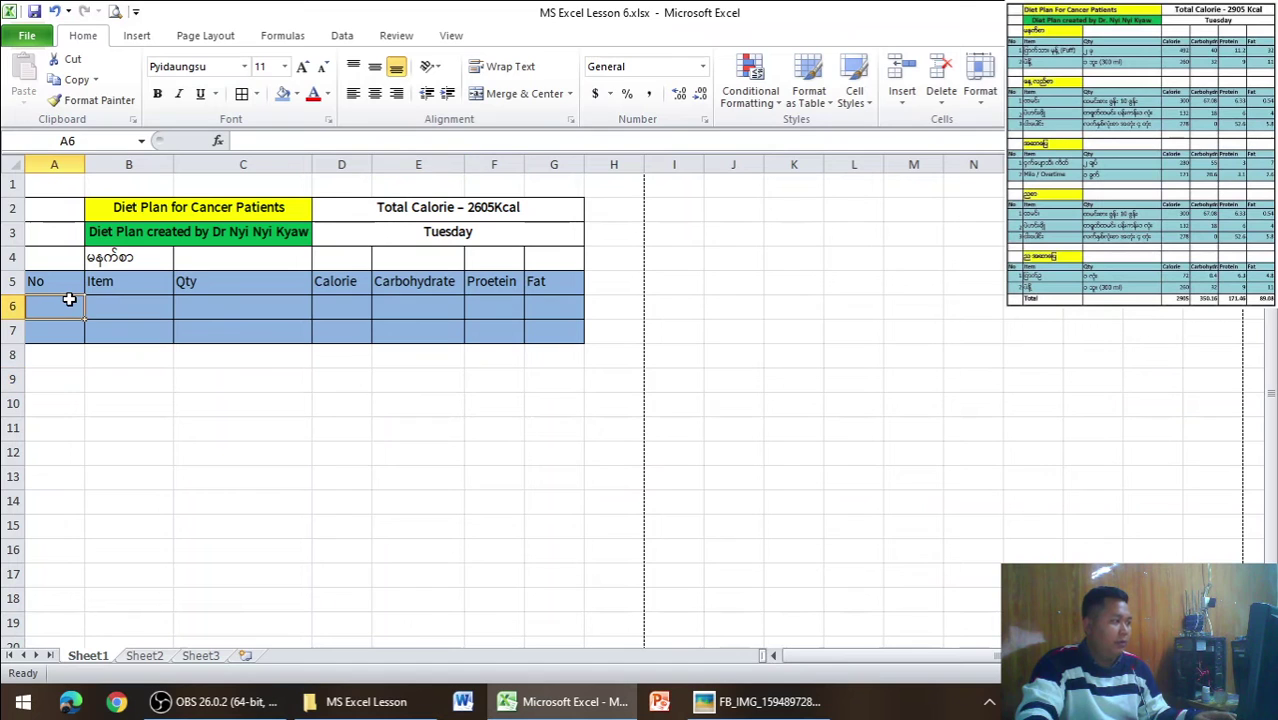
pyautogui.write('1')
pyautogui.press('Return')
pyautogui.write('2')
pyautogui.press('Tab')
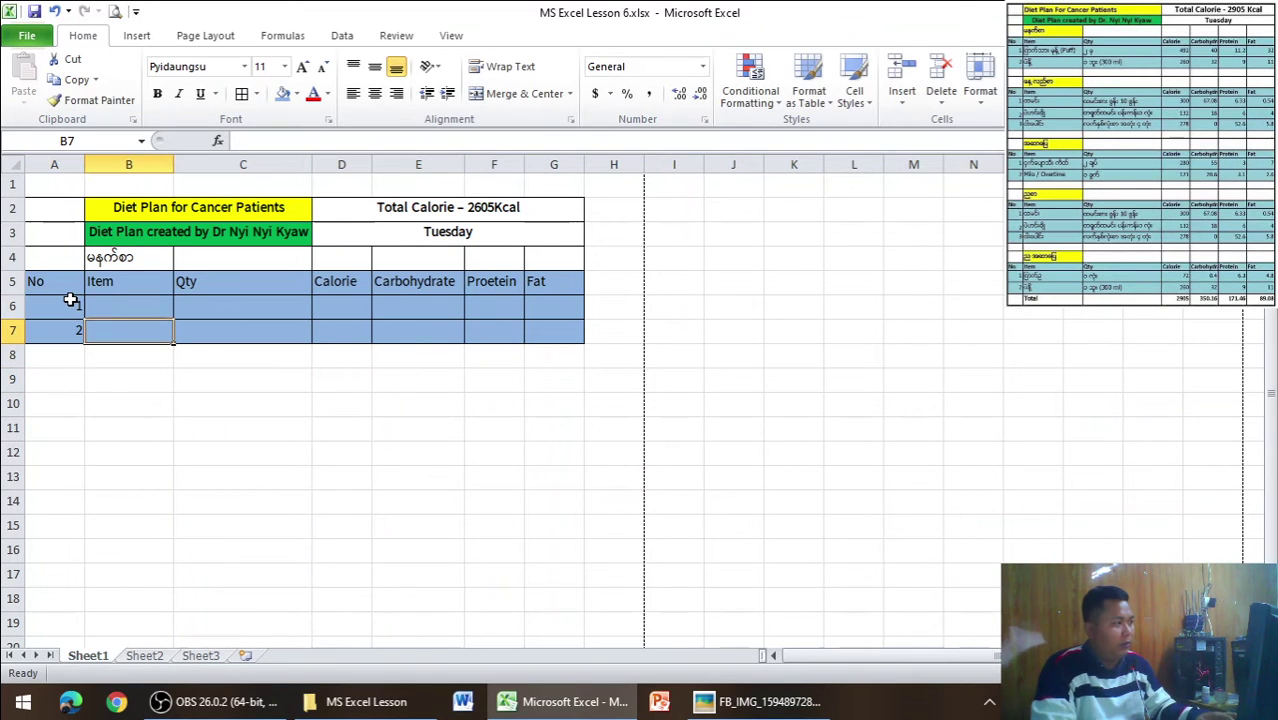
pyautogui.click(166, 486)
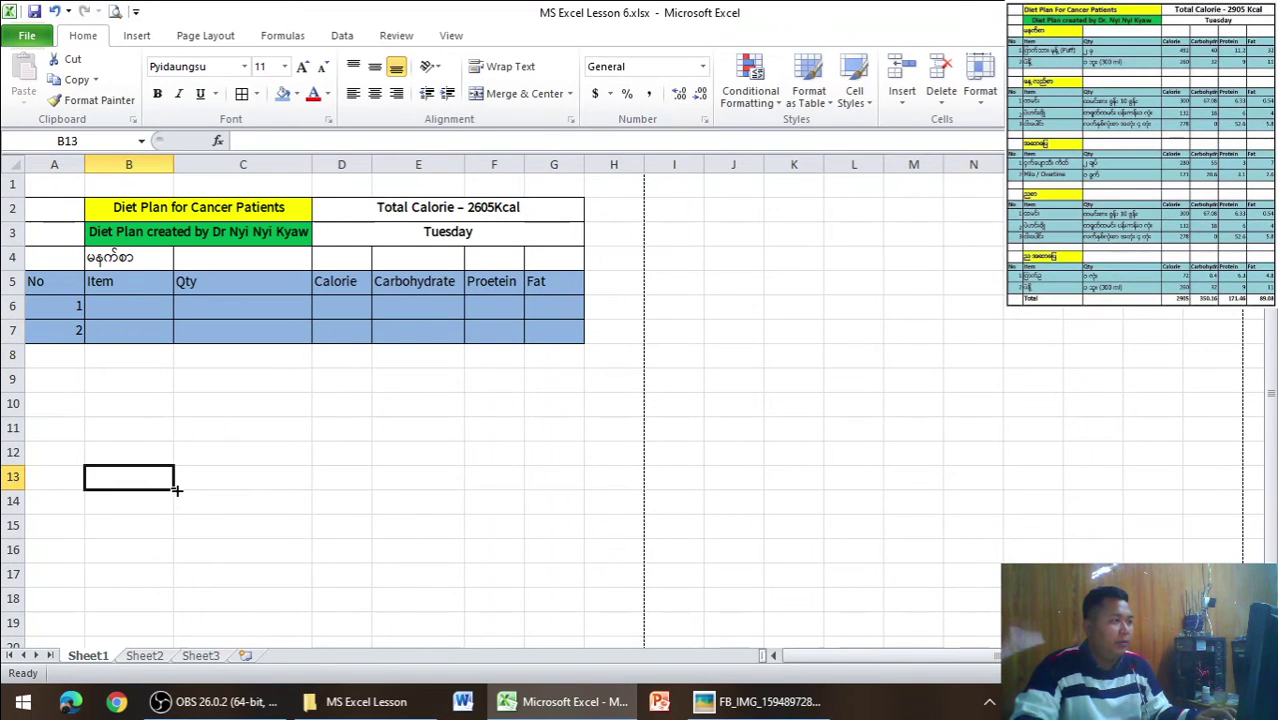
pyautogui.hotkey('alt', 'Tab')
pyautogui.hotkey('alt', 'Tab')
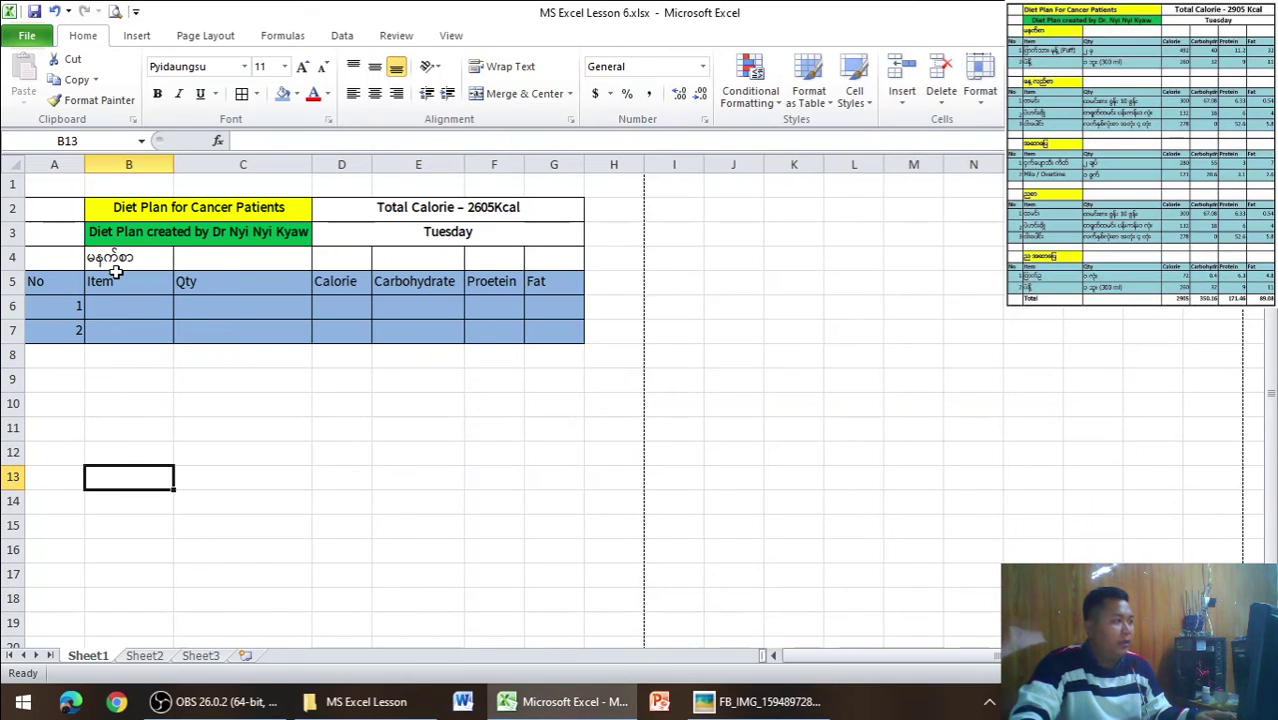
pyautogui.click(113, 262)
# Give the breakfast heading in B4 a Yellow fill and bring the reference image forward
pyautogui.click(297, 94)
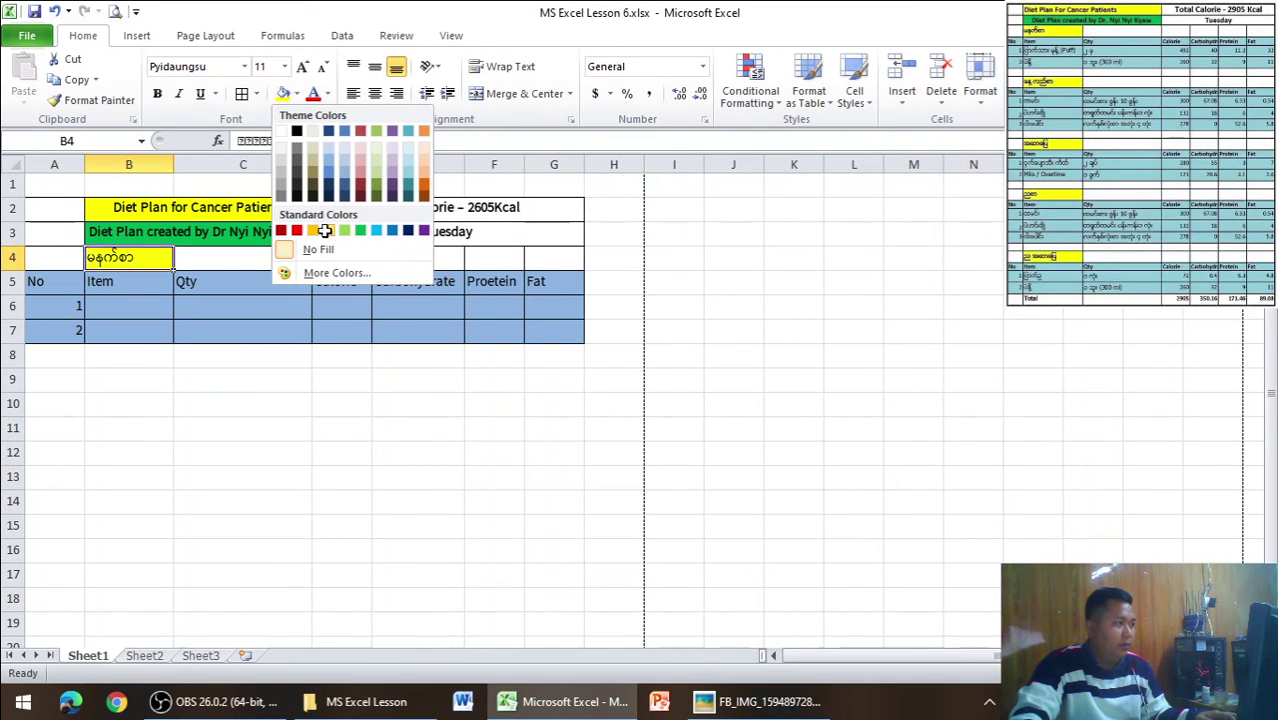
pyautogui.click(328, 230)
pyautogui.click(388, 500)
pyautogui.hotkey('alt', 'Tab')
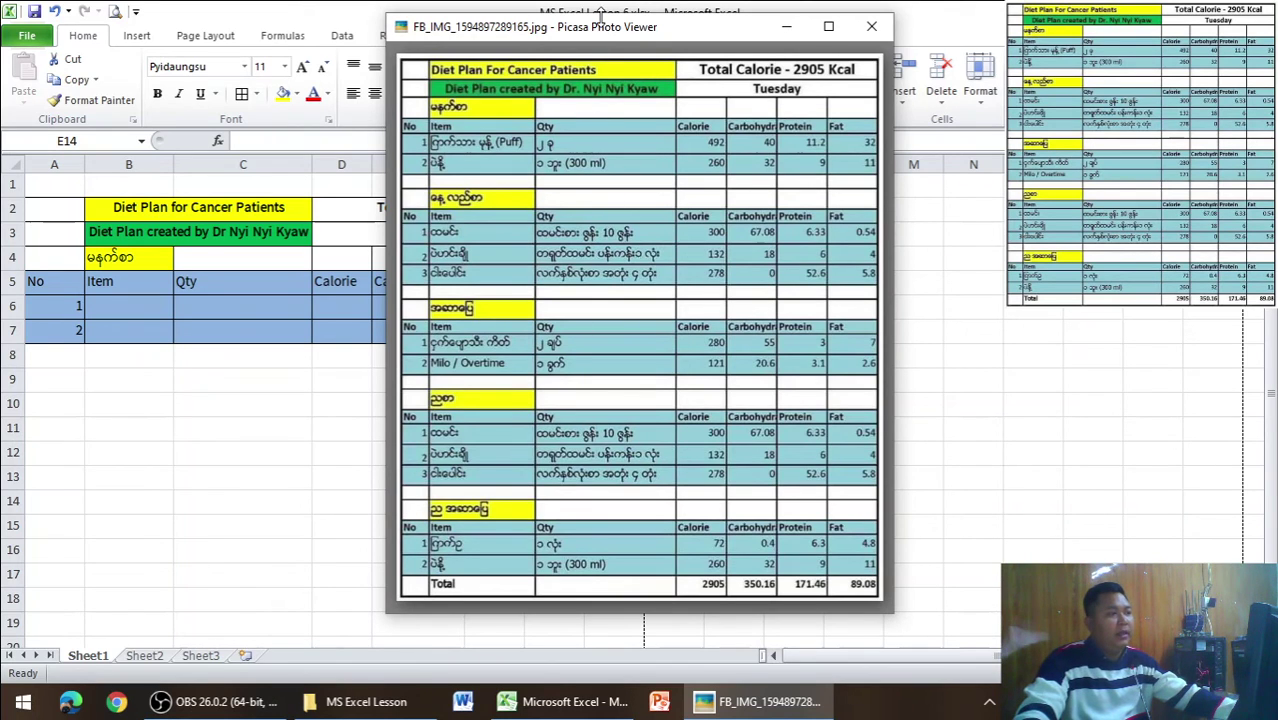
# Move the Picasa Photo Viewer window right, then back left until the whole reference table shows
pyautogui.moveTo(604, 33); pyautogui.dragTo(893, 44)
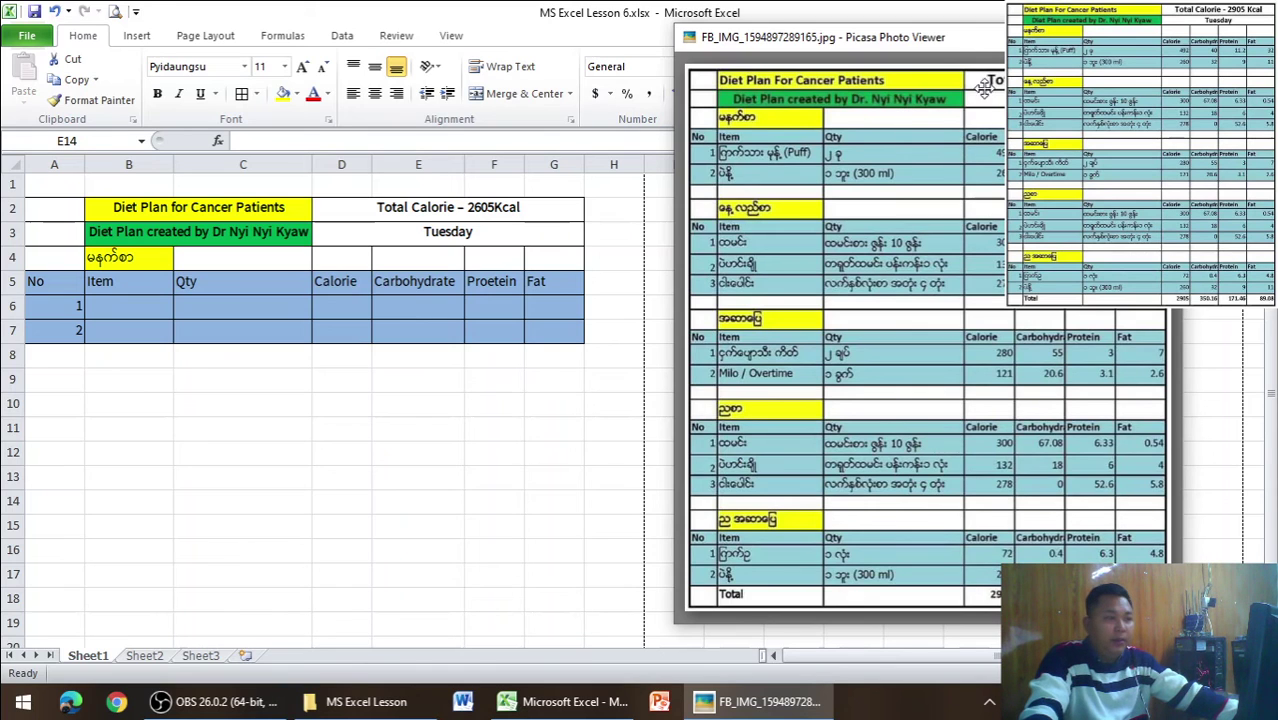
pyautogui.moveTo(985, 88); pyautogui.dragTo(736, 104)
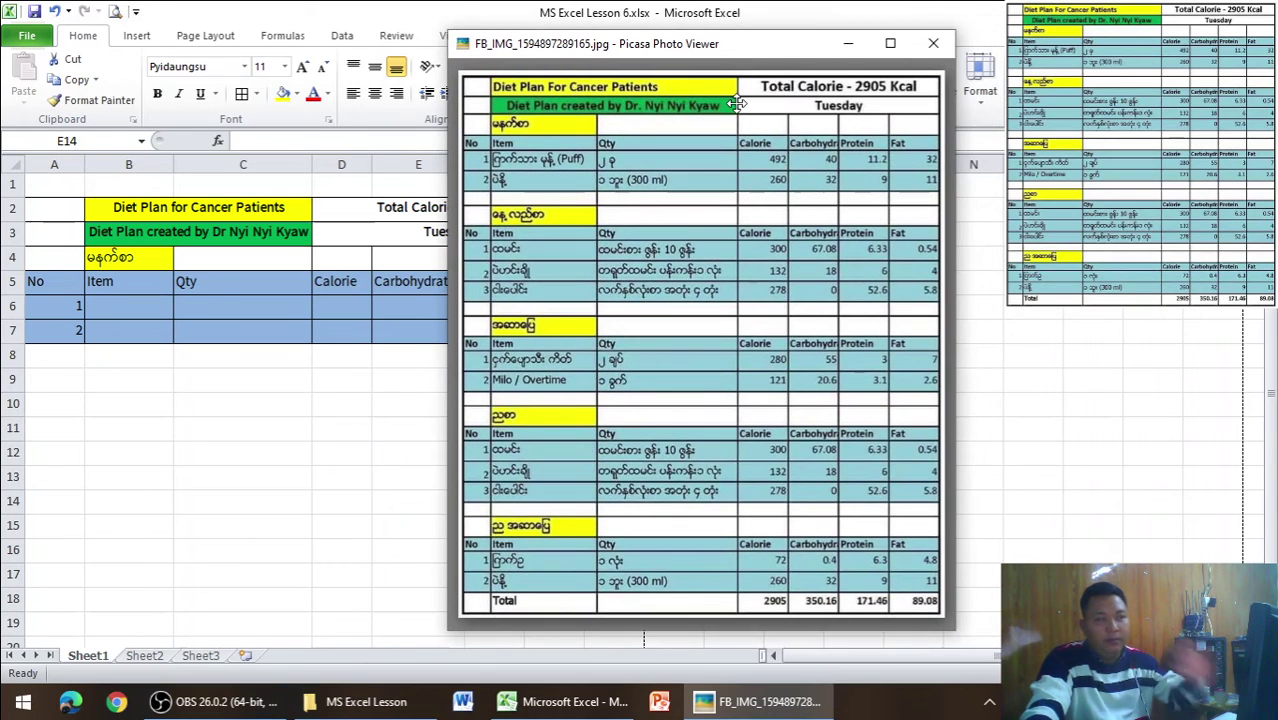